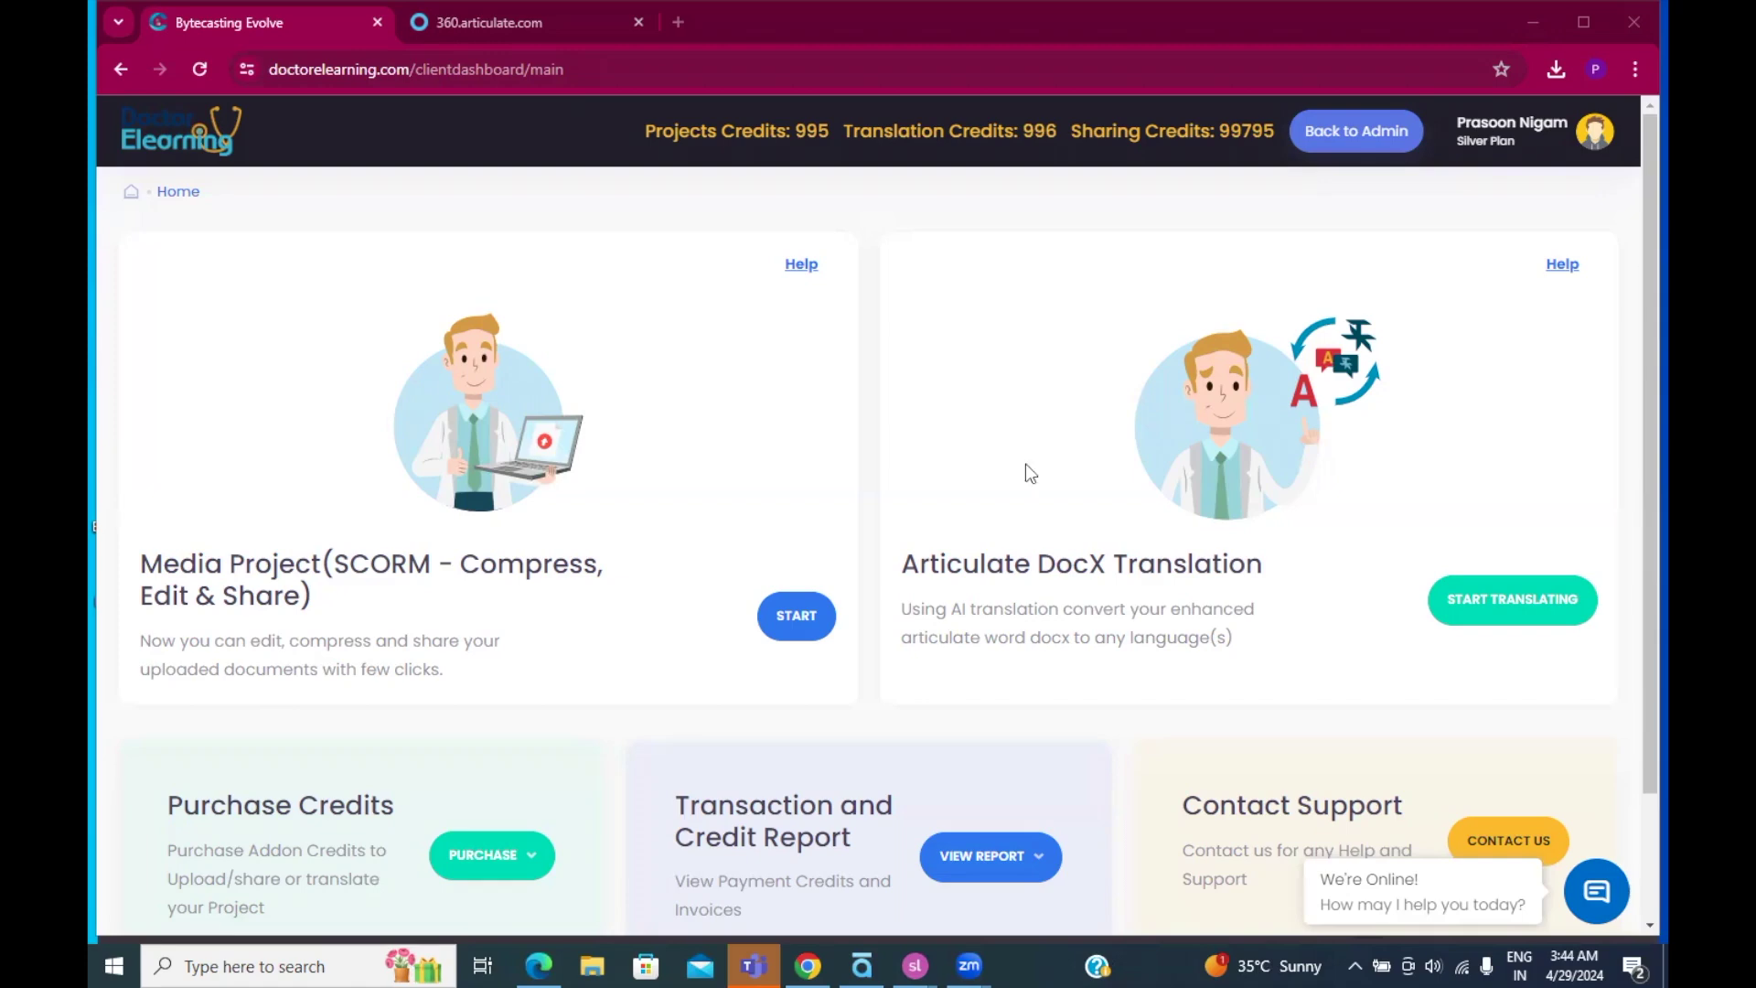
Step: Preview the DEMO_spanish course and advance past the intro to the slide 5 quiz
{"action": "mouse_move", "coordinate": [914, 965]}
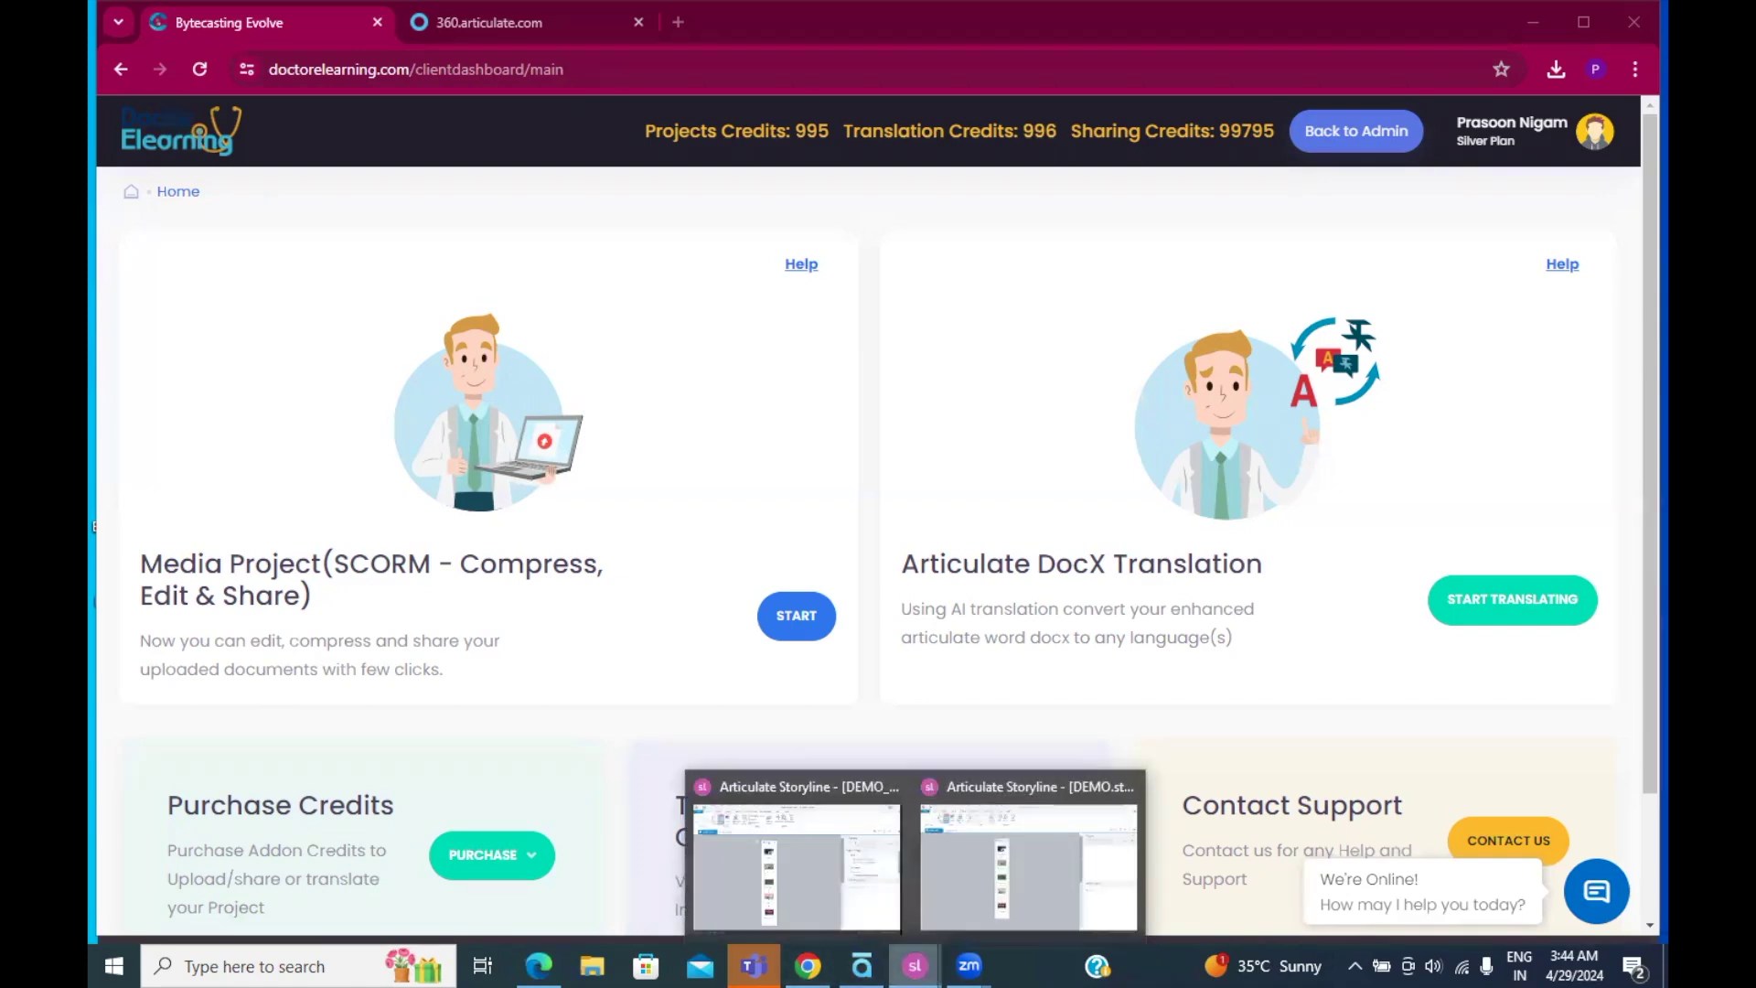
{"action": "left_click", "coordinate": [801, 865]}
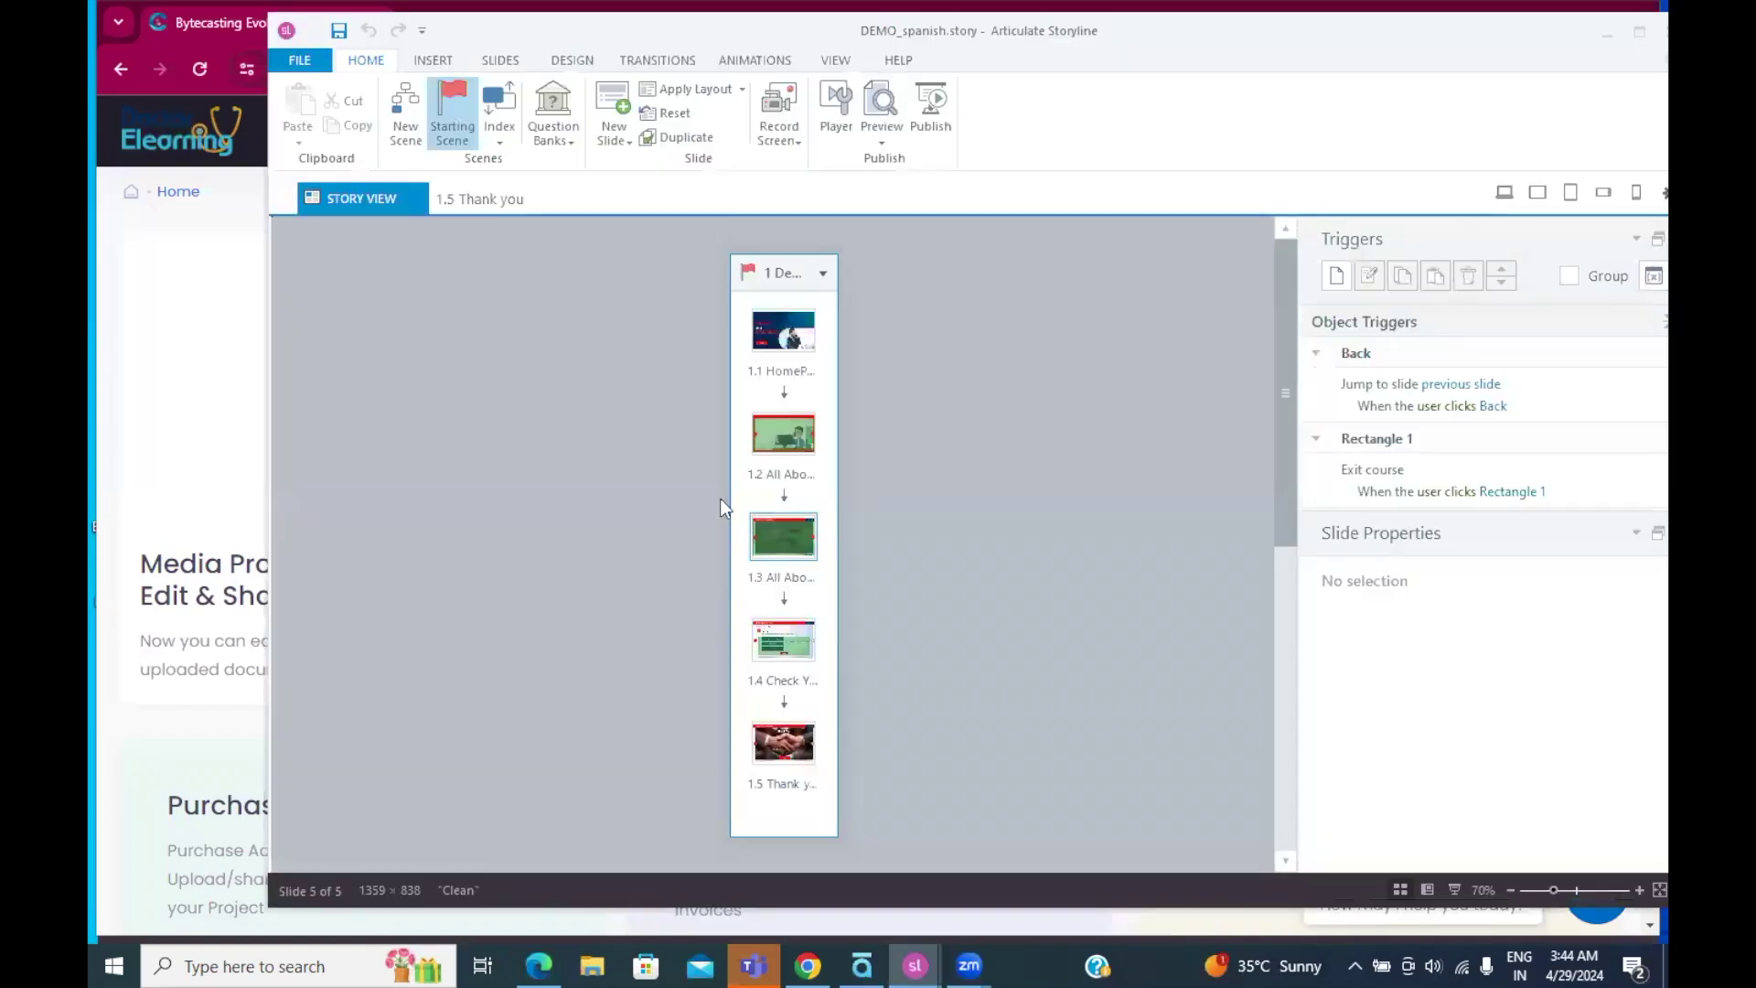
{"action": "left_click", "coordinate": [880, 108]}
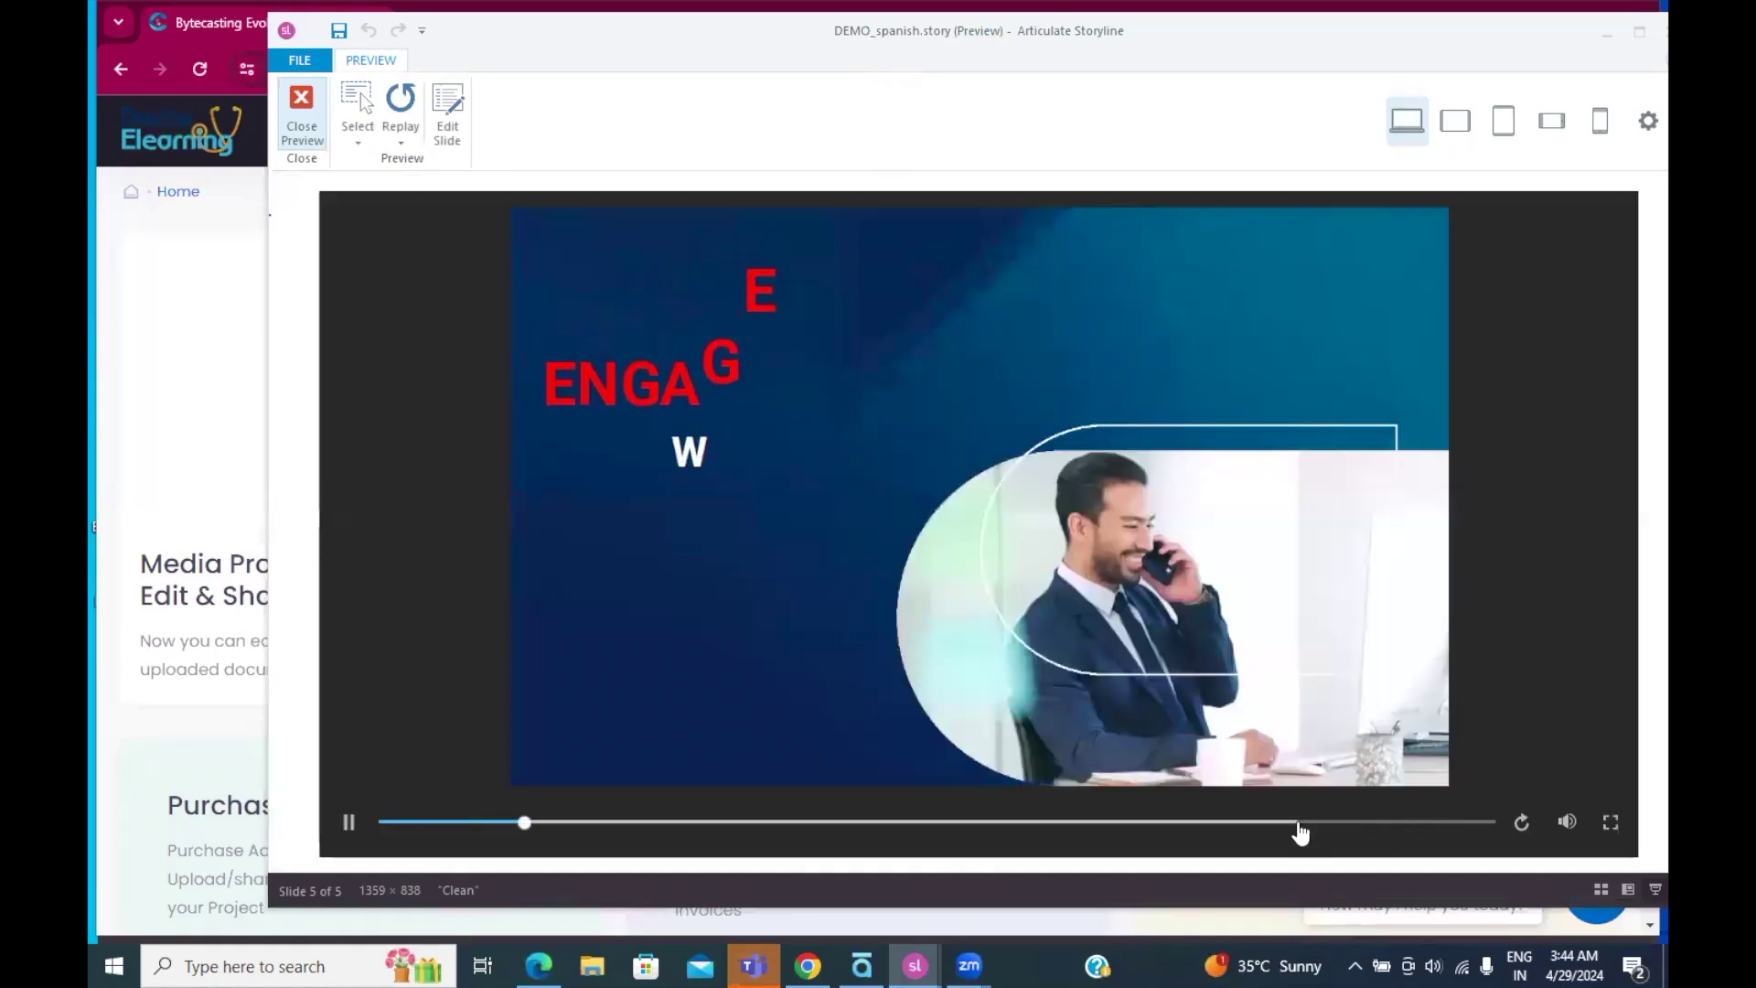
{"action": "left_click", "coordinate": [1454, 822]}
{"action": "left_click", "coordinate": [675, 697]}
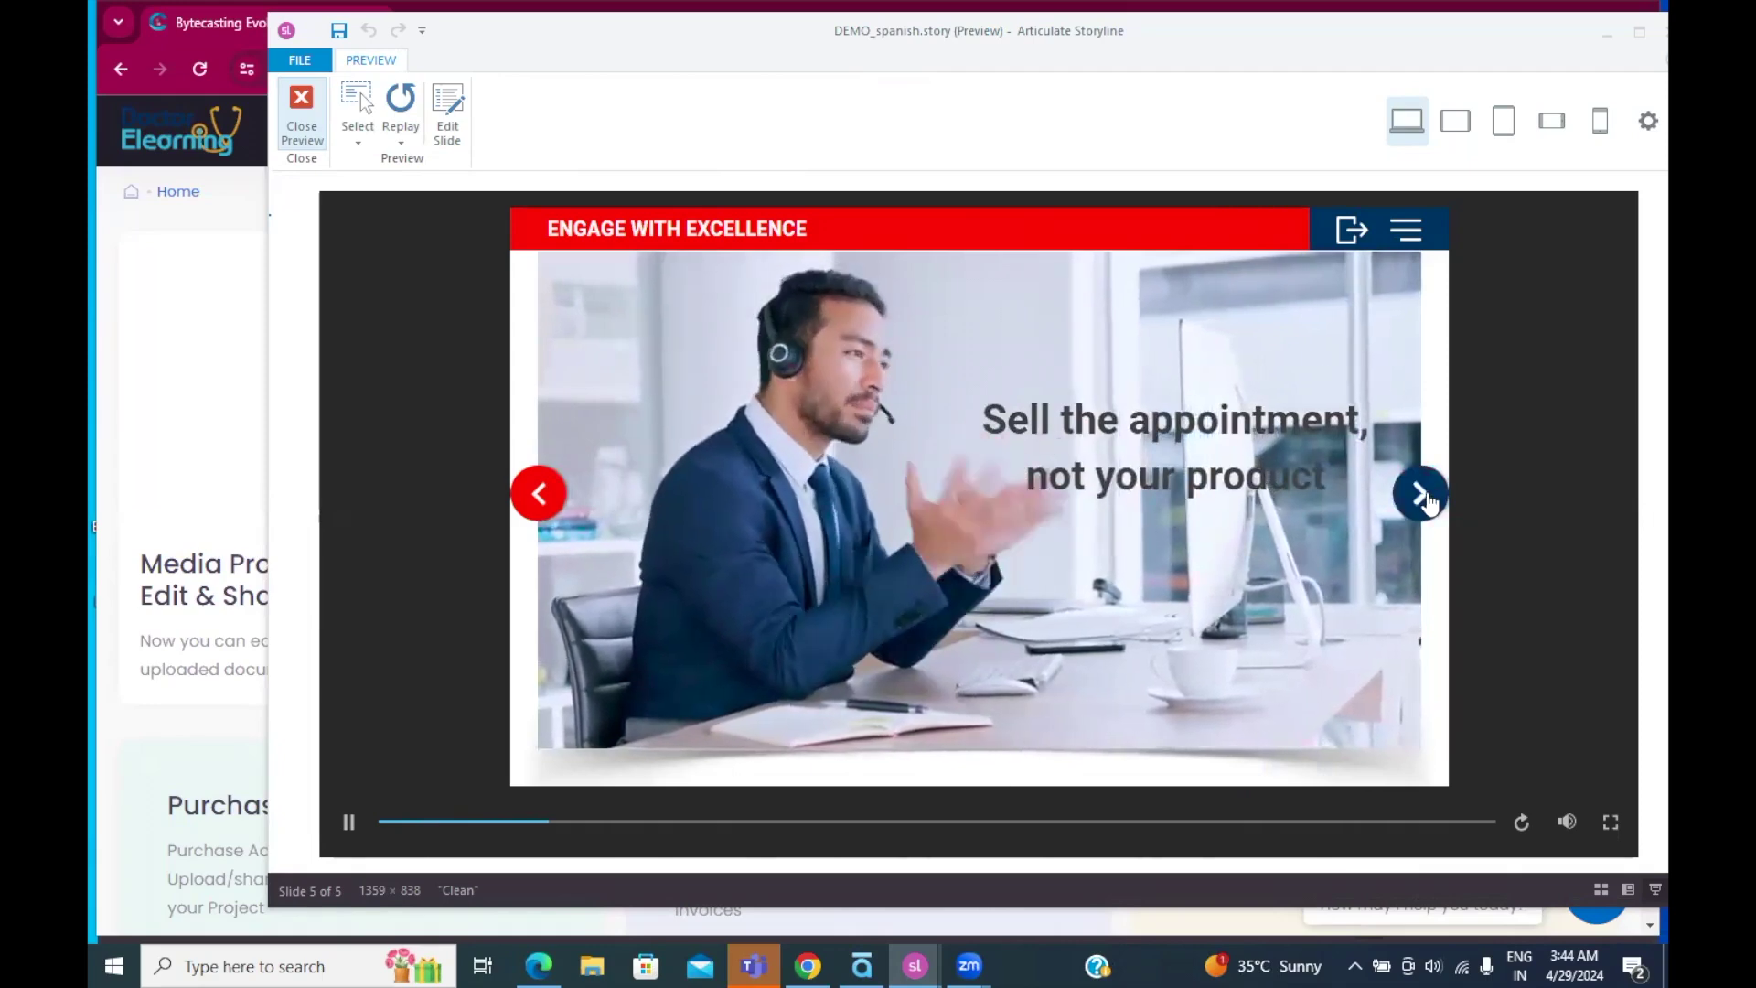
{"action": "left_click", "coordinate": [1423, 494]}
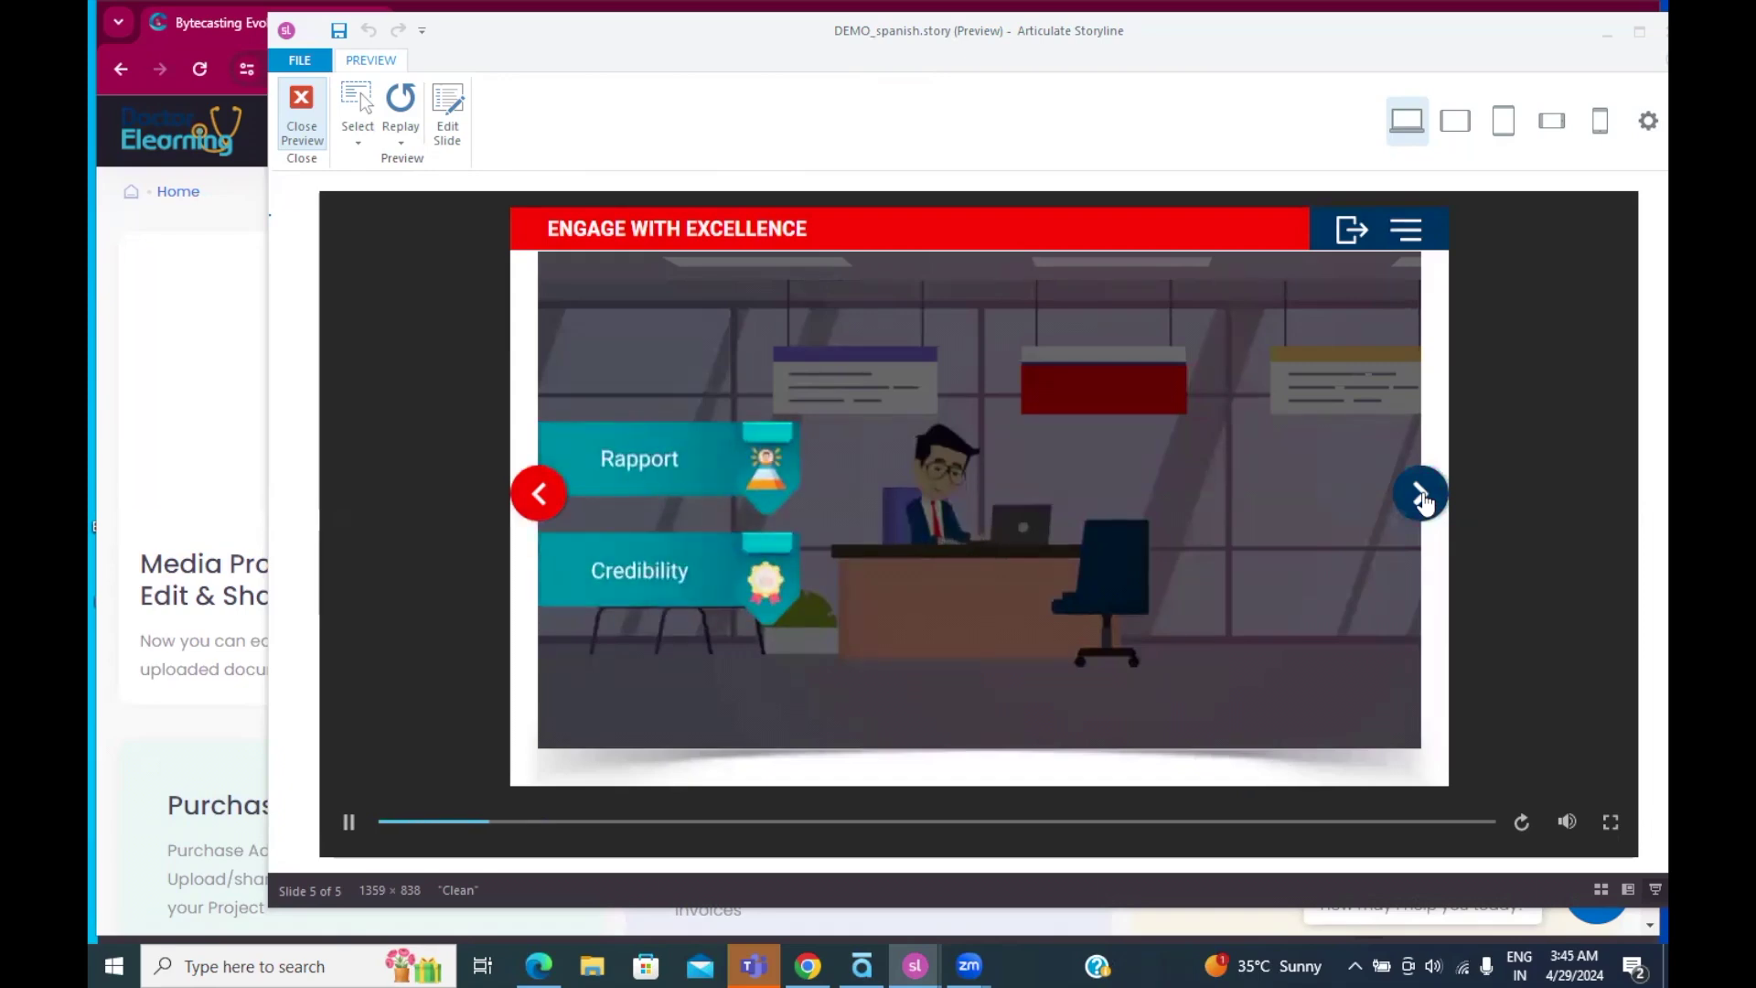
{"action": "left_click", "coordinate": [1421, 494]}
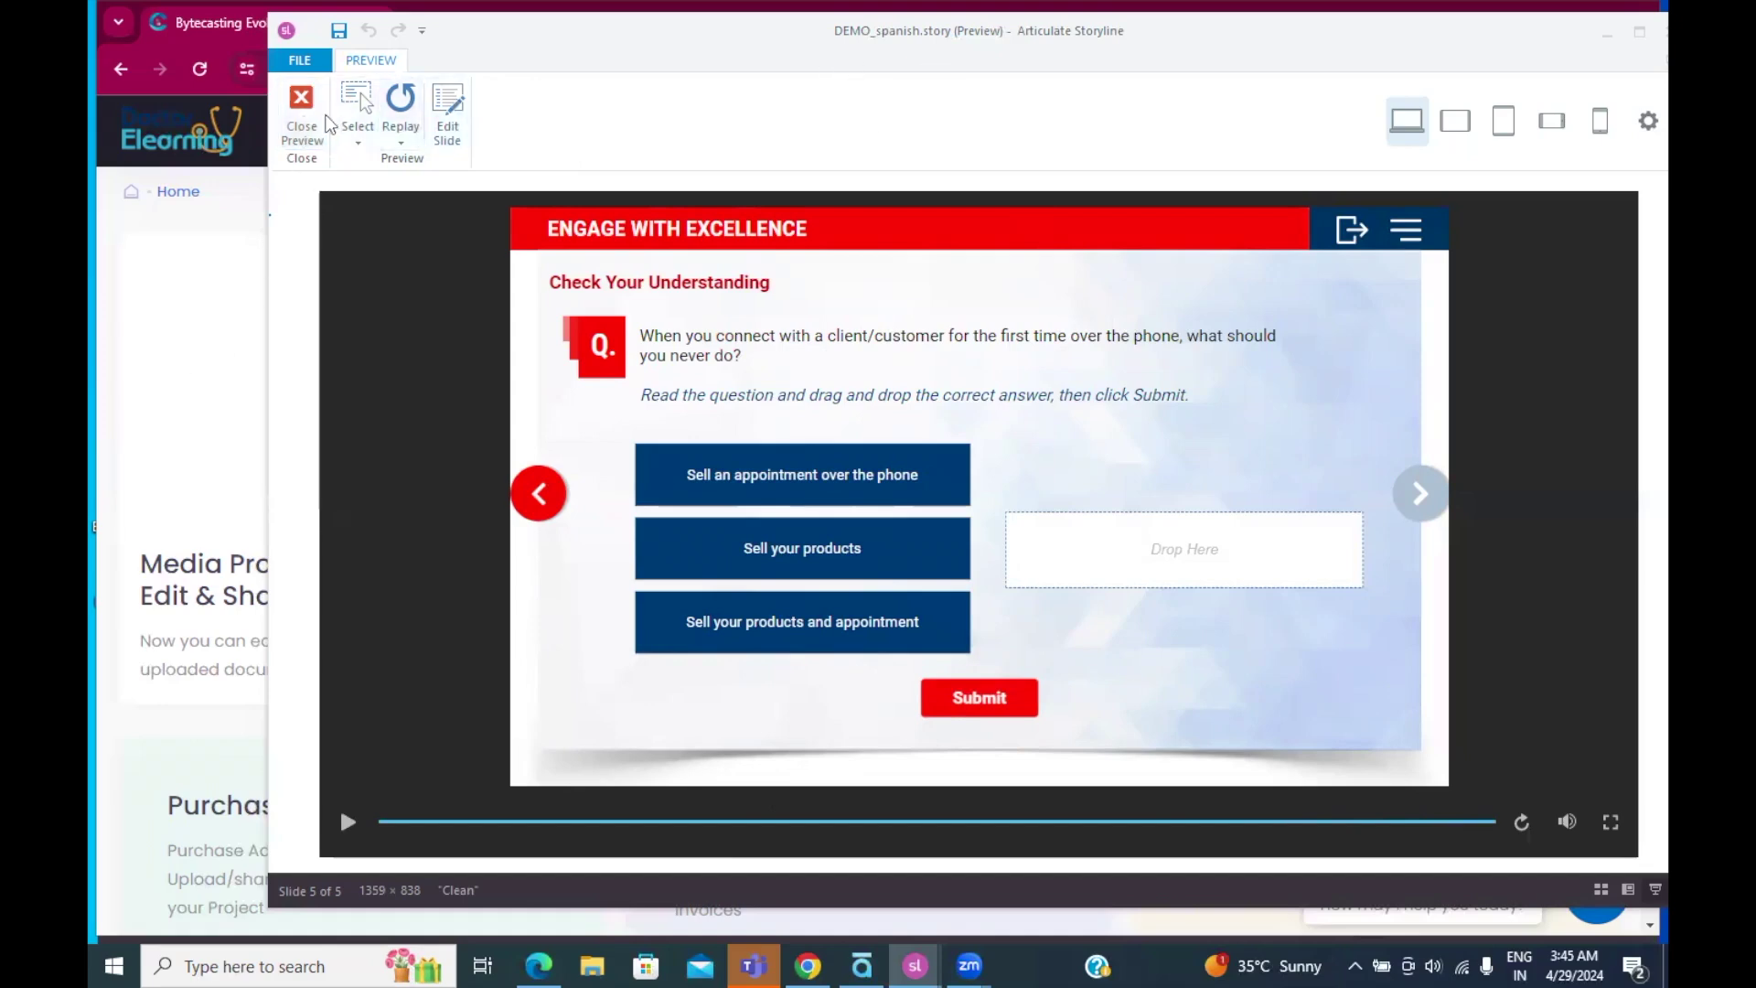
Step: Close the preview and export the course text to Word with slide thumbnails included
{"action": "left_click", "coordinate": [303, 117]}
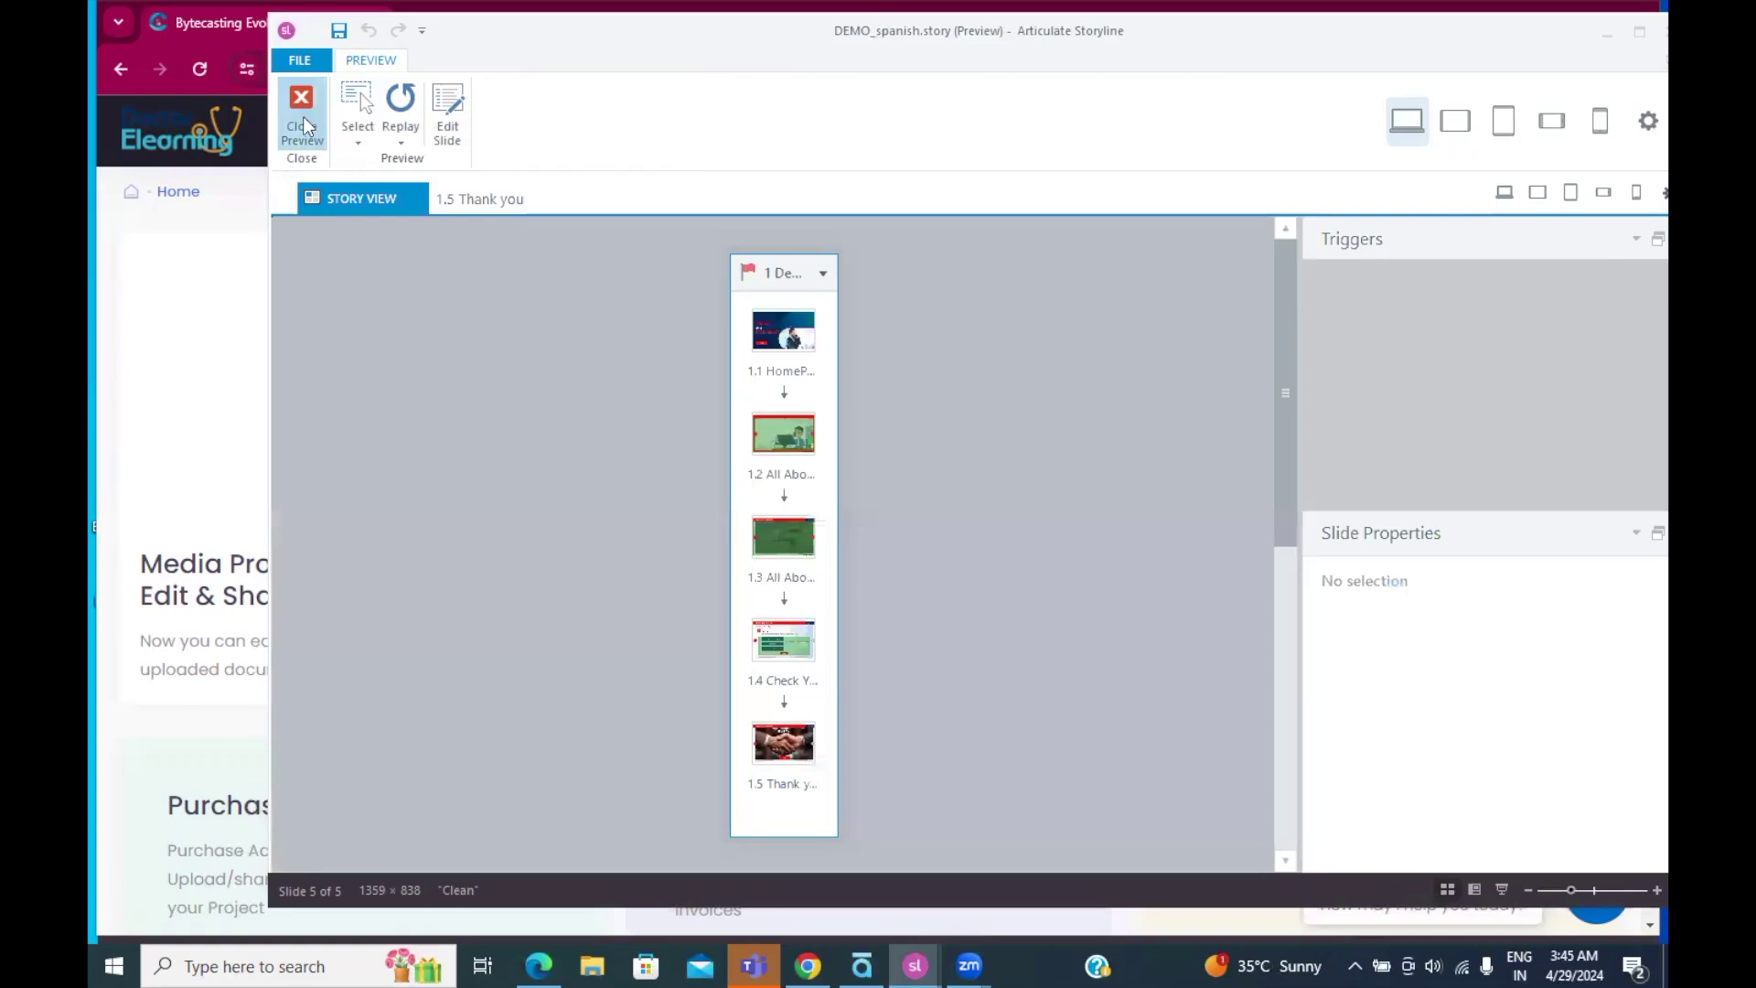
{"action": "left_click", "coordinate": [317, 66]}
{"action": "mouse_move", "coordinate": [157, 241]}
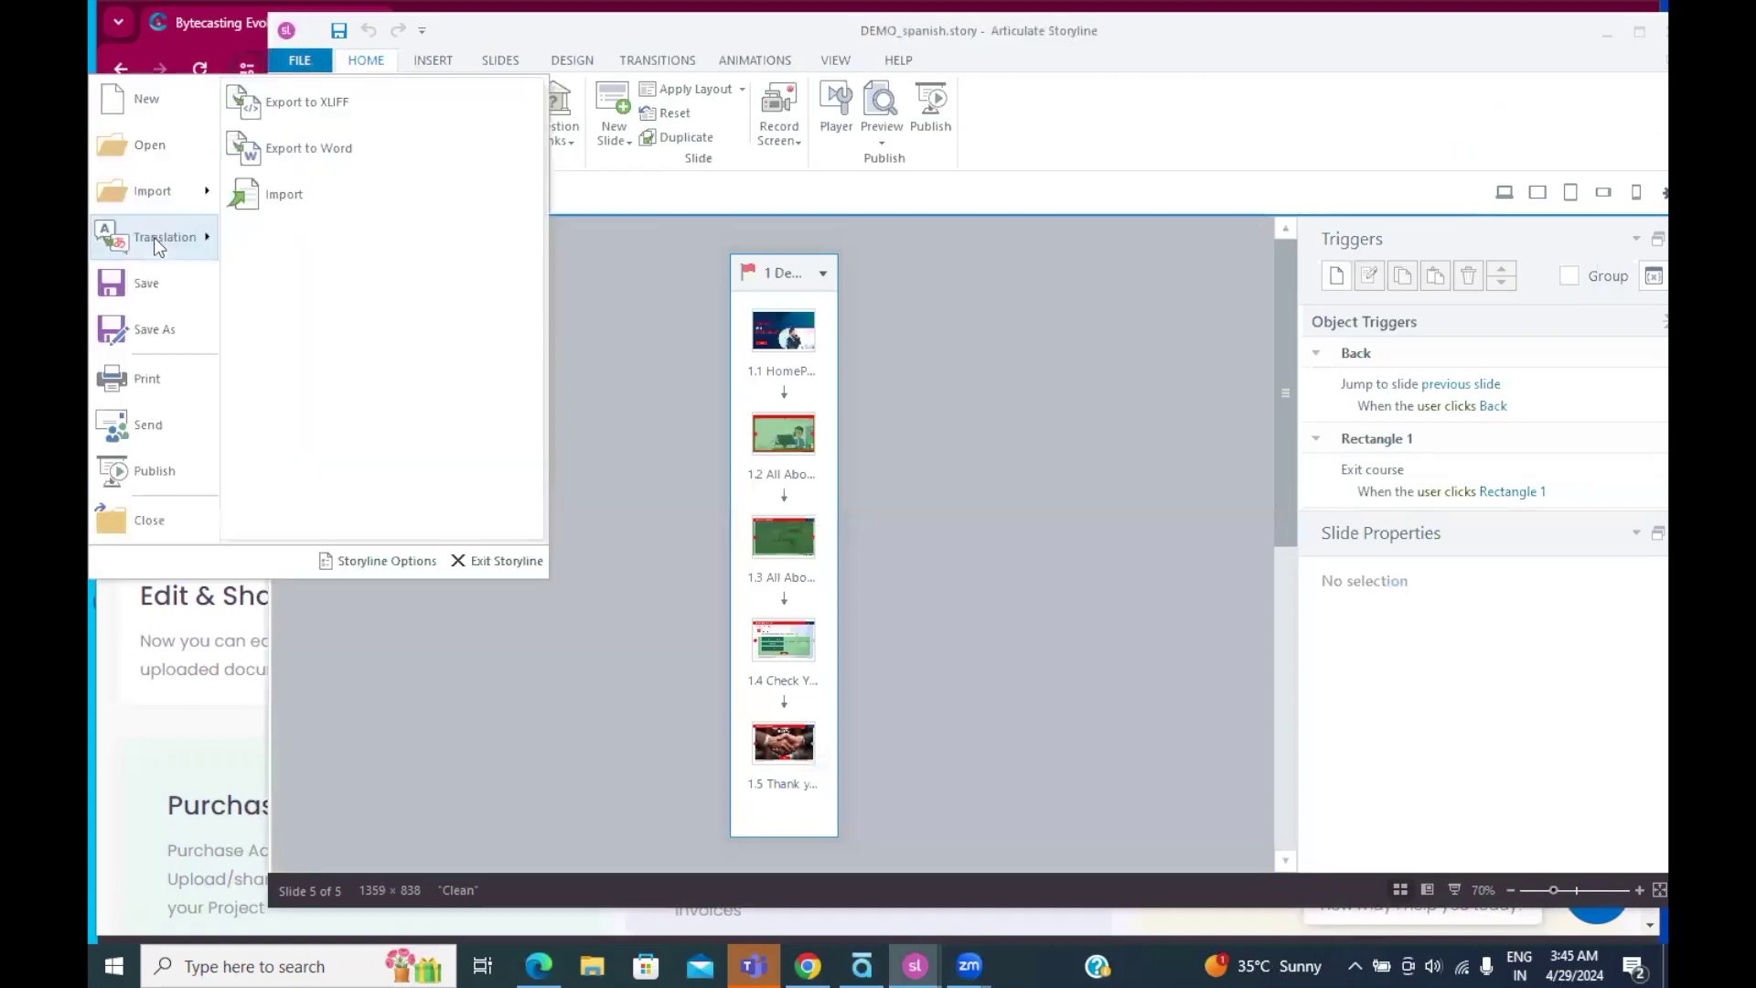
{"action": "left_click", "coordinate": [325, 150]}
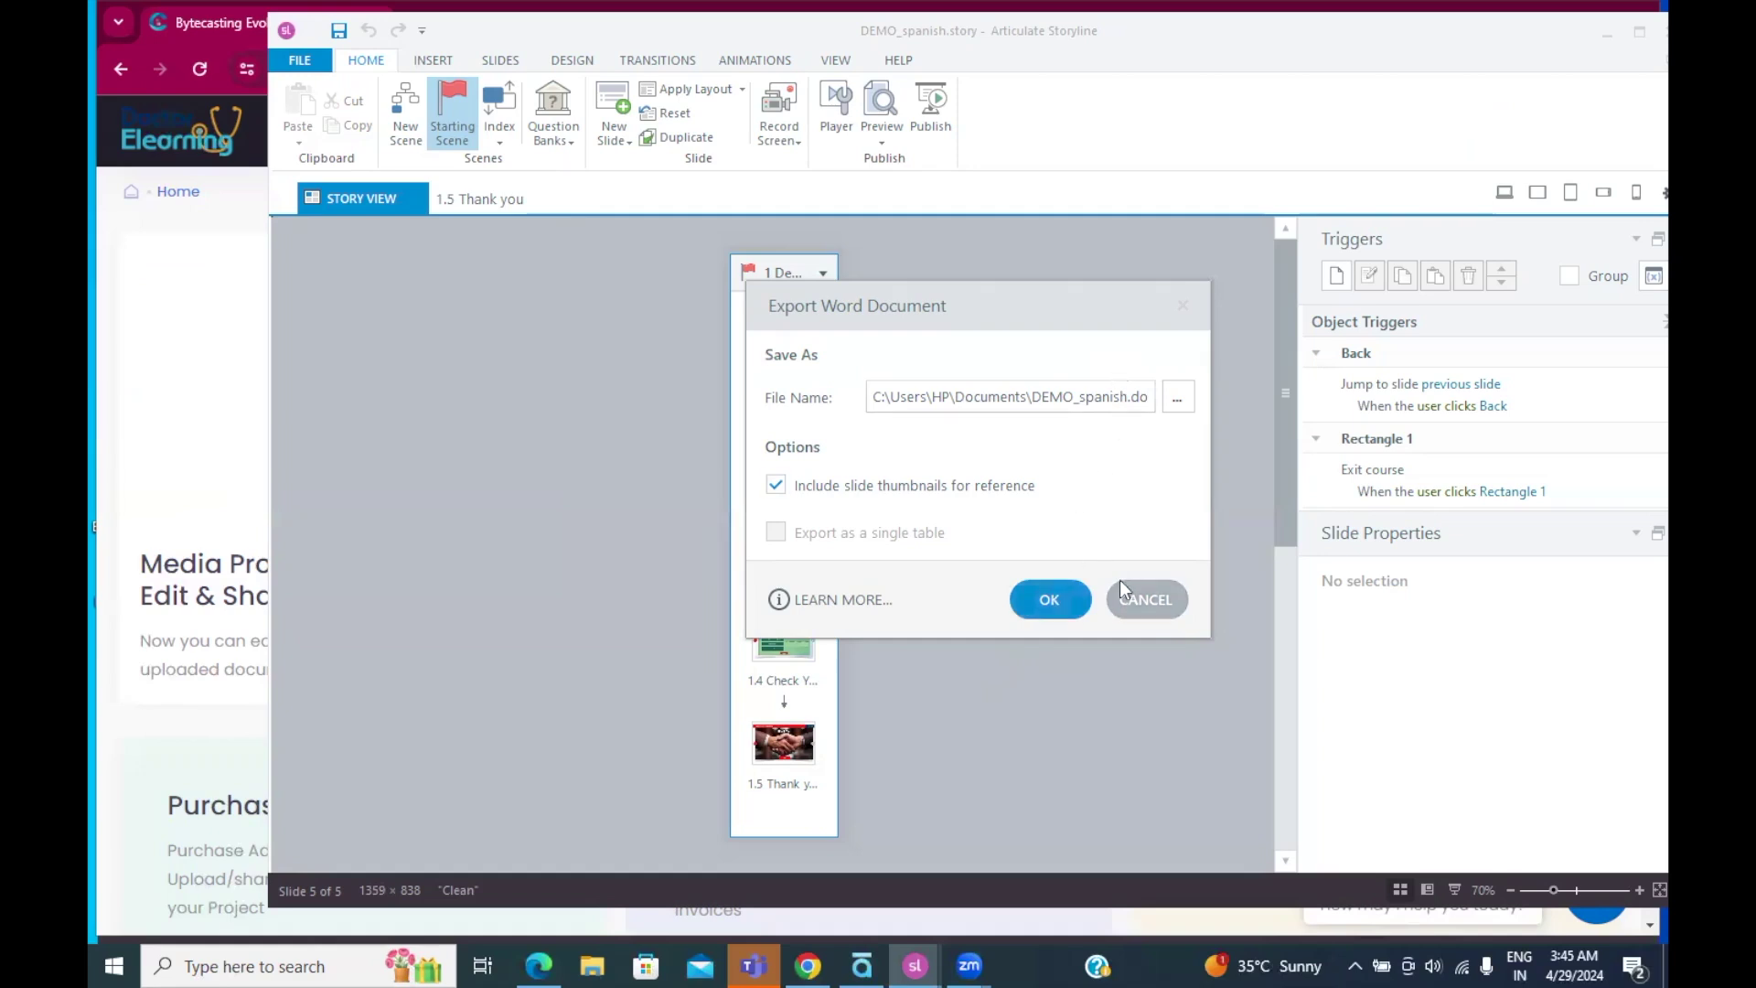
{"action": "left_click", "coordinate": [1035, 599]}
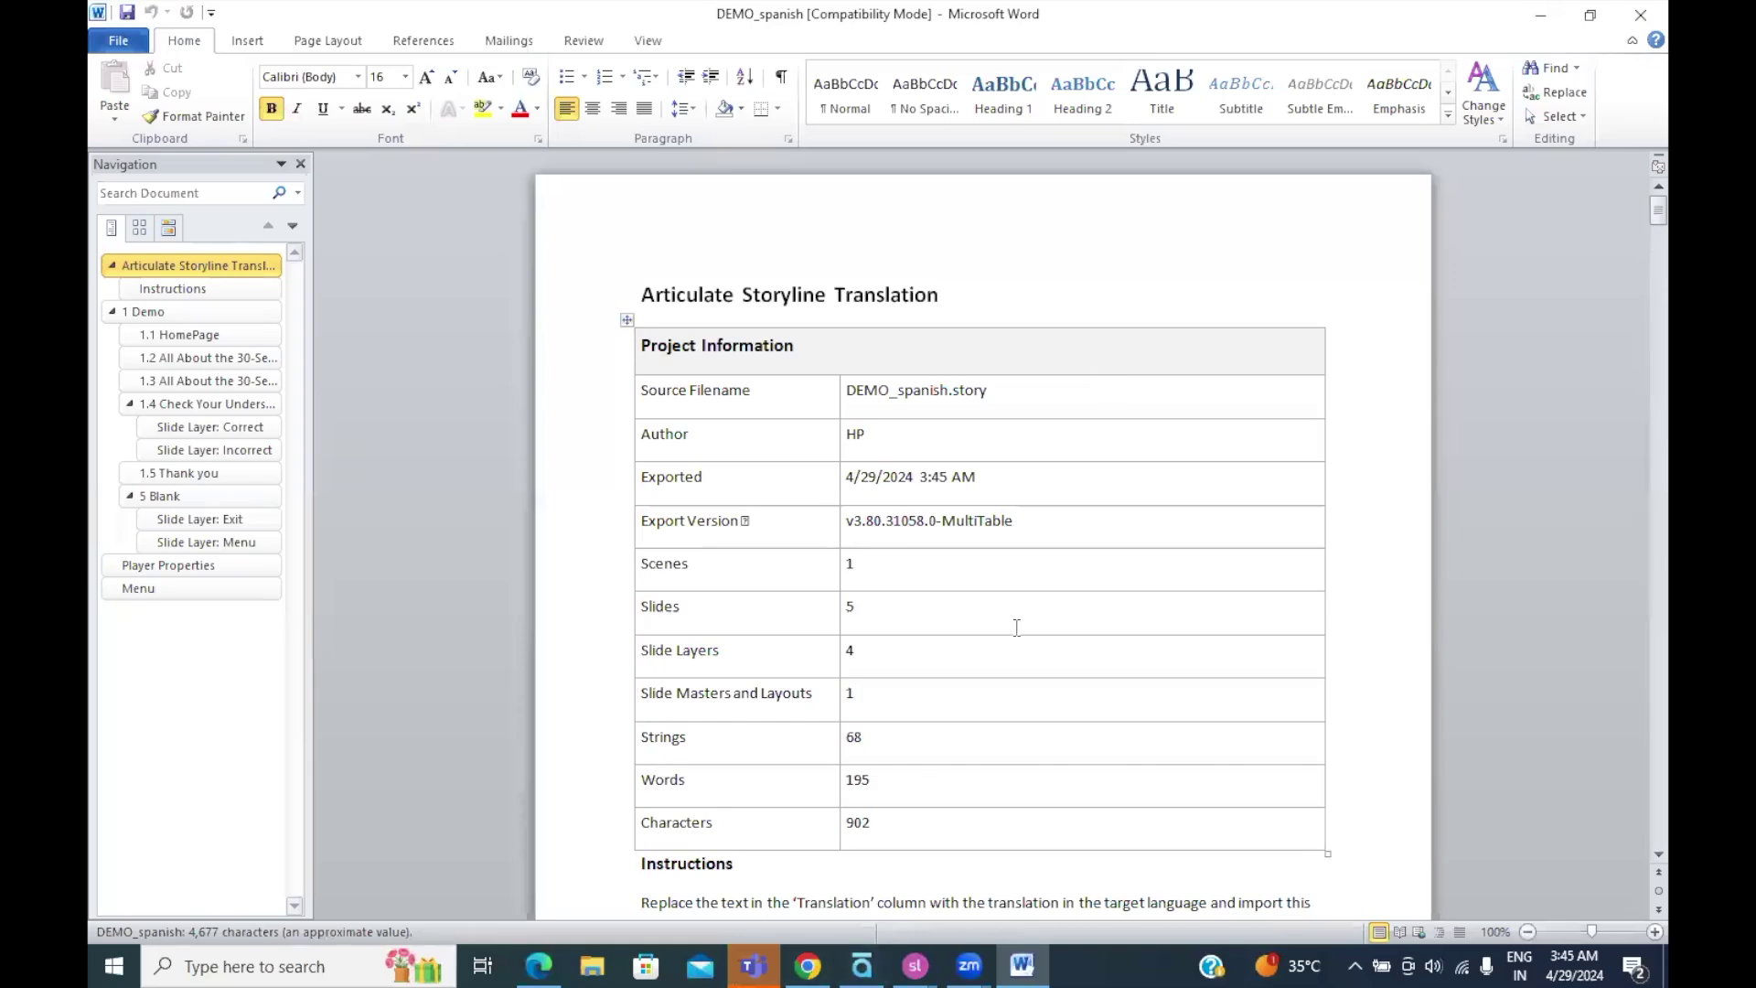
Step: Dismiss the Office activation prompt and review the Source Text and Translation tables
{"action": "left_click", "coordinate": [1101, 688]}
{"action": "scroll", "coordinate": [1113, 688], "scroll_direction": "down", "scroll_amount": 2}
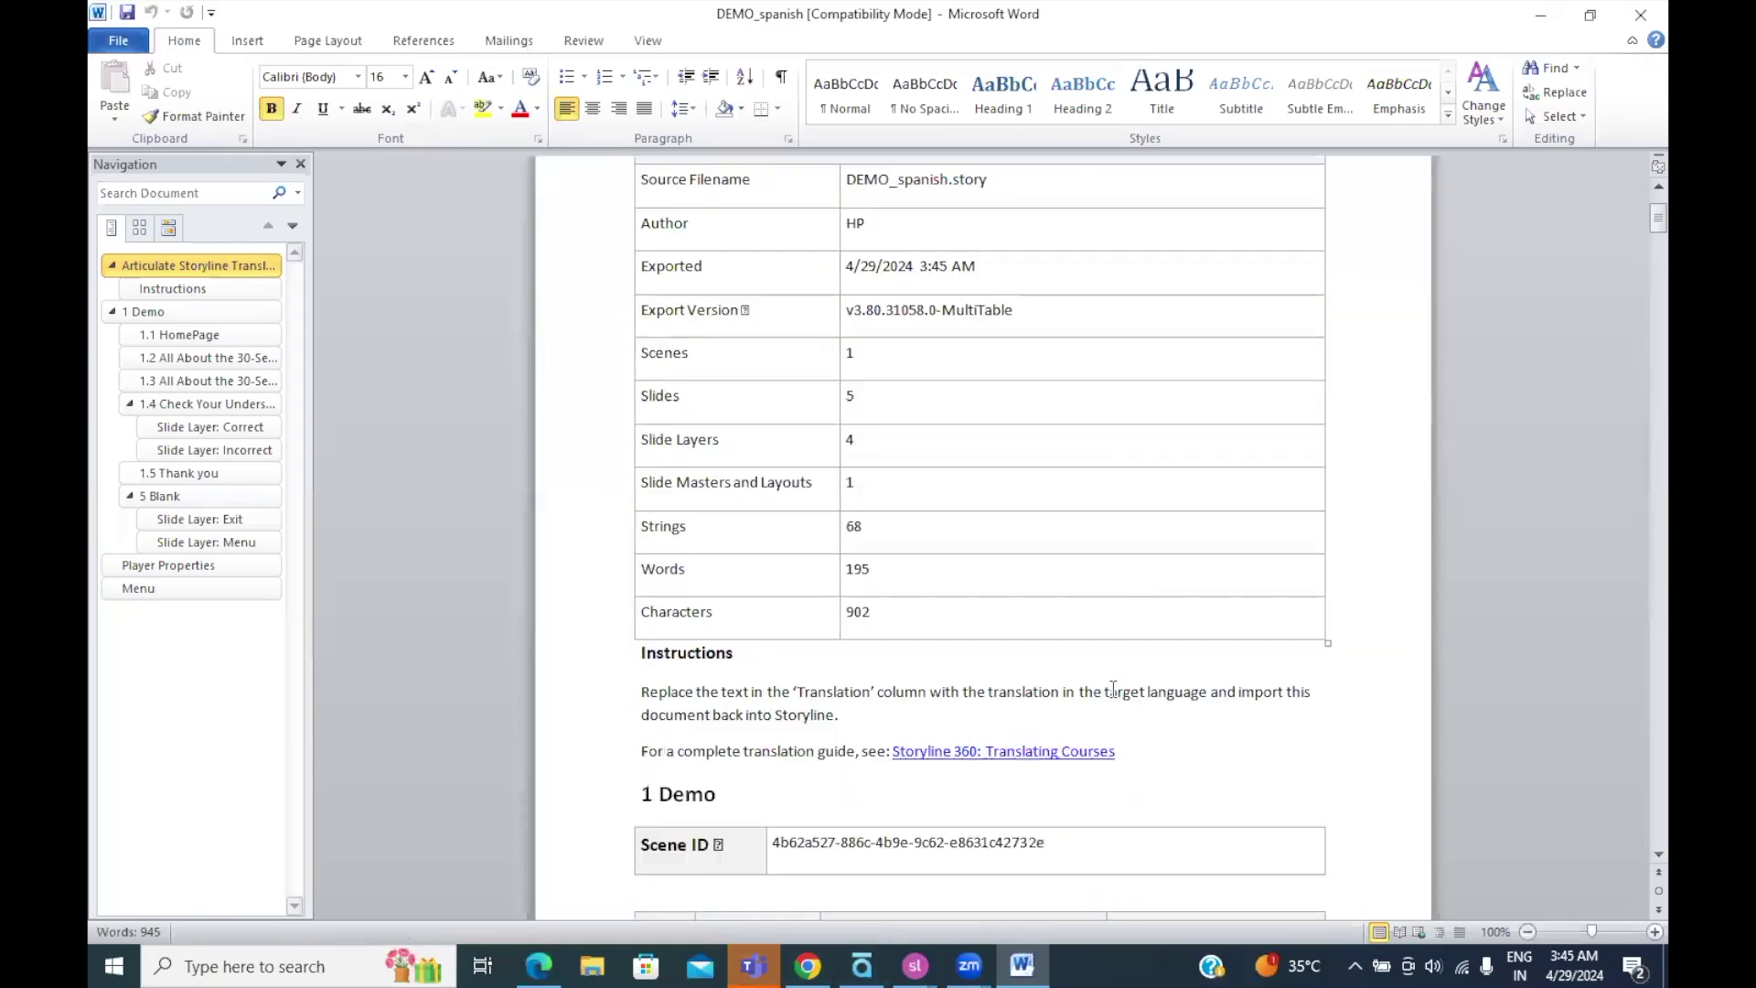
{"action": "scroll", "coordinate": [1113, 688], "scroll_direction": "down", "scroll_amount": 15}
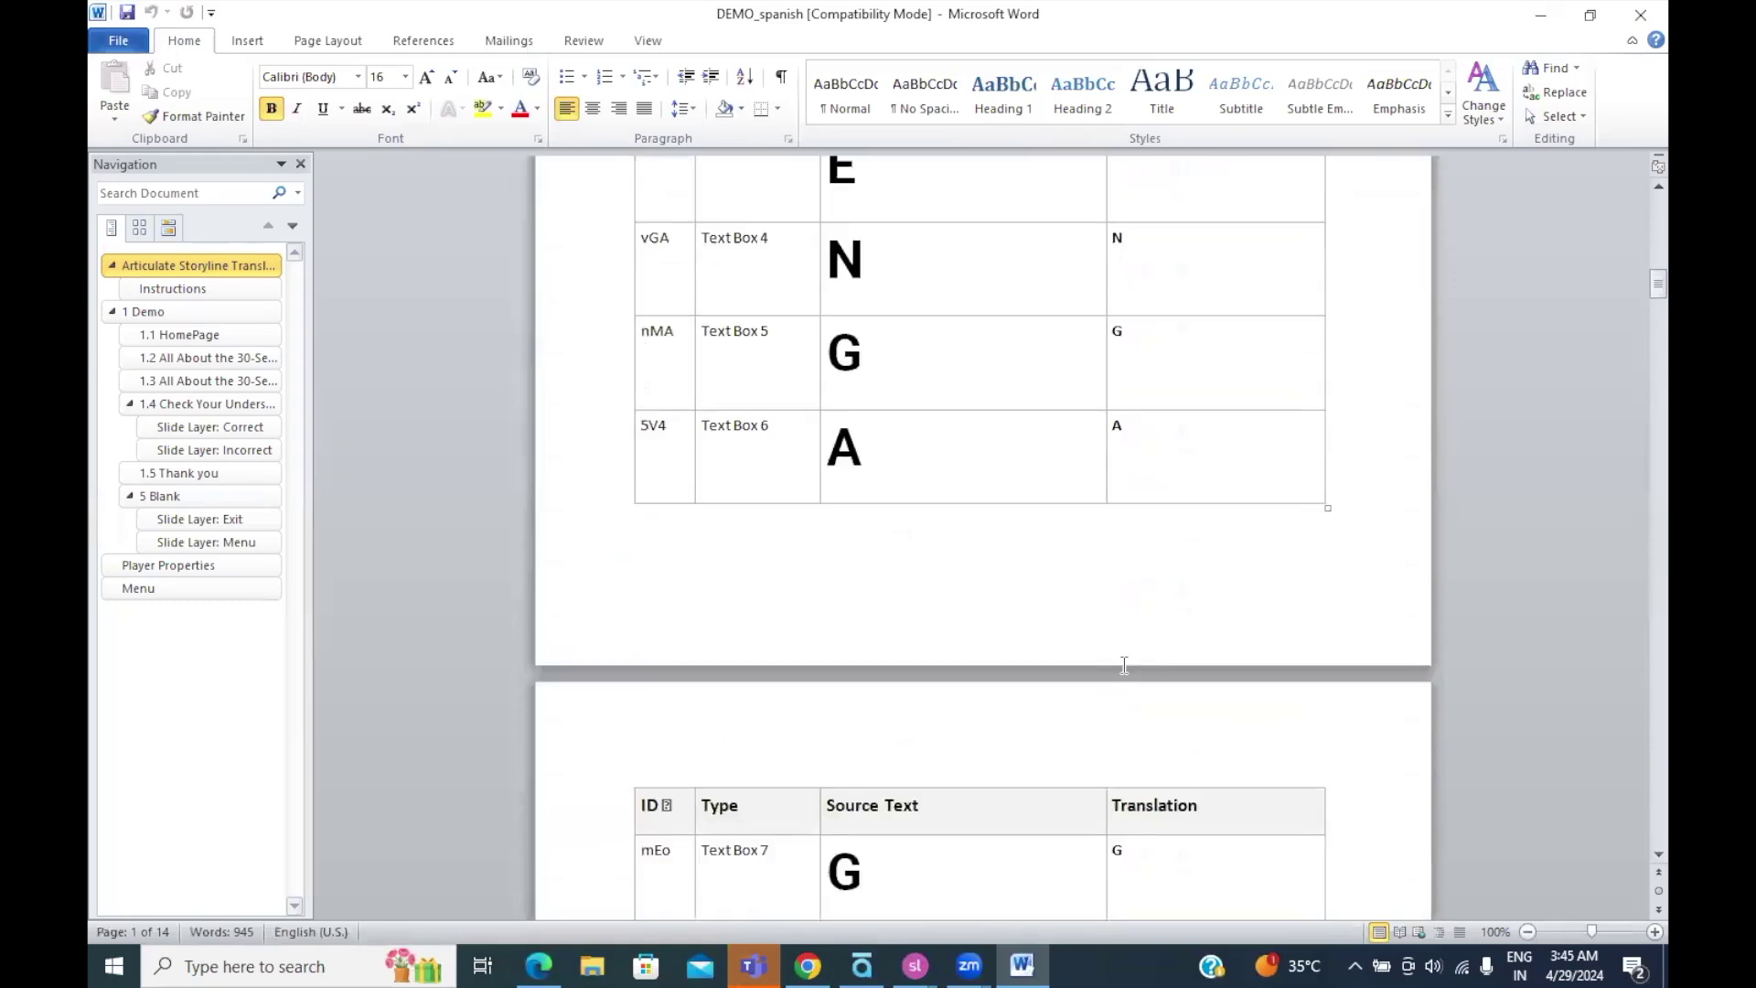
{"action": "scroll", "coordinate": [1124, 665], "scroll_direction": "down", "scroll_amount": 20}
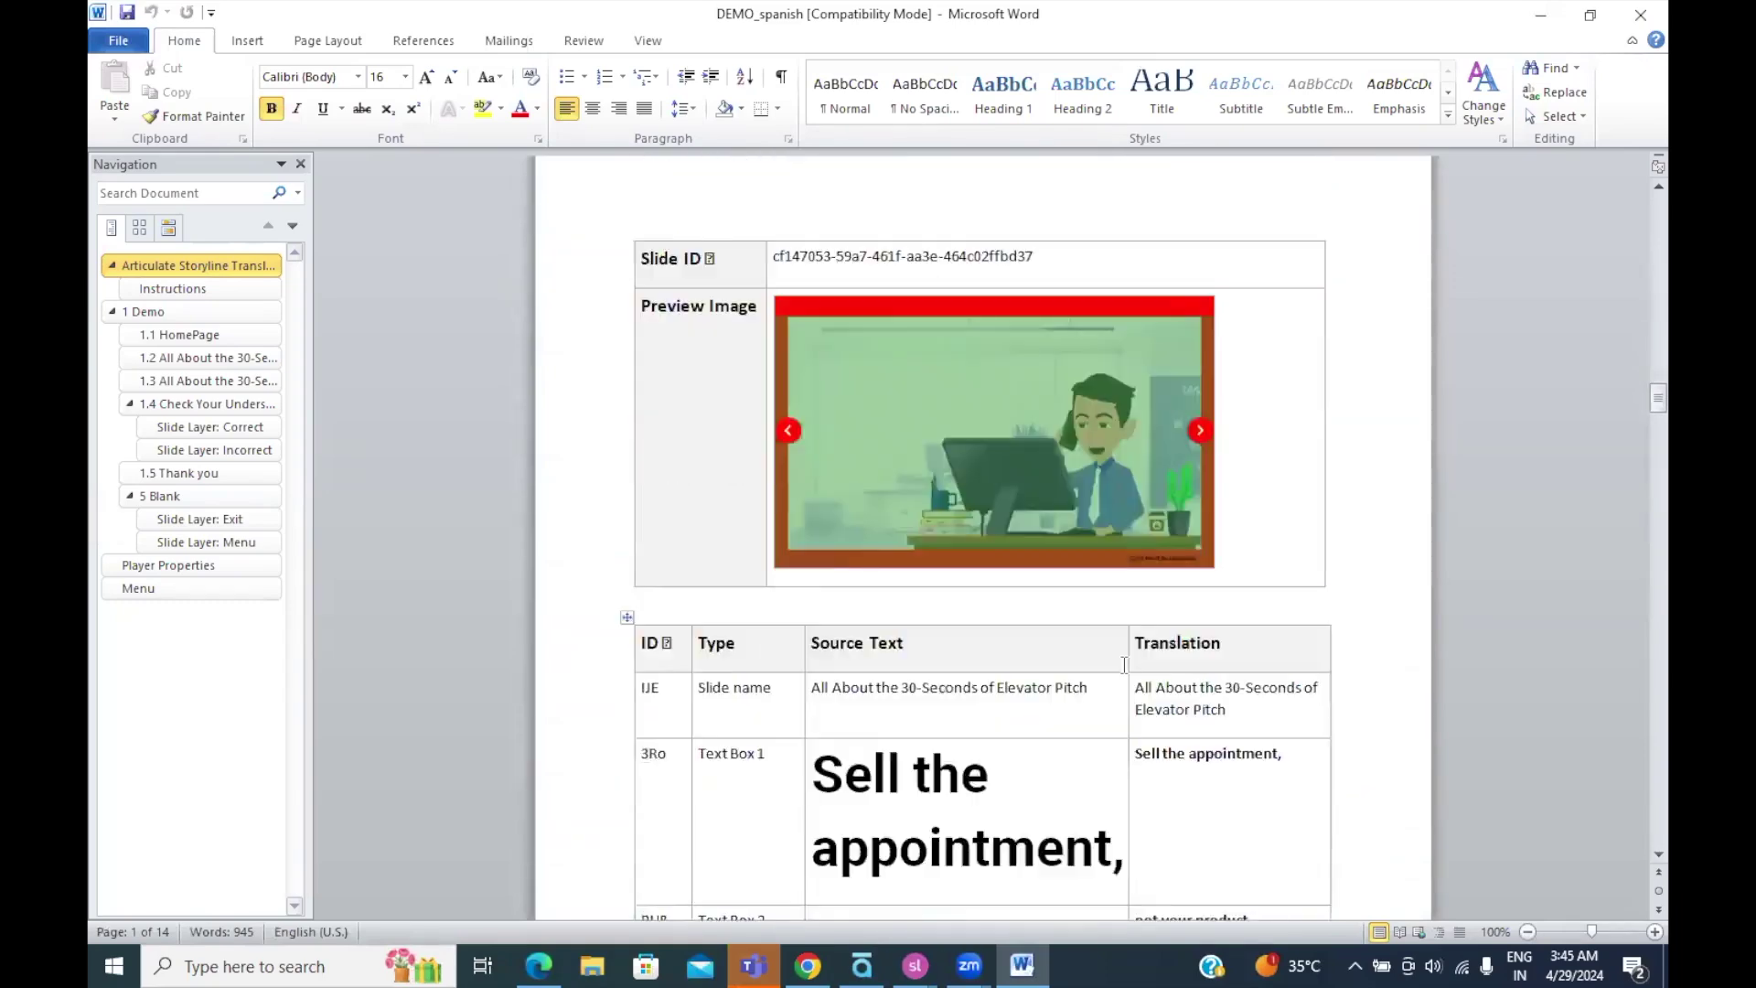
{"action": "scroll", "coordinate": [1124, 664], "scroll_direction": "down", "scroll_amount": 3}
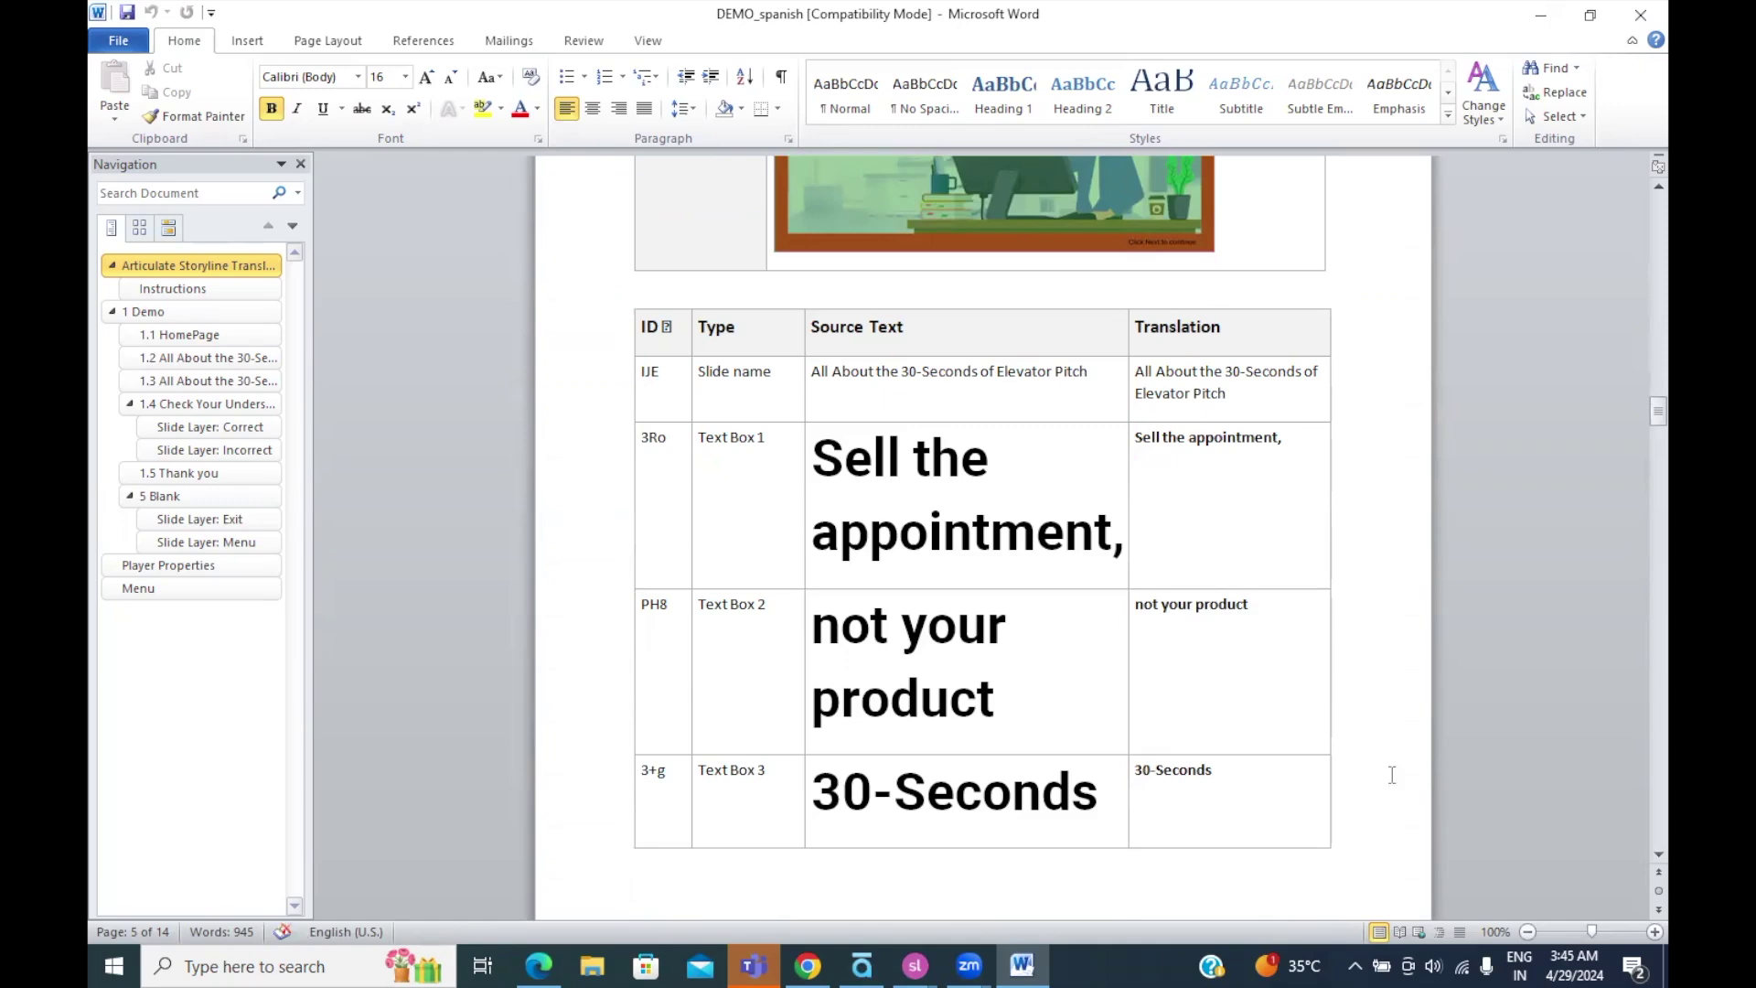
{"action": "scroll", "coordinate": [1226, 600], "scroll_direction": "down", "scroll_amount": 8}
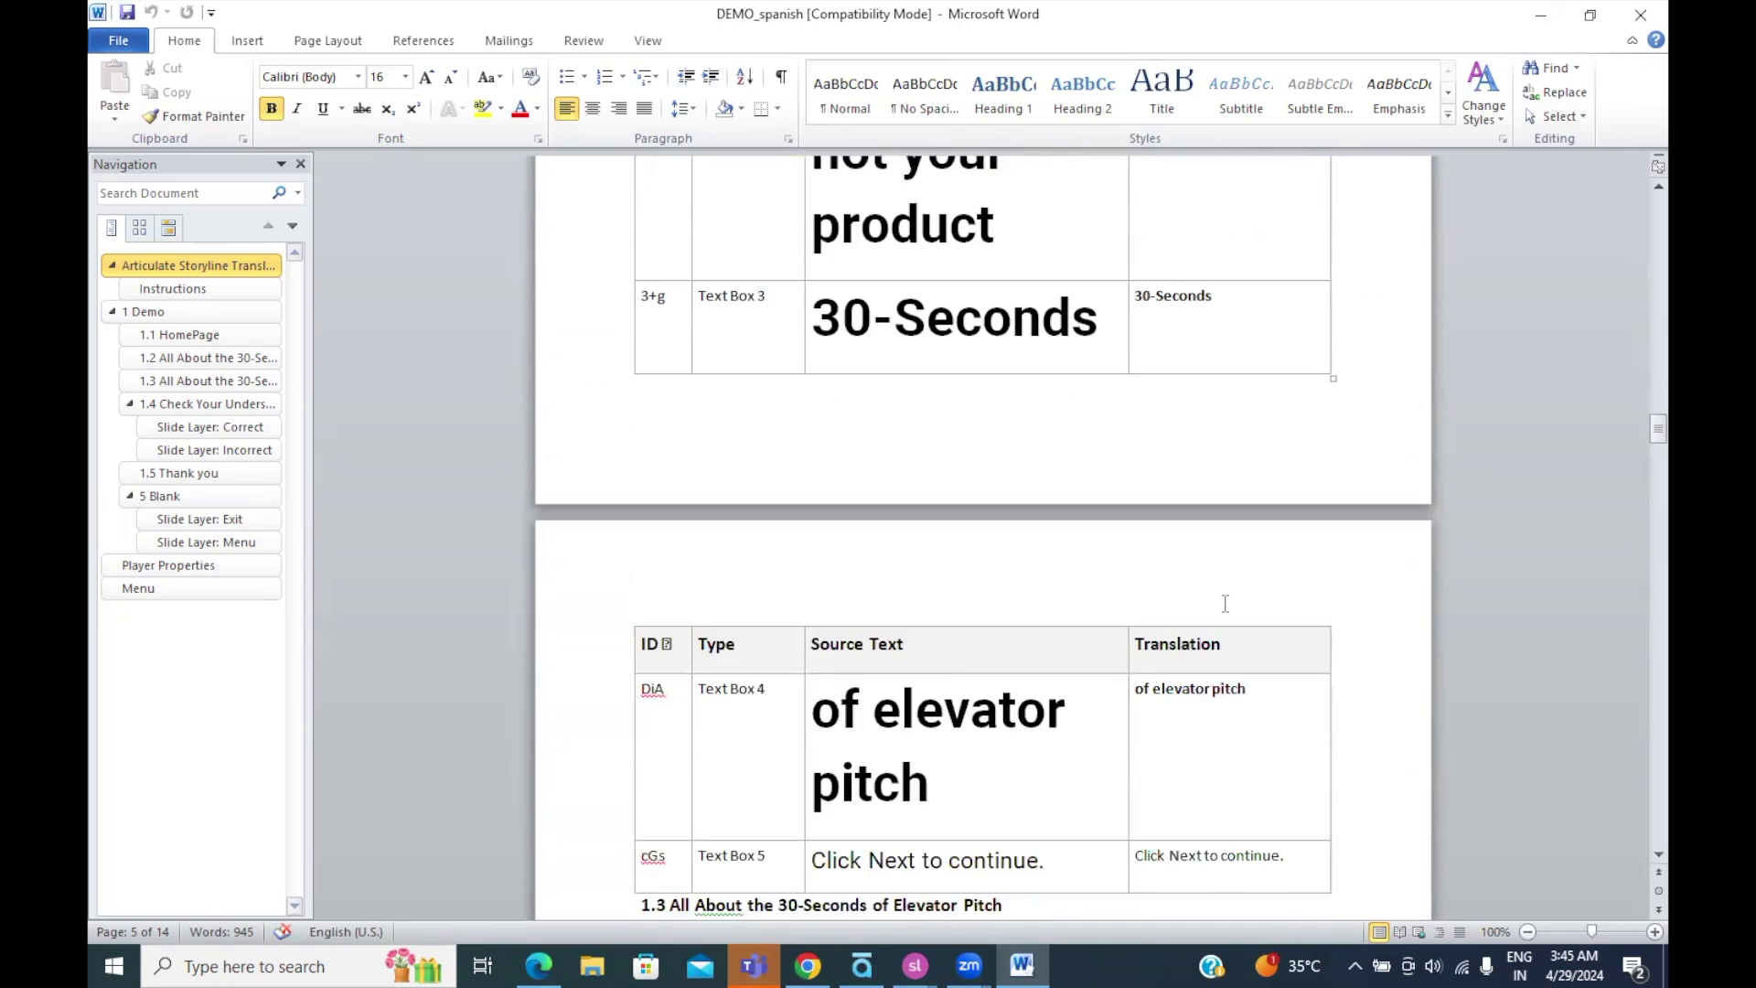
{"action": "scroll", "coordinate": [1225, 604], "scroll_direction": "down", "scroll_amount": 8}
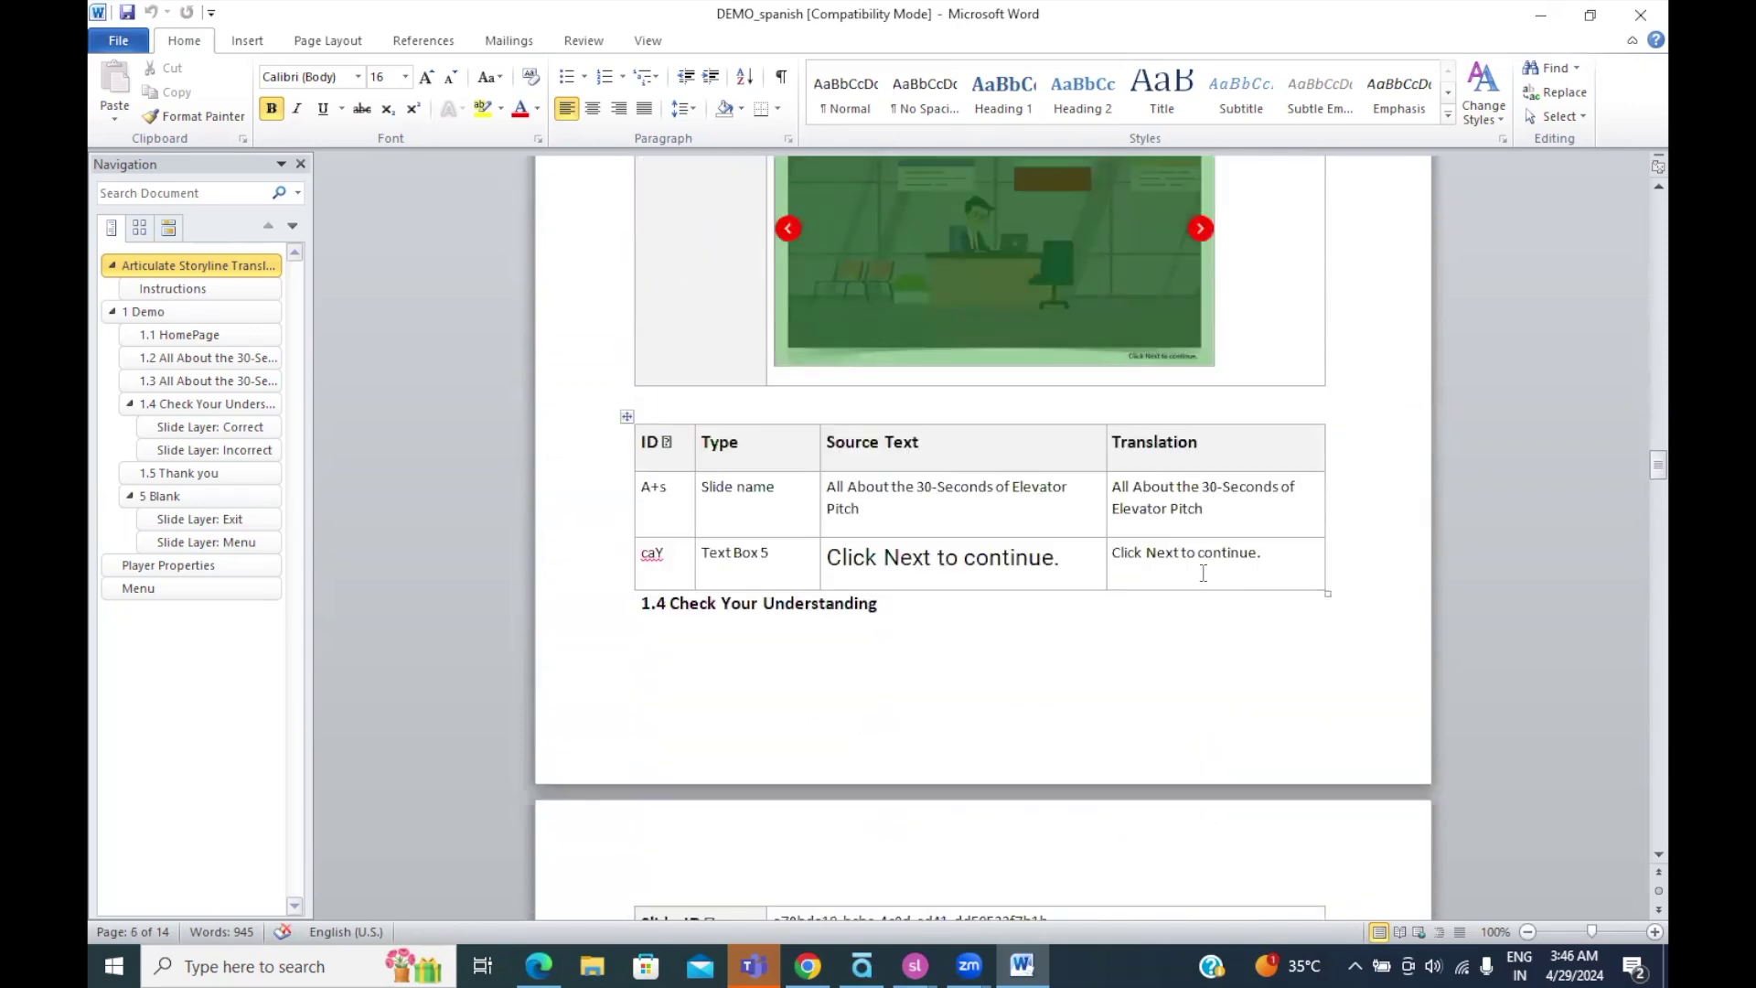
{"action": "scroll", "coordinate": [1203, 573], "scroll_direction": "down", "scroll_amount": 8}
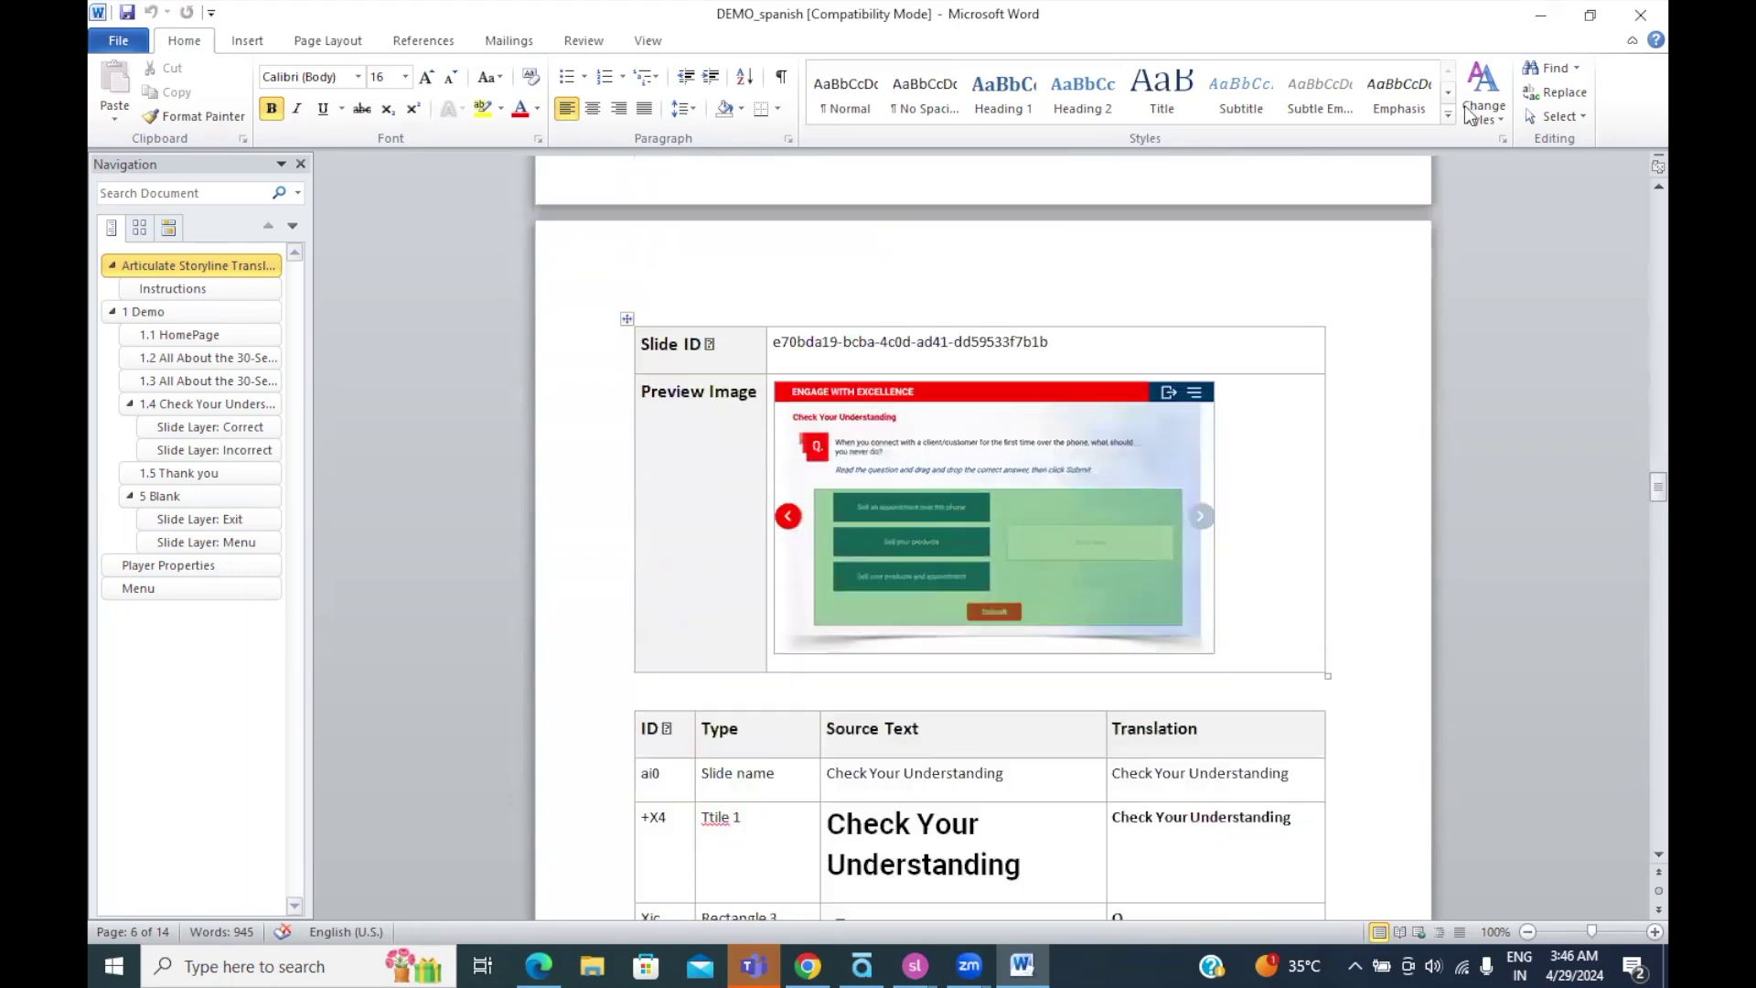
Step: Close Word and open the Articulate DocX Translation workspace in Doctor Elearning
{"action": "left_click", "coordinate": [1540, 15]}
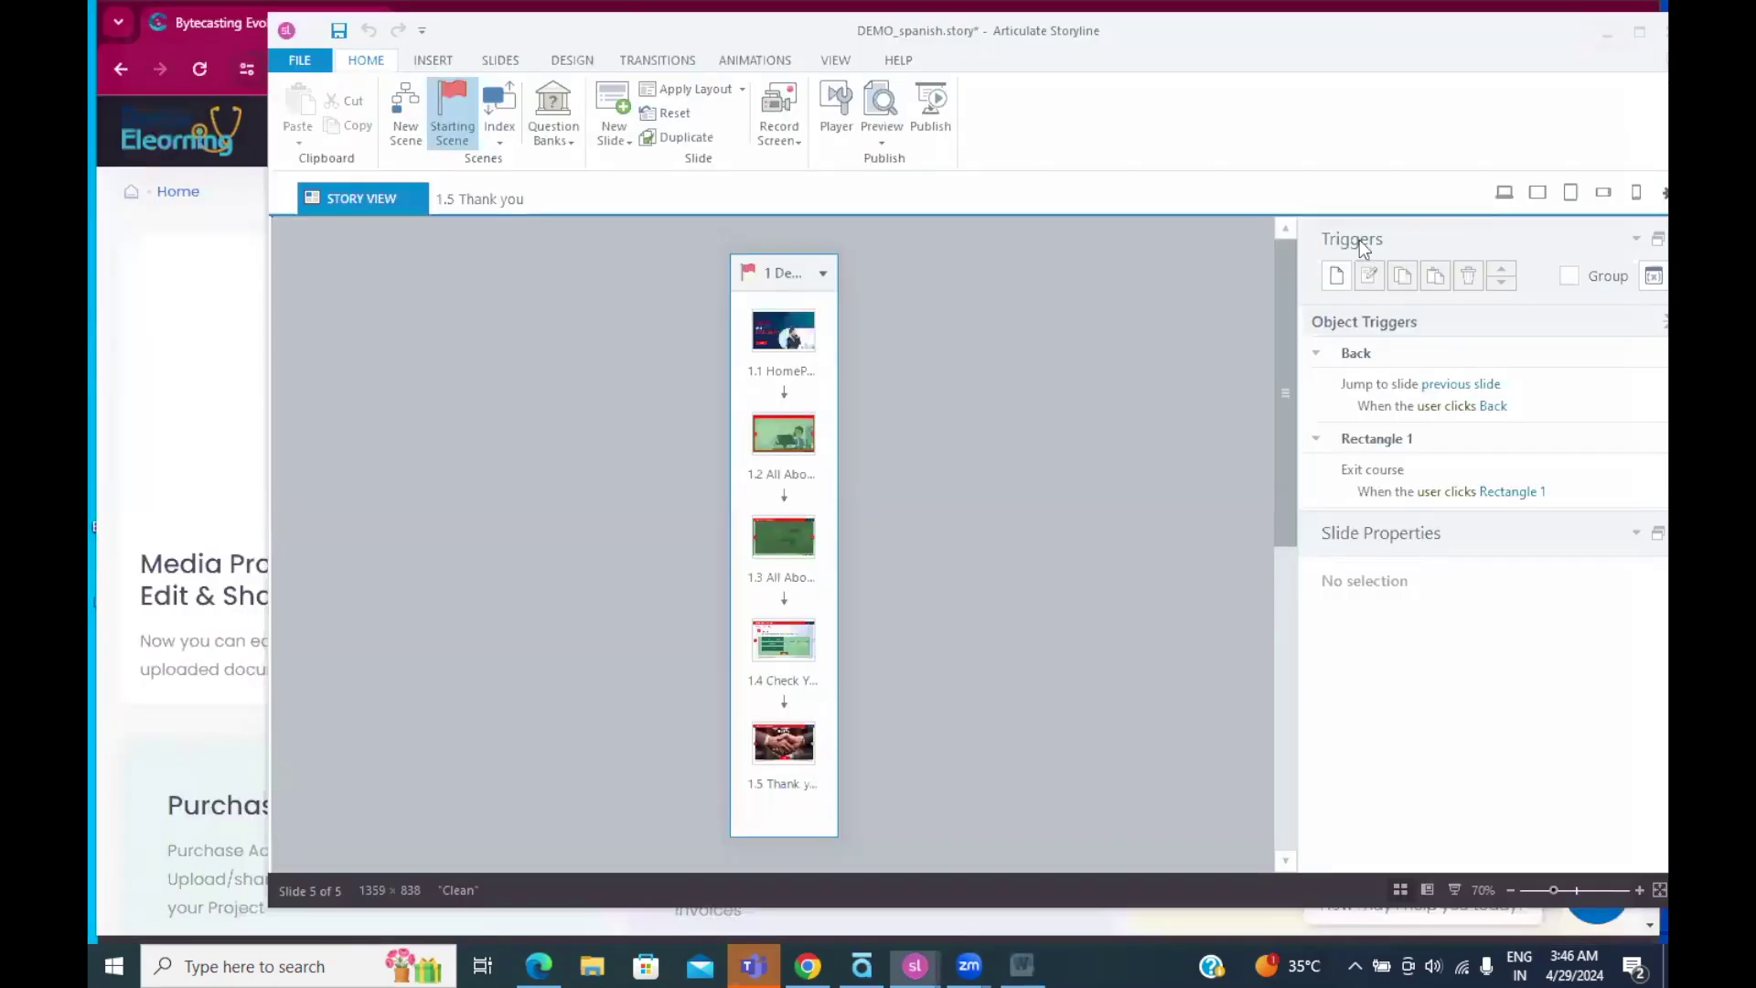
{"action": "left_click", "coordinate": [176, 476]}
{"action": "scroll", "coordinate": [778, 437], "scroll_direction": "up", "scroll_amount": 1}
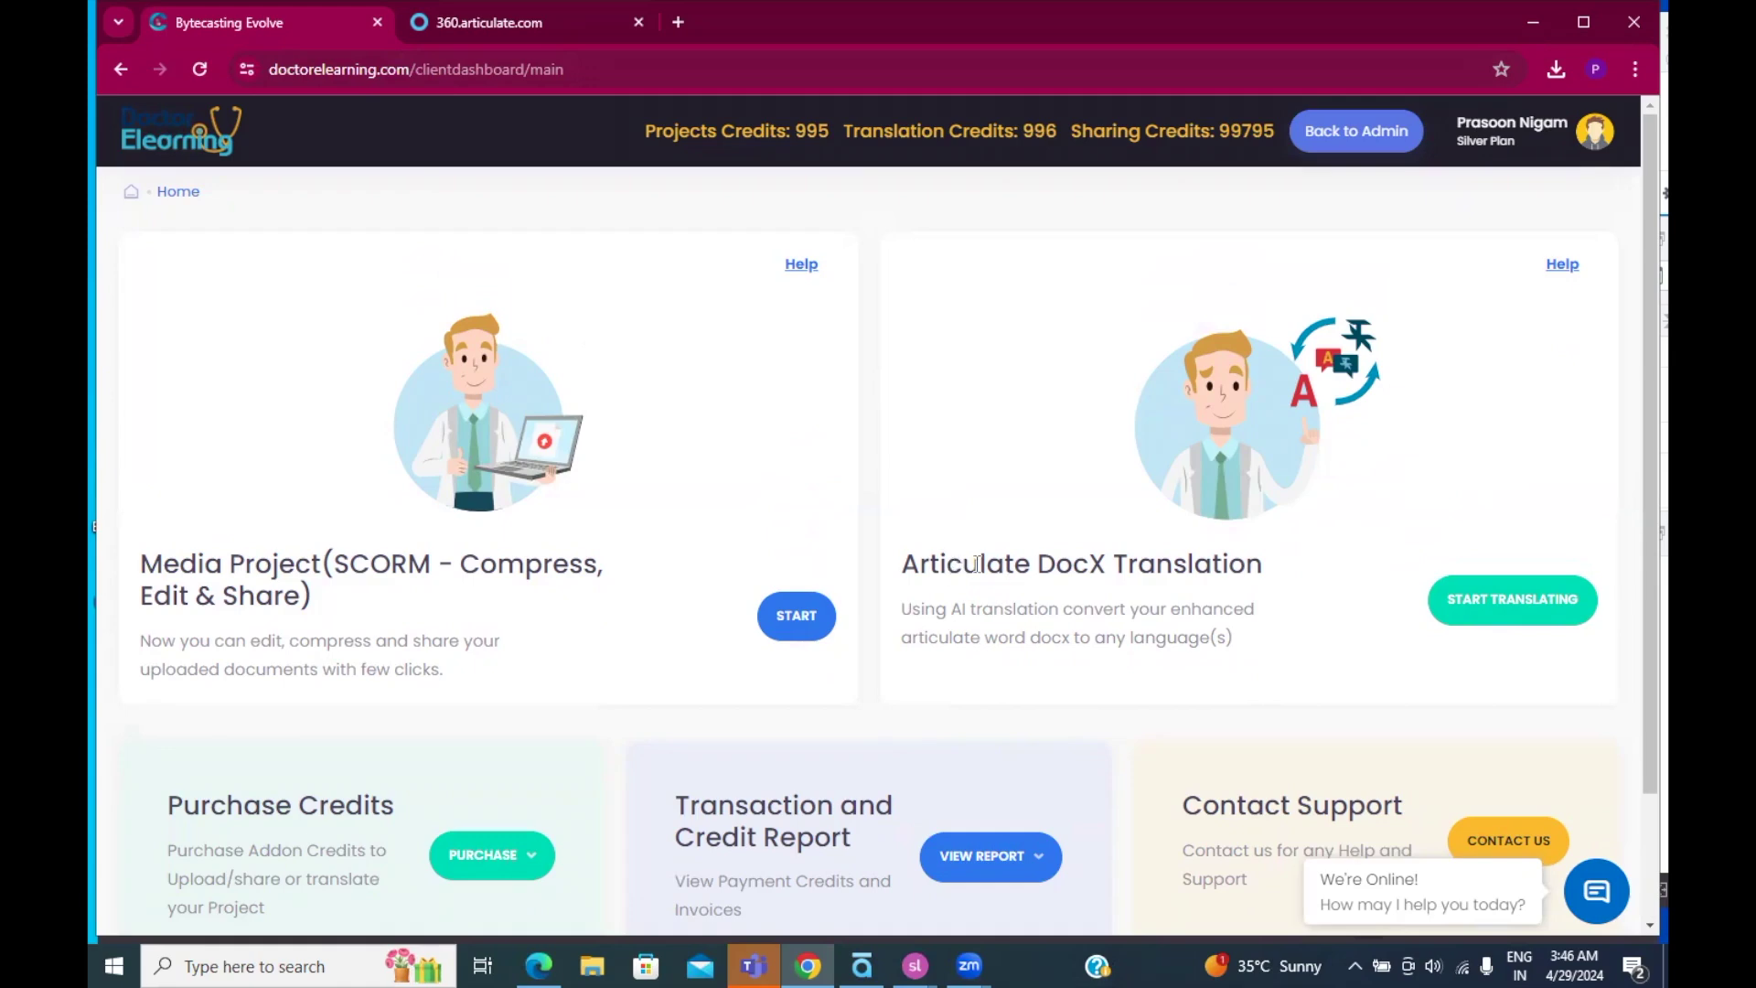
{"action": "left_click", "coordinate": [1480, 613]}
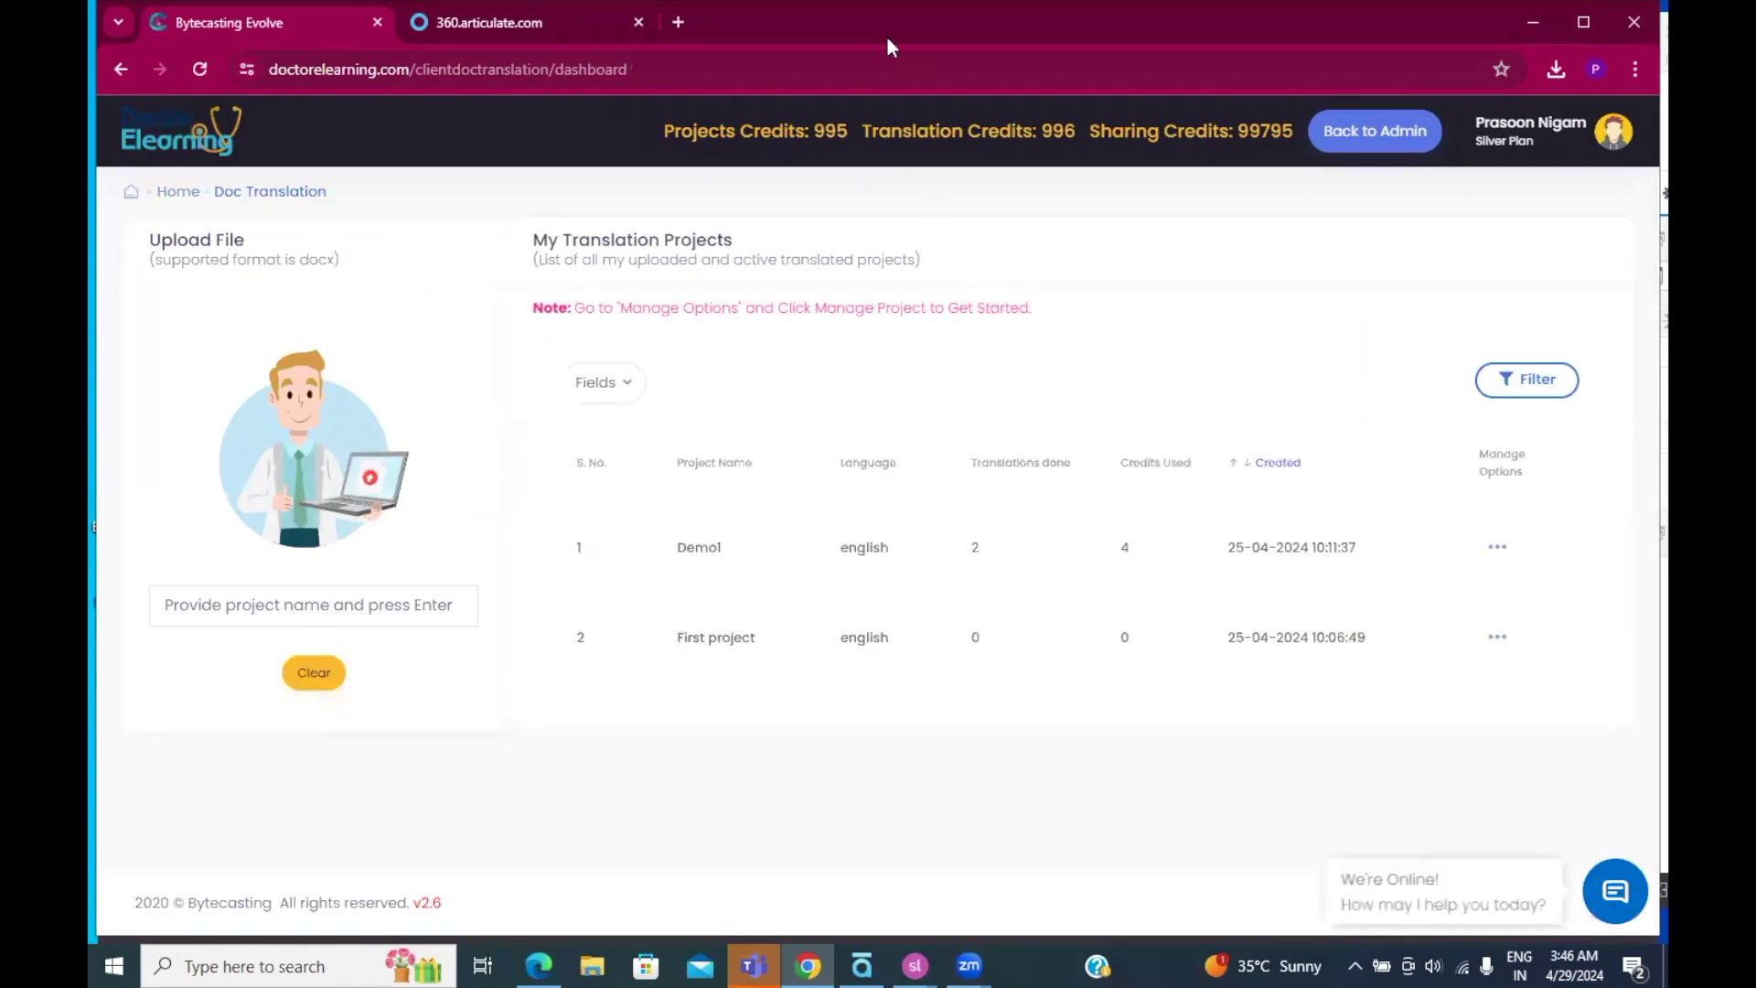
Step: Create a new translation project named 'Sales Project'
{"action": "left_click", "coordinate": [270, 608]}
{"action": "type", "text": "Sale"}
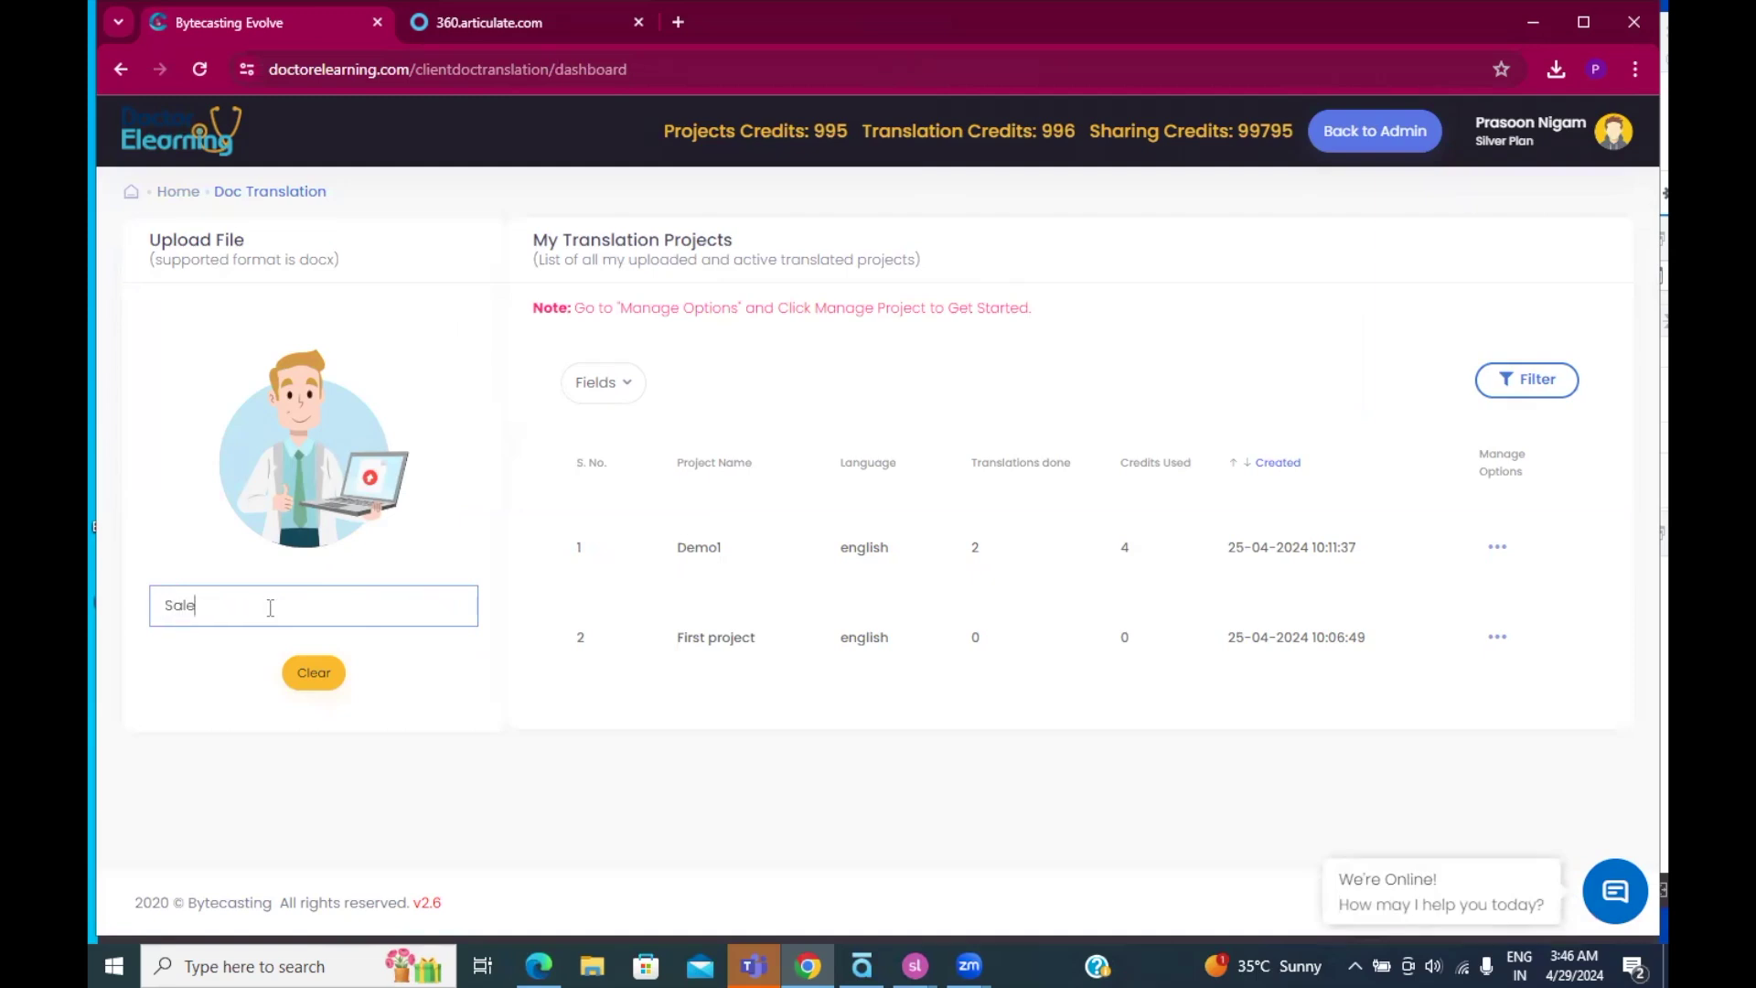
{"action": "type", "text": "s Project"}
{"action": "left_click", "coordinate": [398, 671]}
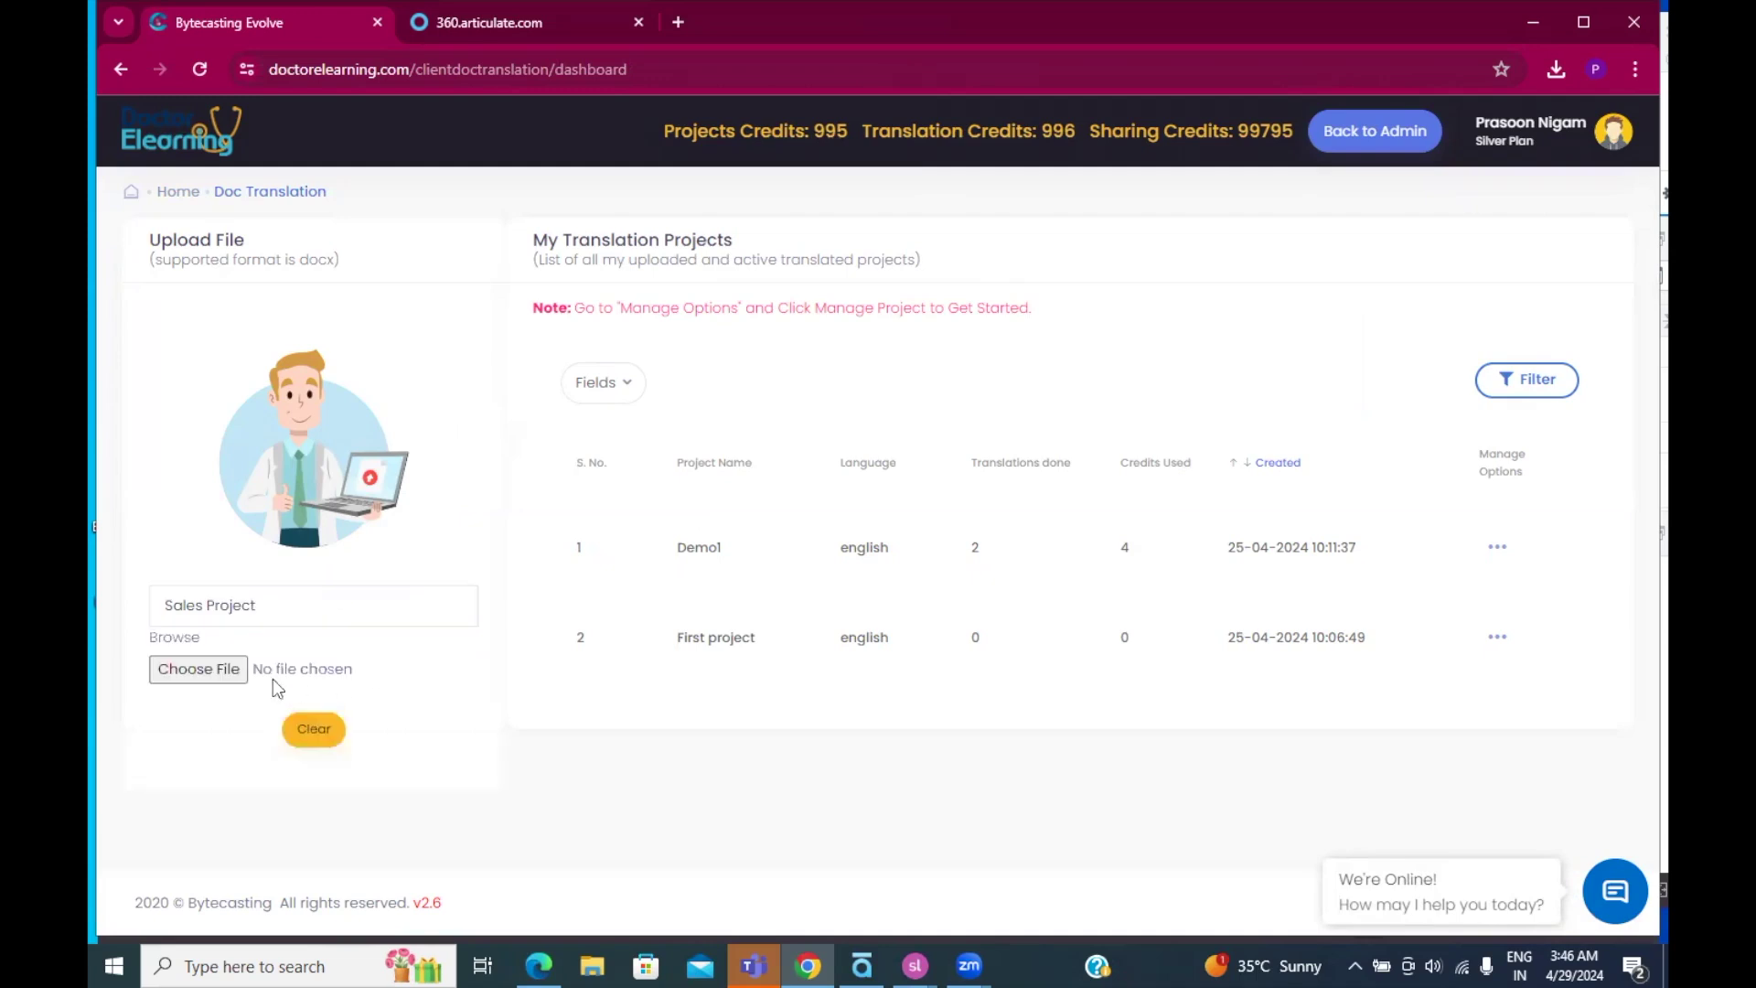
Step: Upload DEMO_spanish.docx from the Documents folder into Sales Project
{"action": "left_click", "coordinate": [189, 666]}
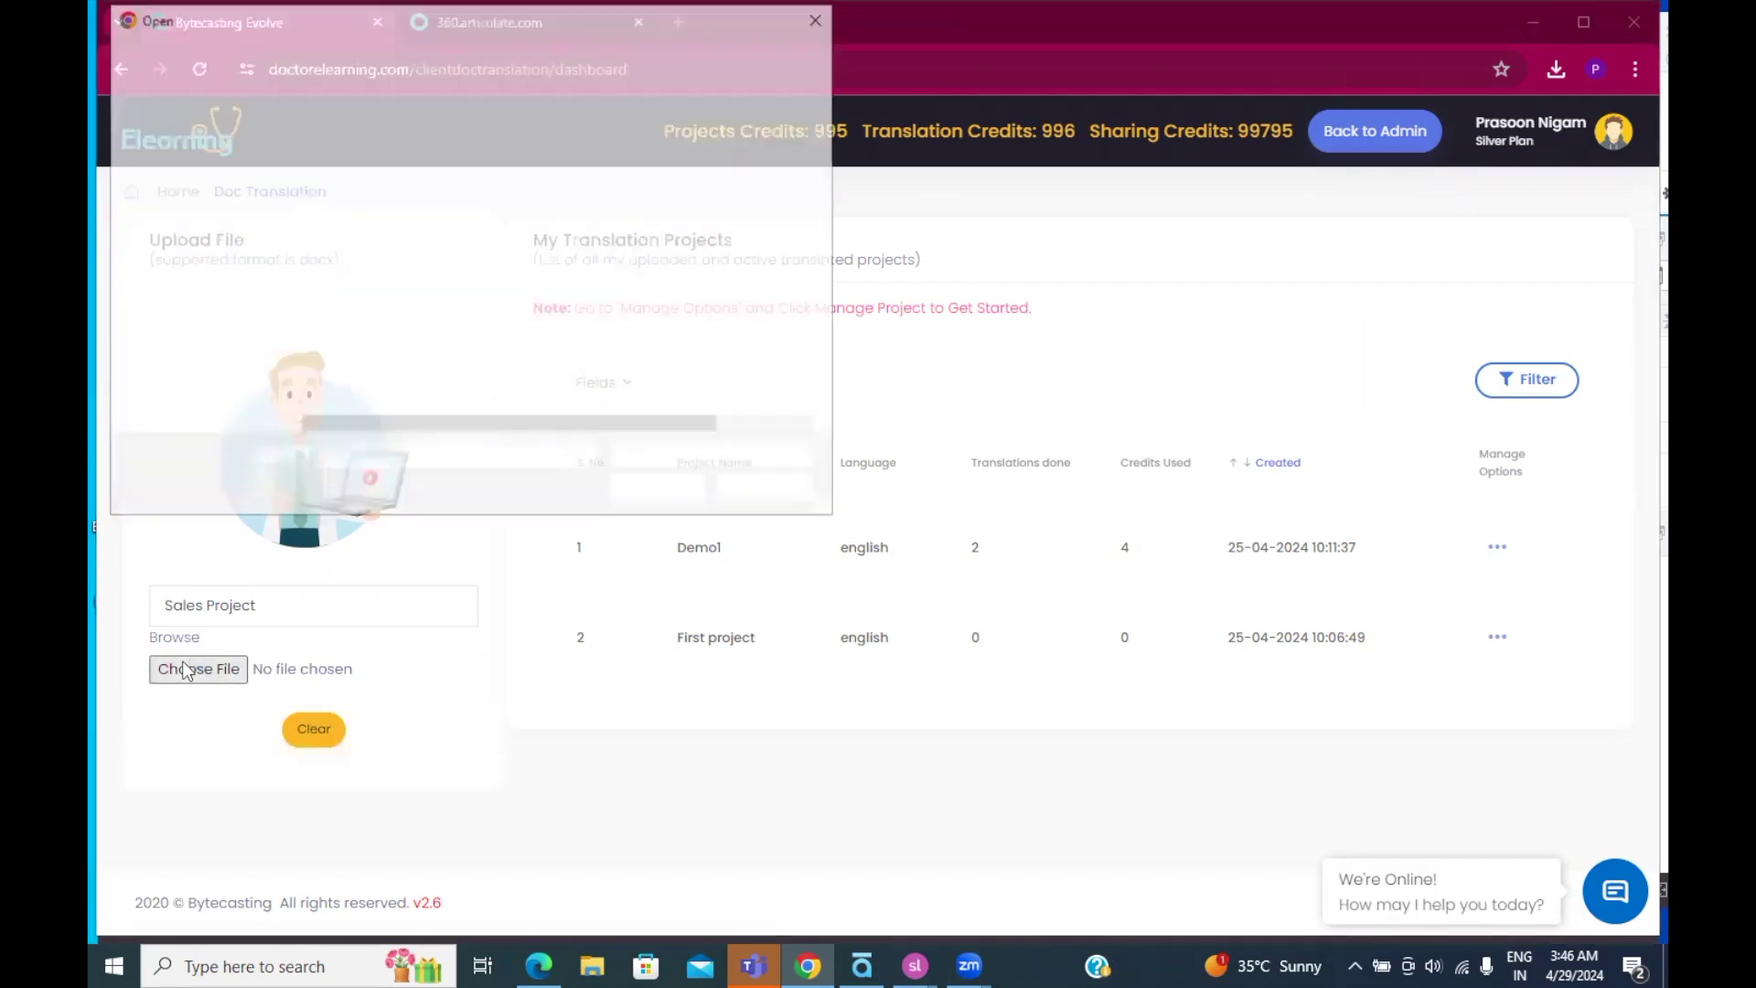
{"action": "scroll", "coordinate": [383, 238], "scroll_direction": "down", "scroll_amount": 1}
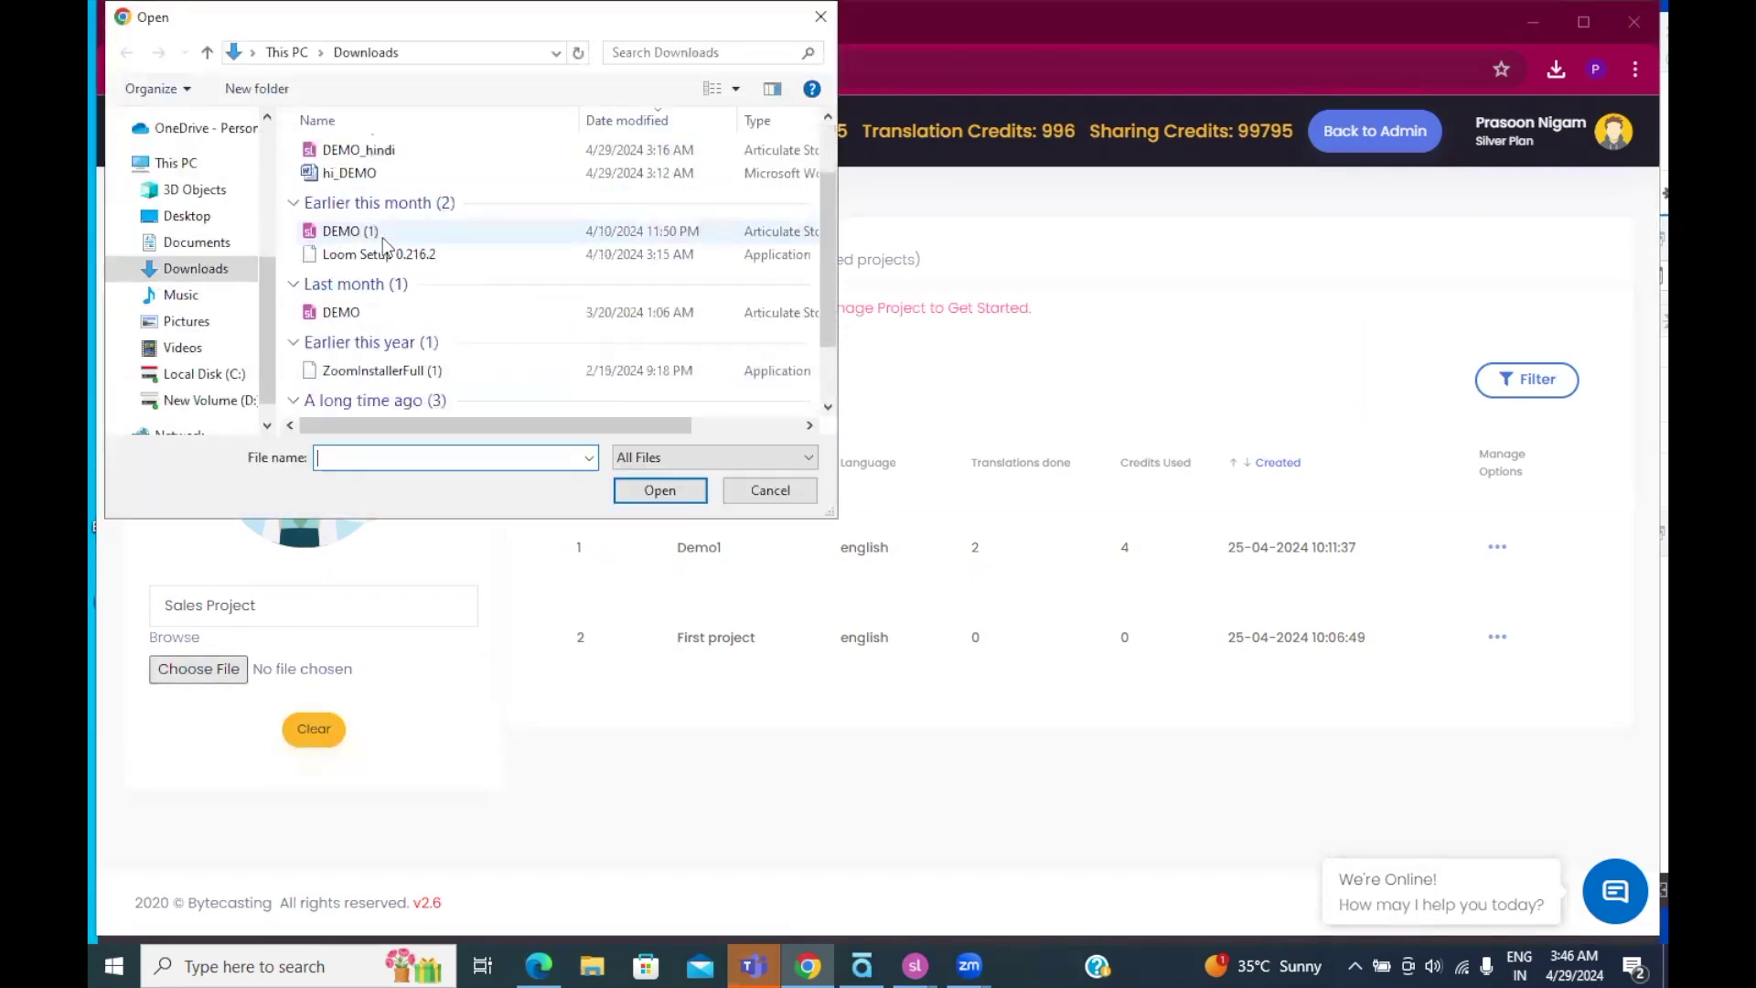
{"action": "scroll", "coordinate": [382, 245], "scroll_direction": "up", "scroll_amount": 1}
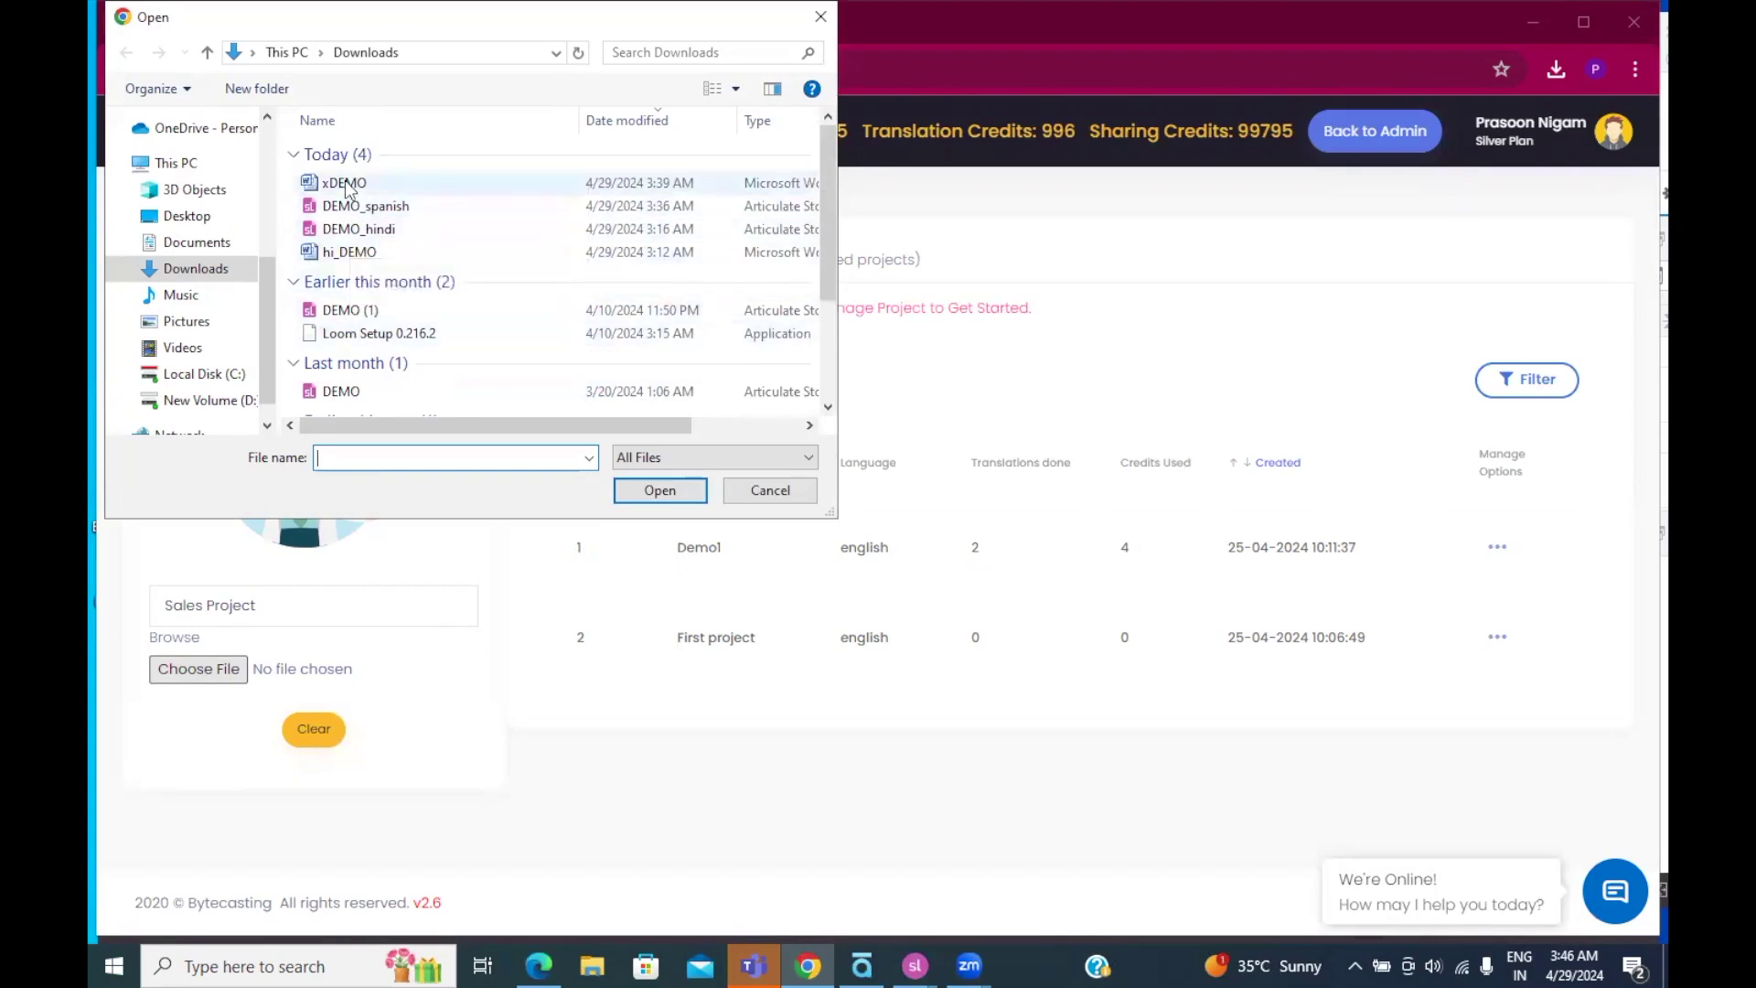
{"action": "scroll", "coordinate": [334, 367], "scroll_direction": "down", "scroll_amount": 1}
{"action": "scroll", "coordinate": [412, 288], "scroll_direction": "up", "scroll_amount": 1}
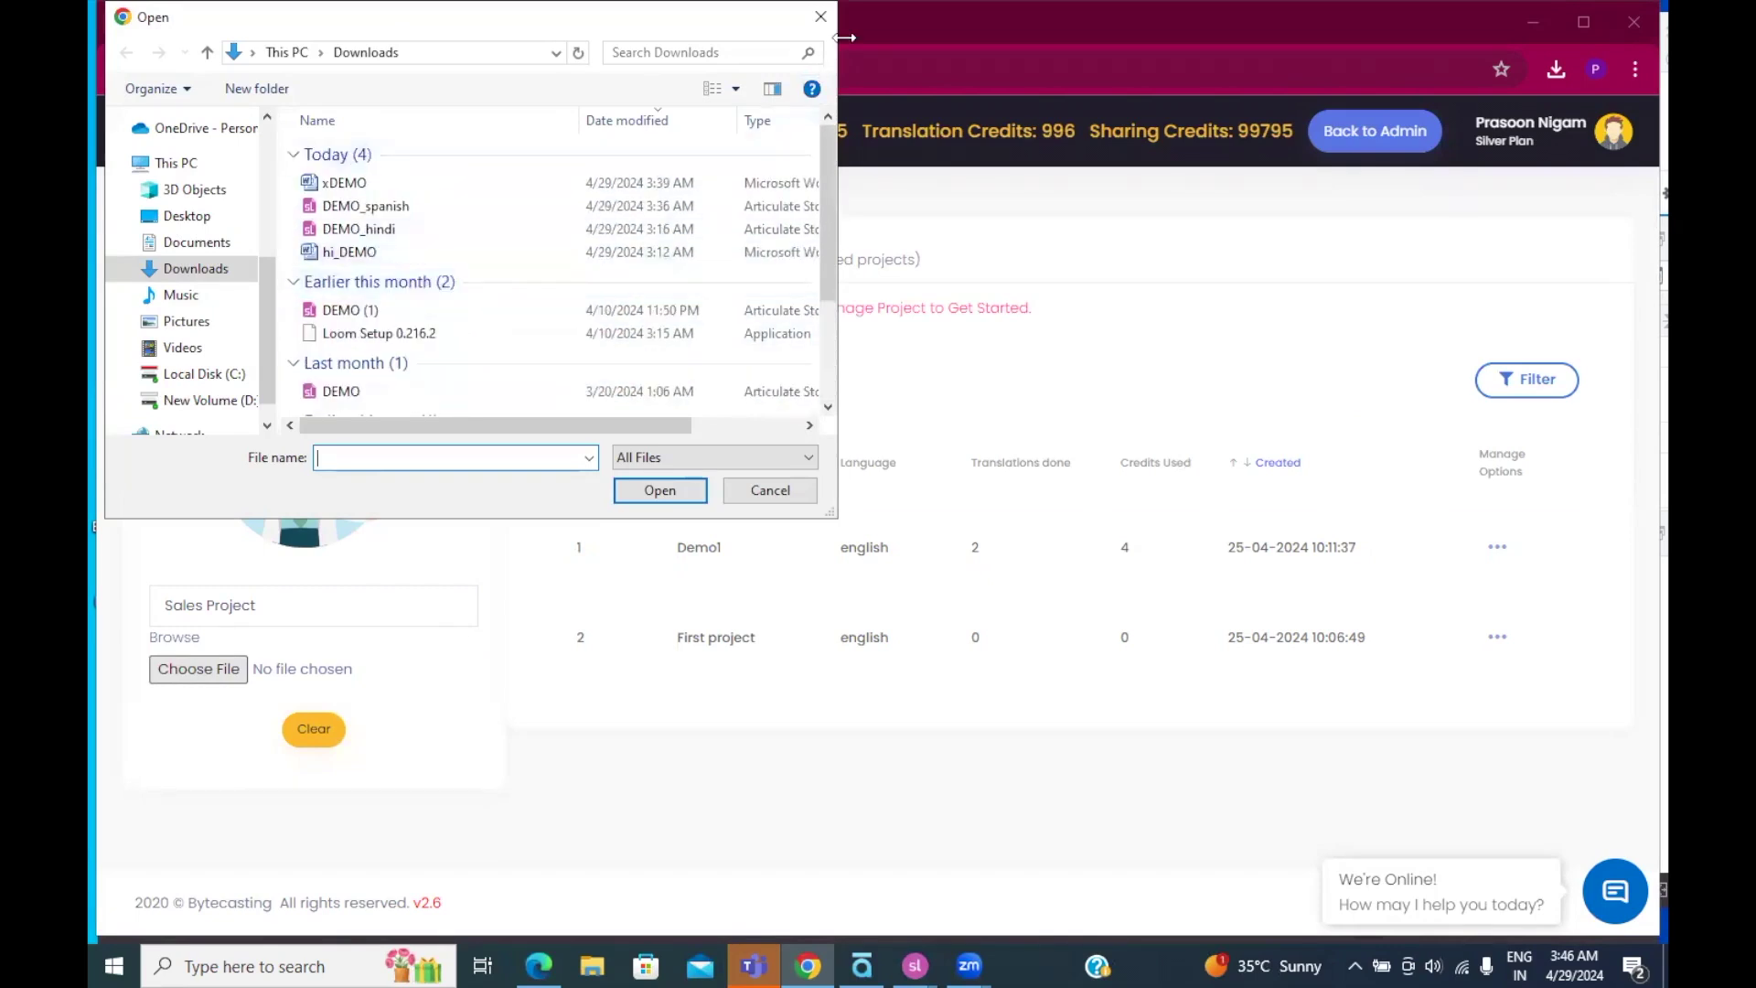
{"action": "left_click", "coordinate": [197, 241]}
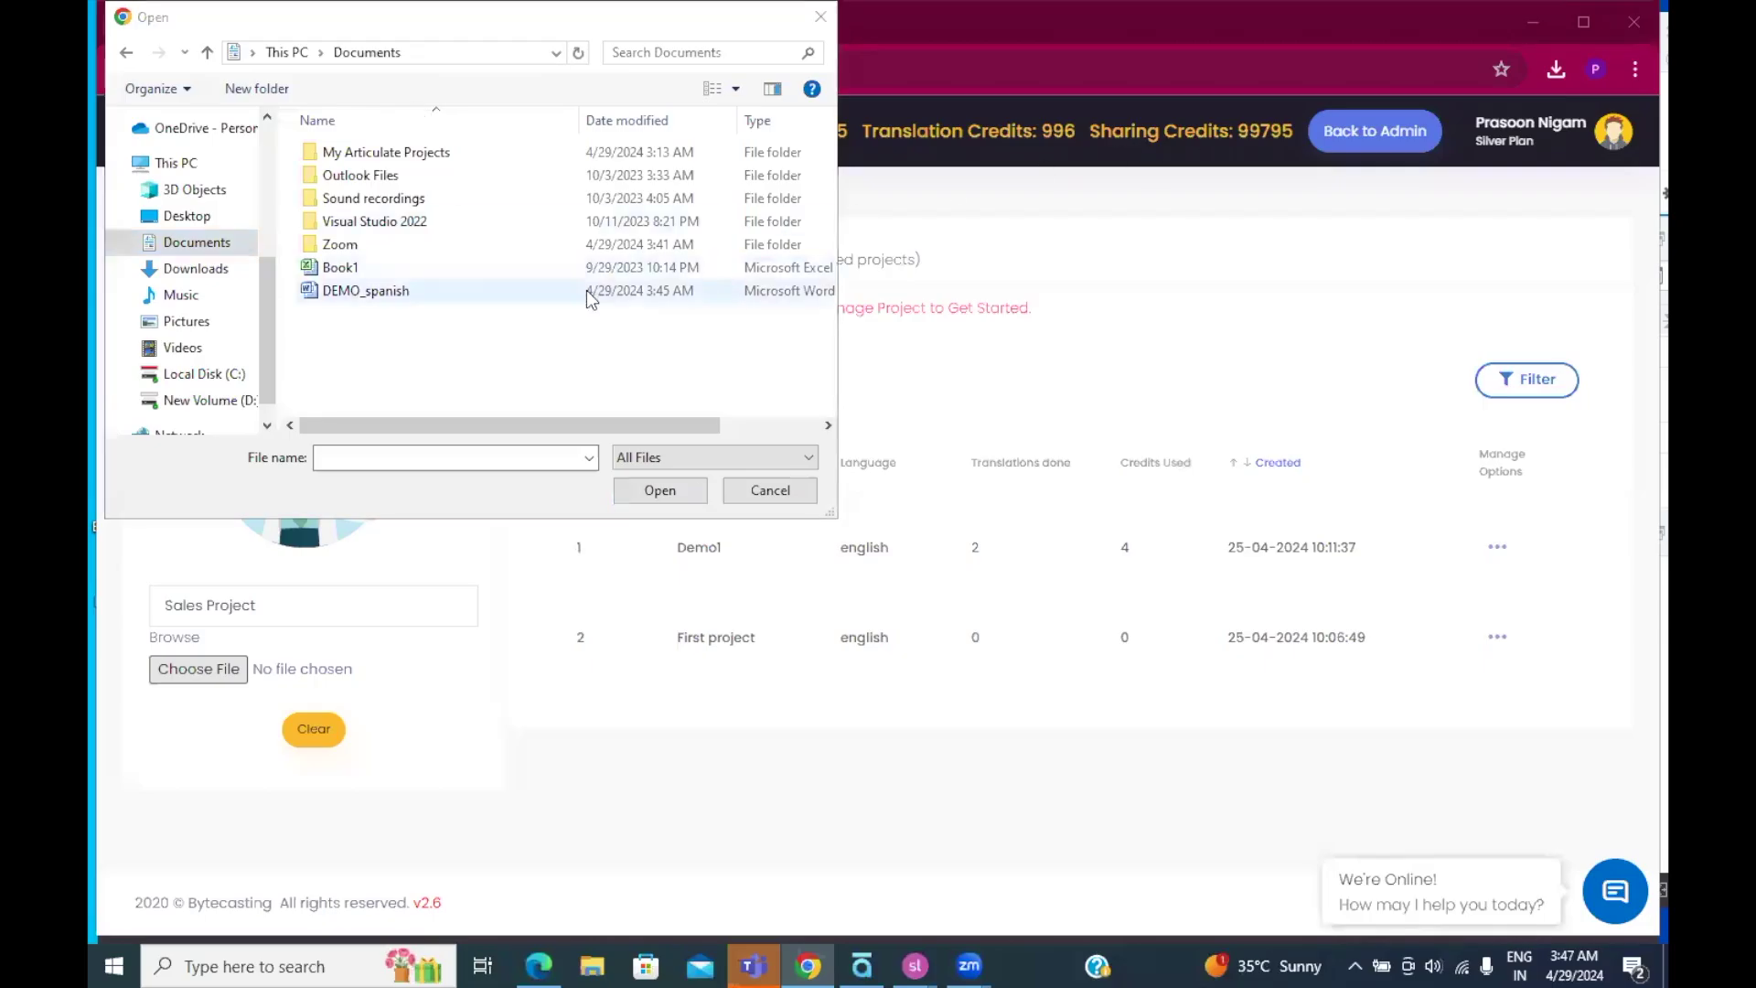
{"action": "left_click", "coordinate": [341, 291]}
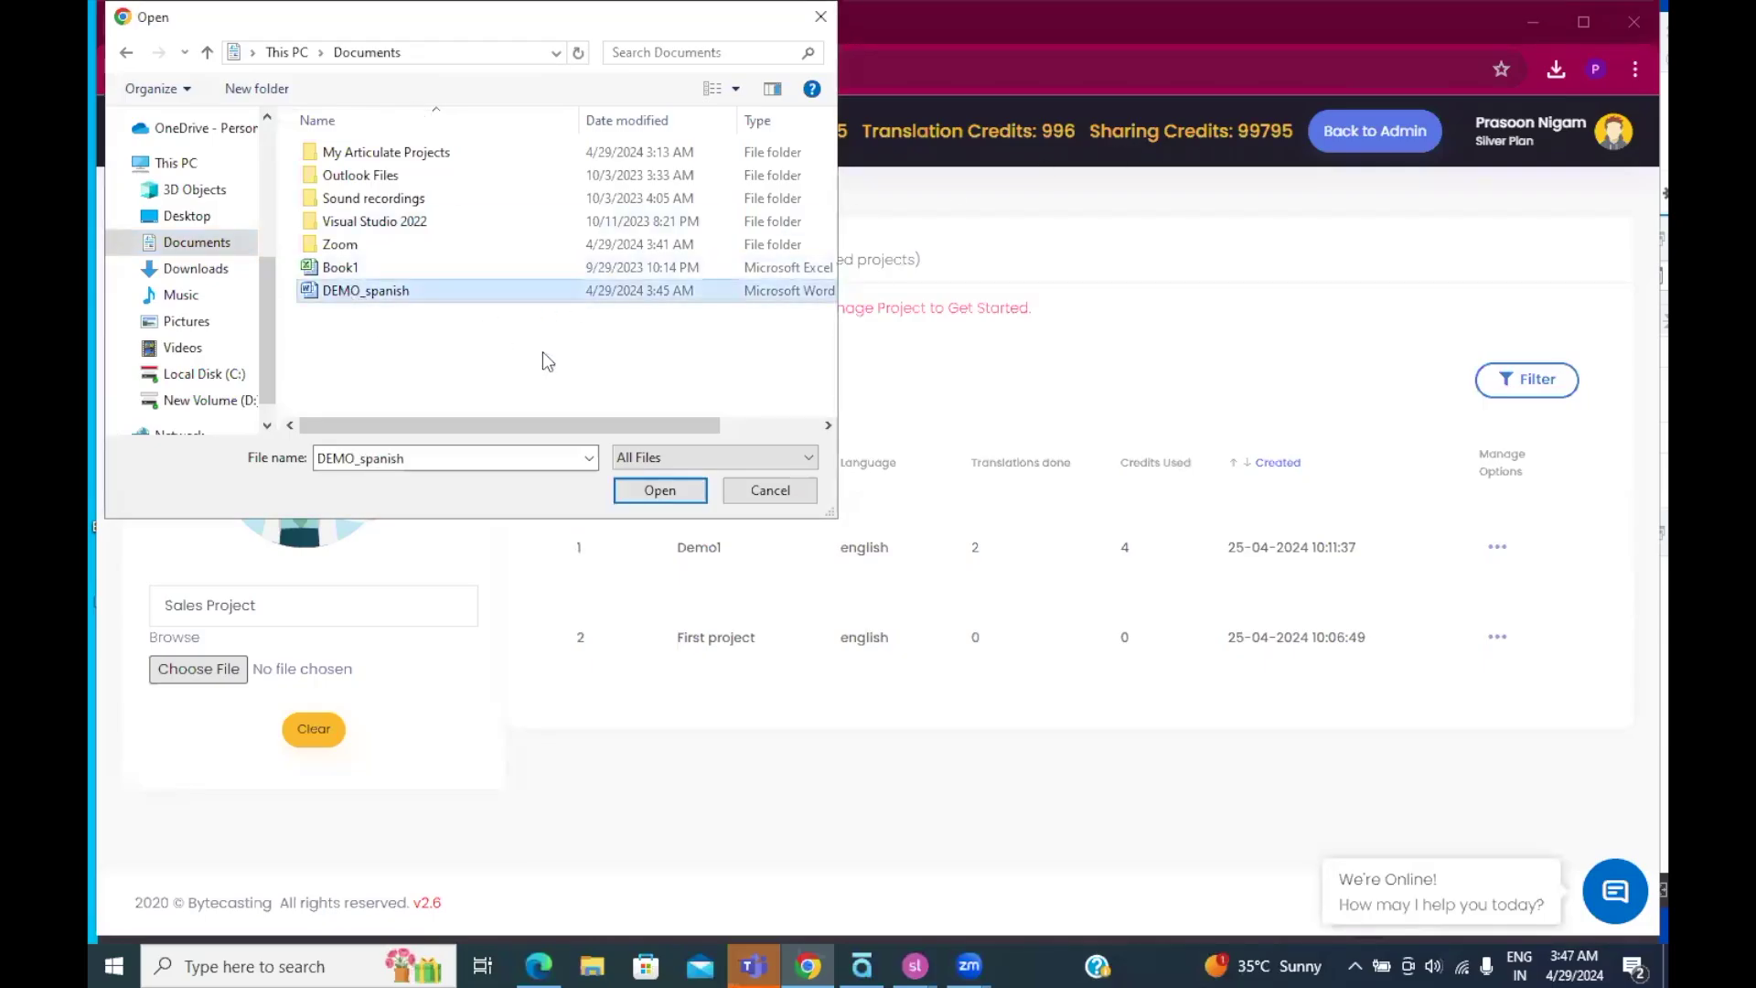
{"action": "left_click", "coordinate": [639, 492]}
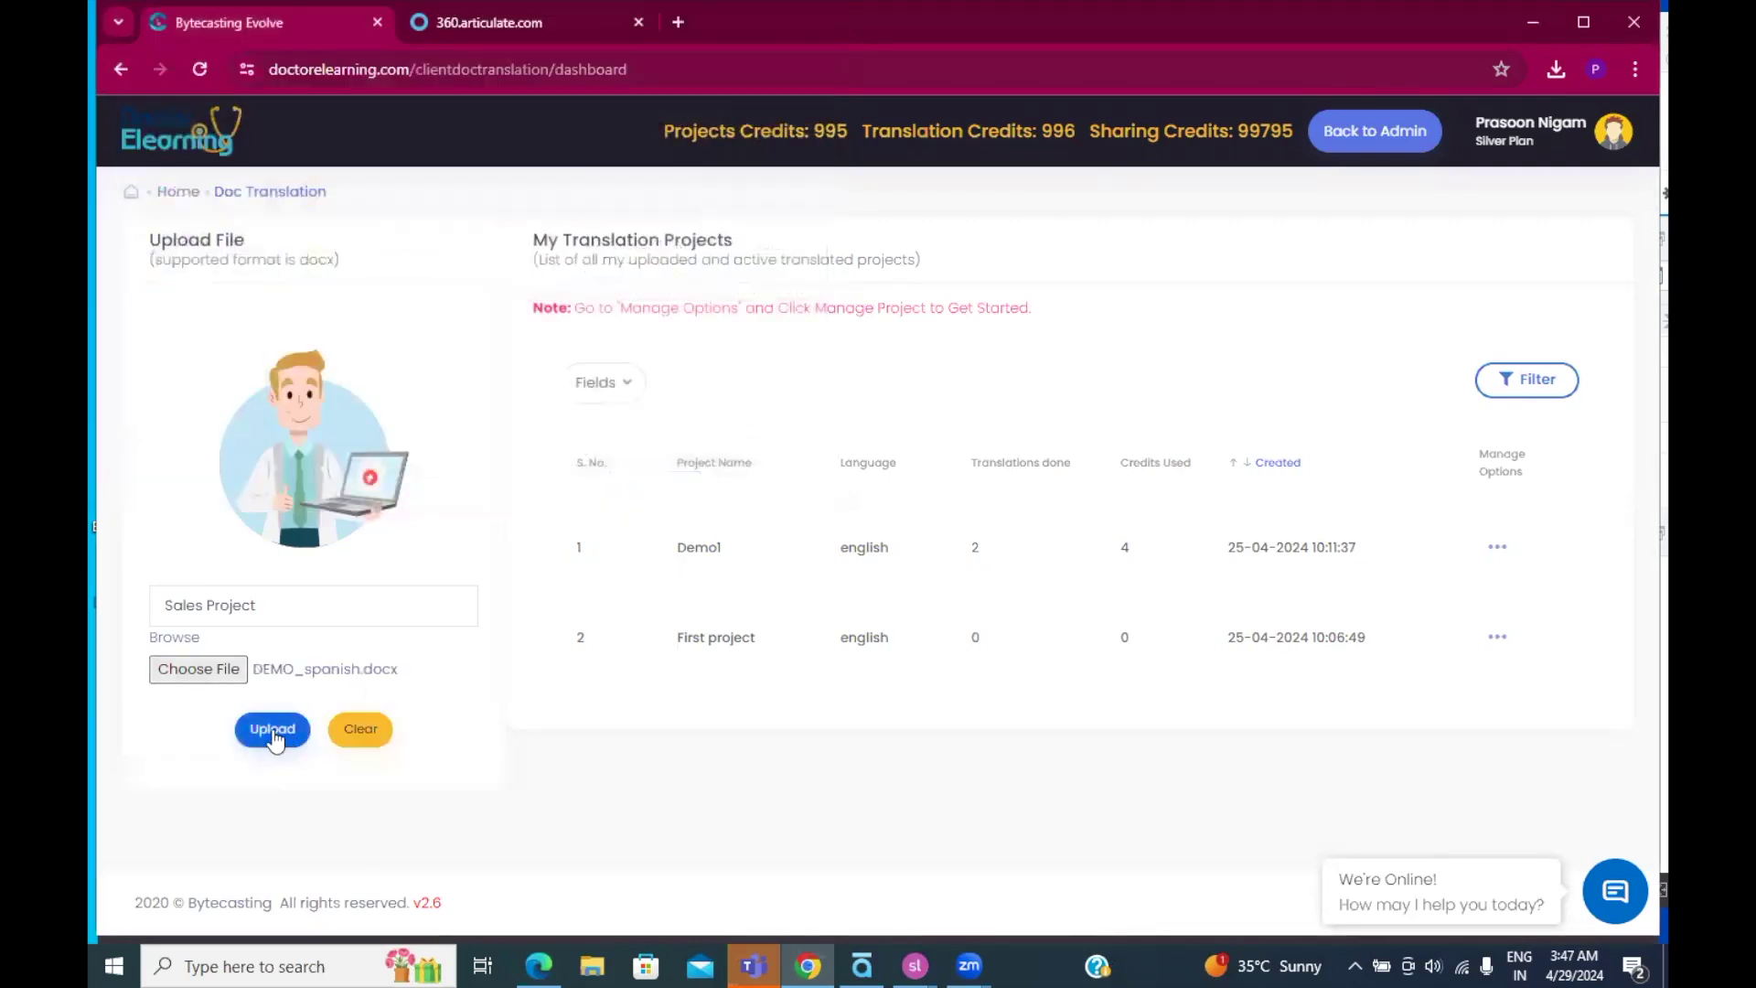
{"action": "left_click", "coordinate": [274, 729]}
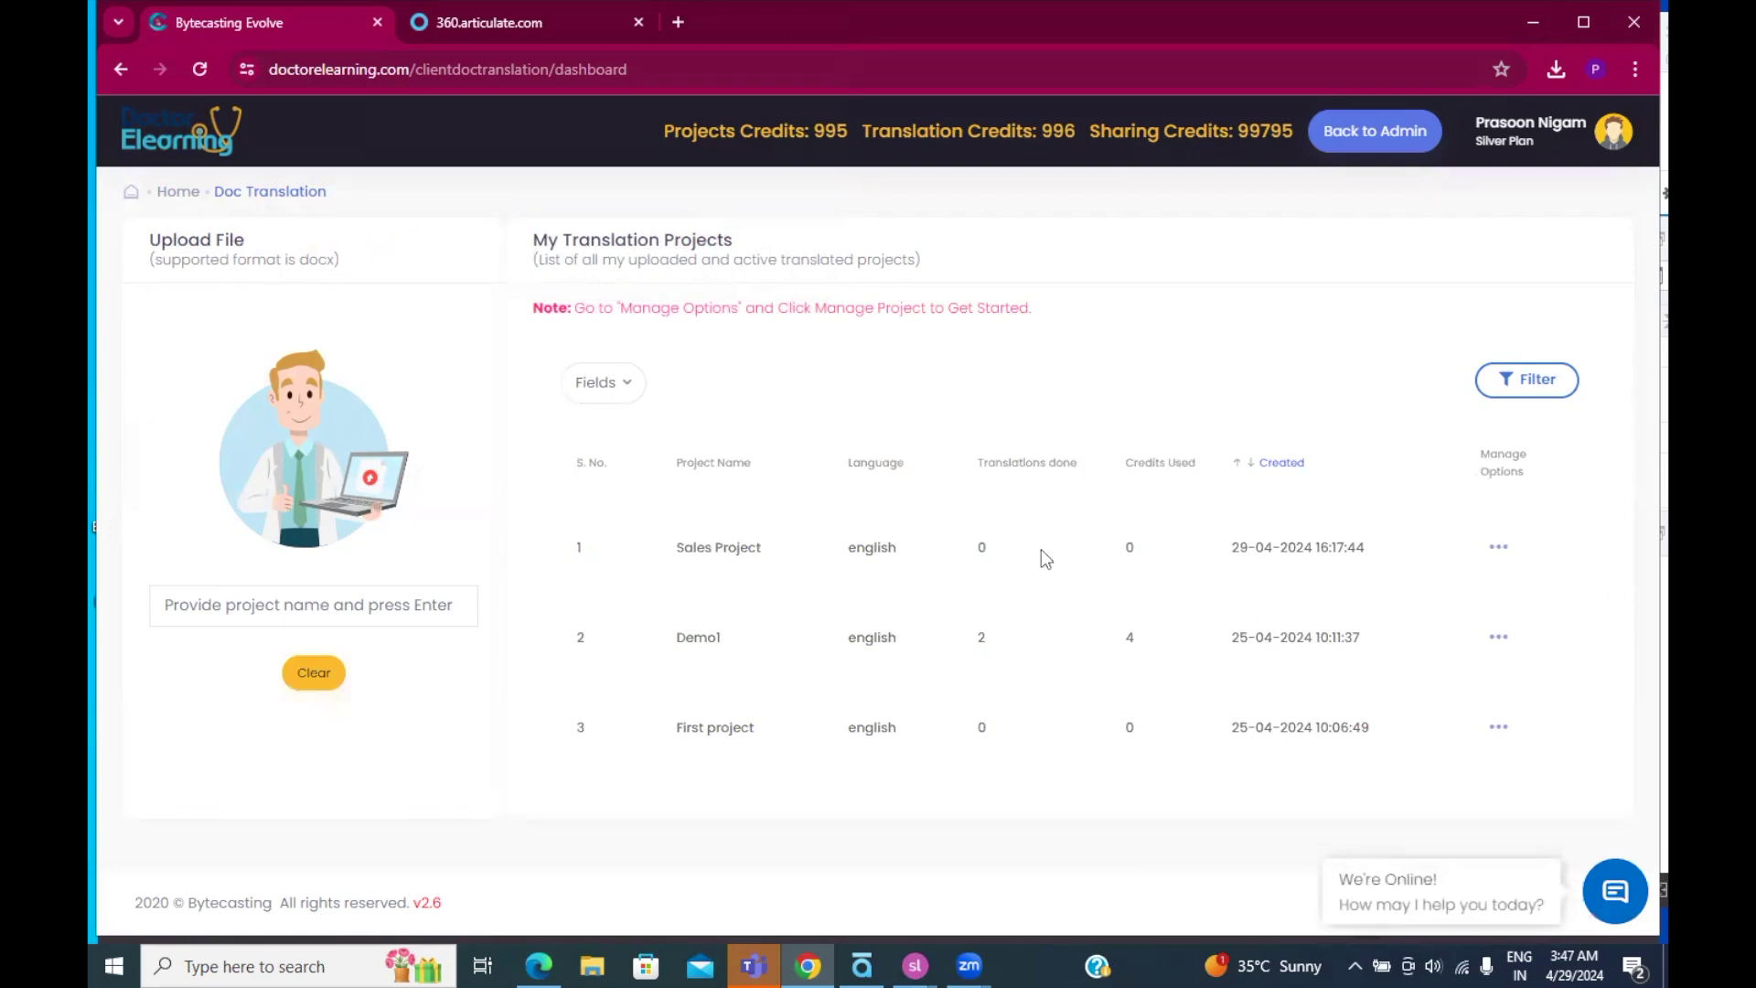
{"action": "left_click", "coordinate": [1498, 547]}
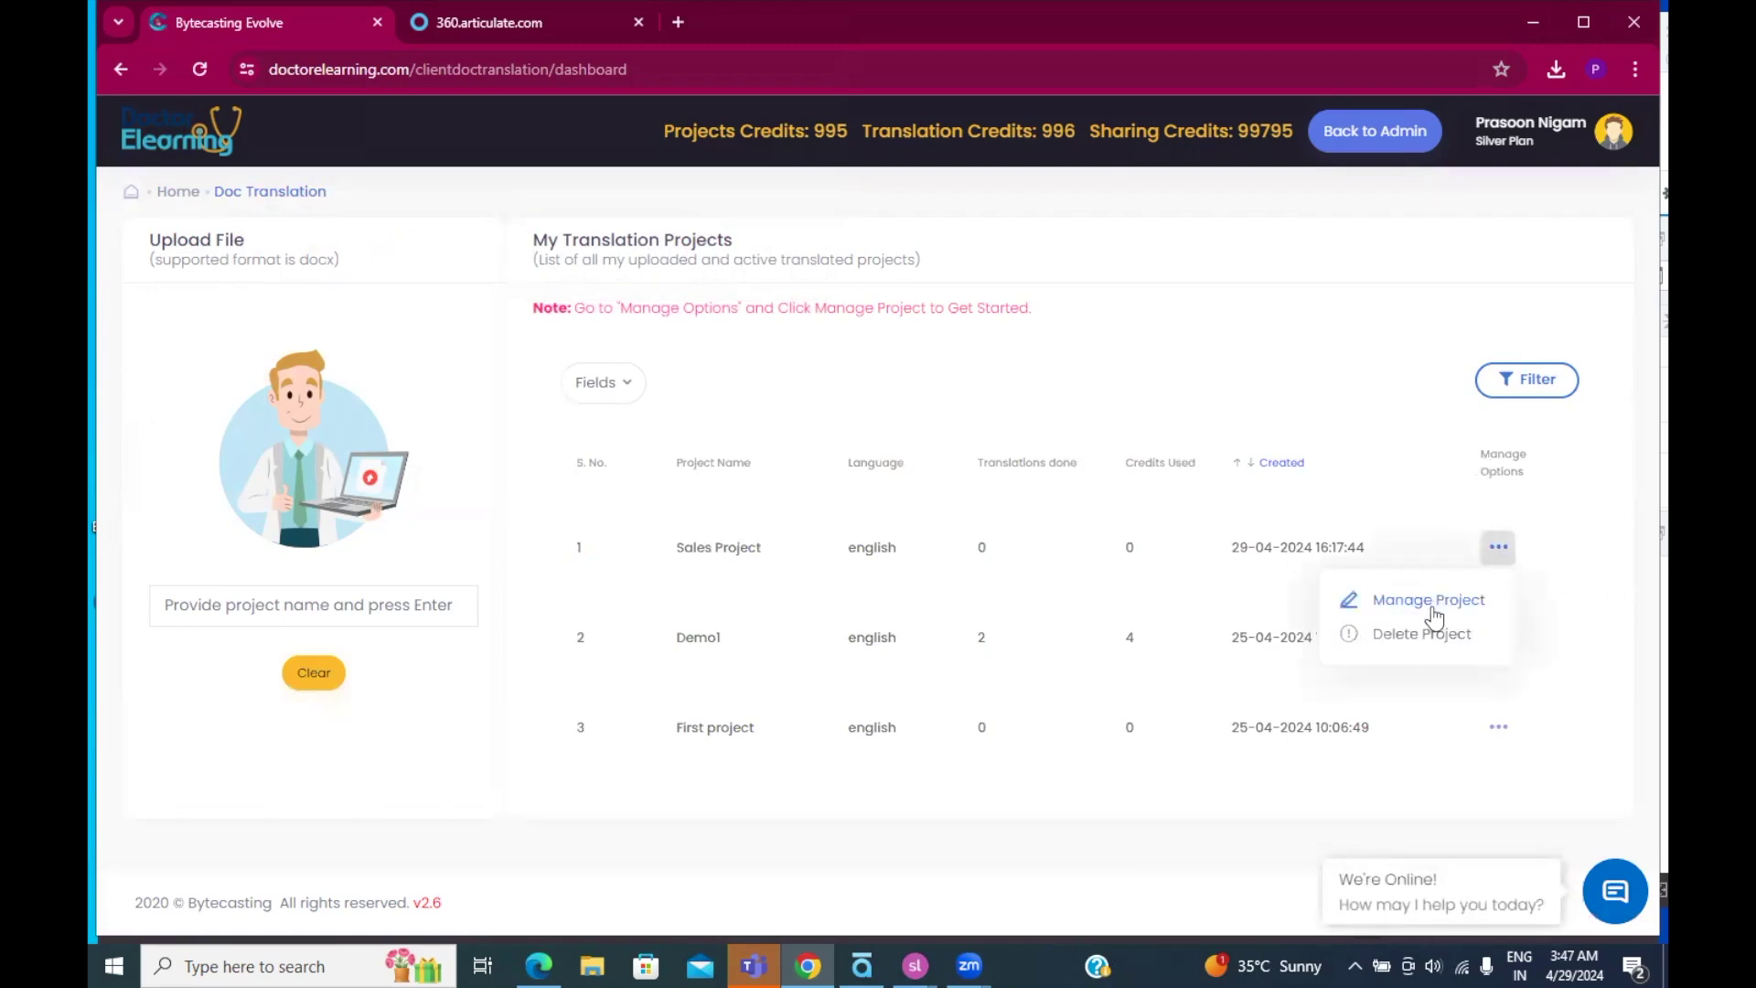
Step: Open Sales Project's management page, start a translation and pick Spanish as target language
{"action": "left_click", "coordinate": [1432, 602]}
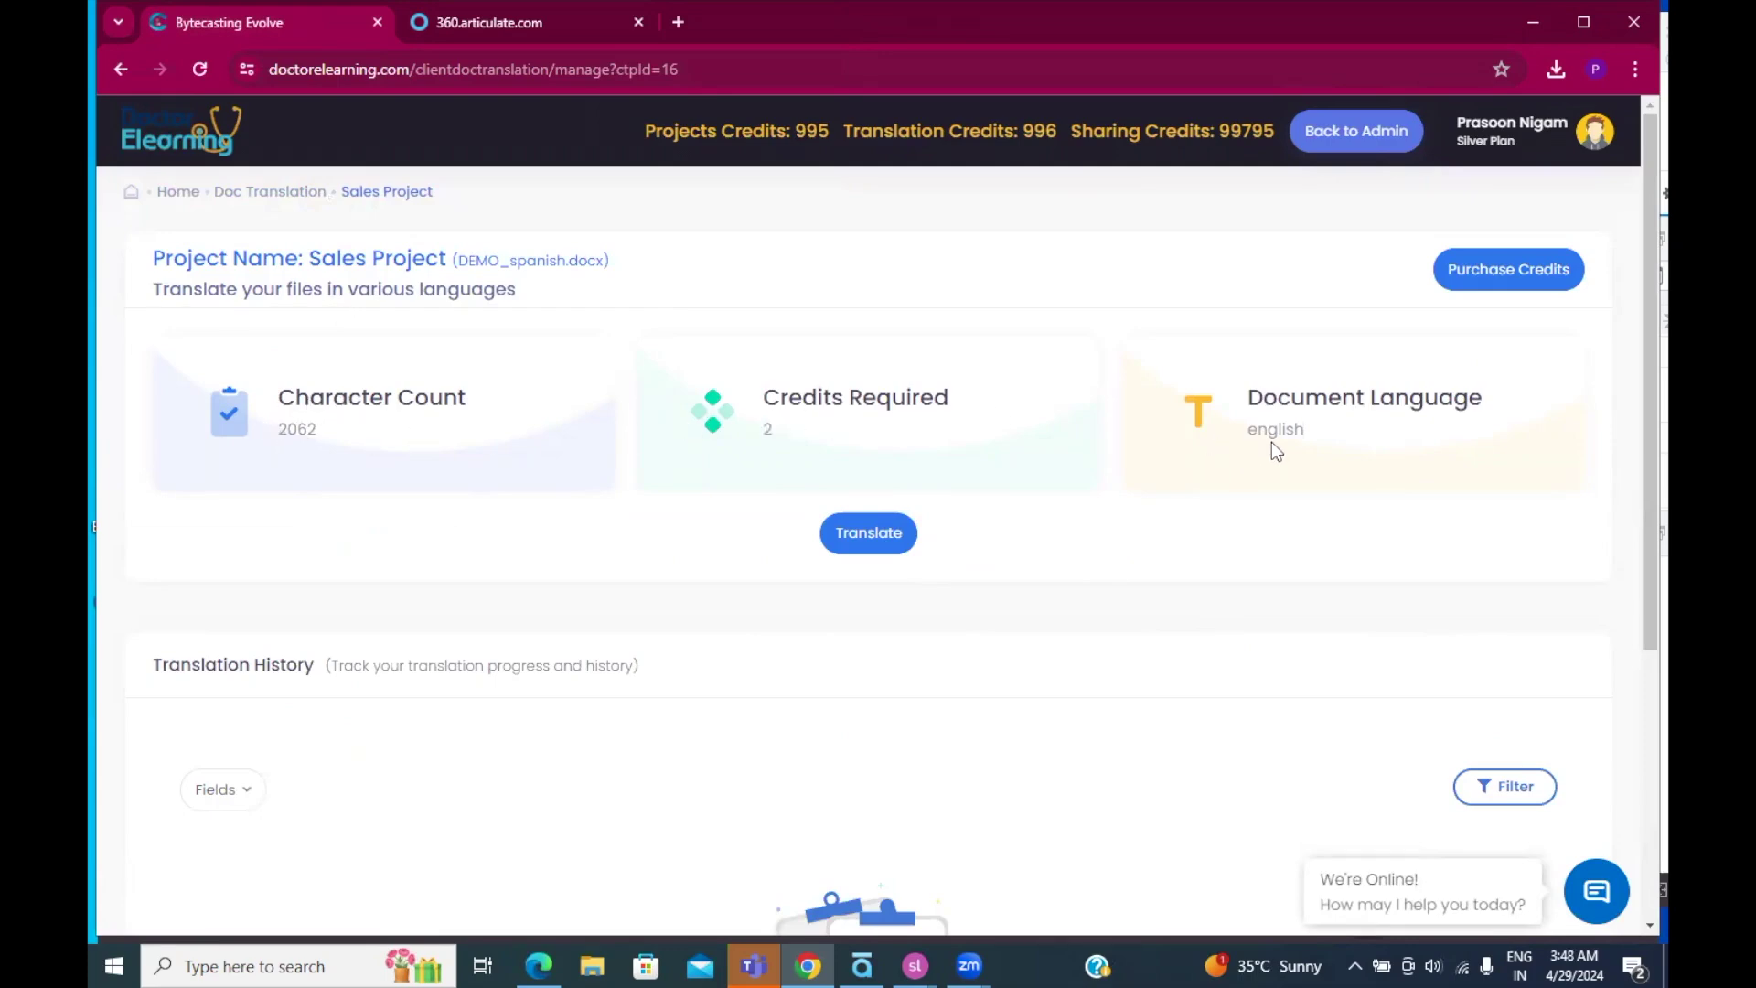
{"action": "left_click", "coordinate": [869, 540]}
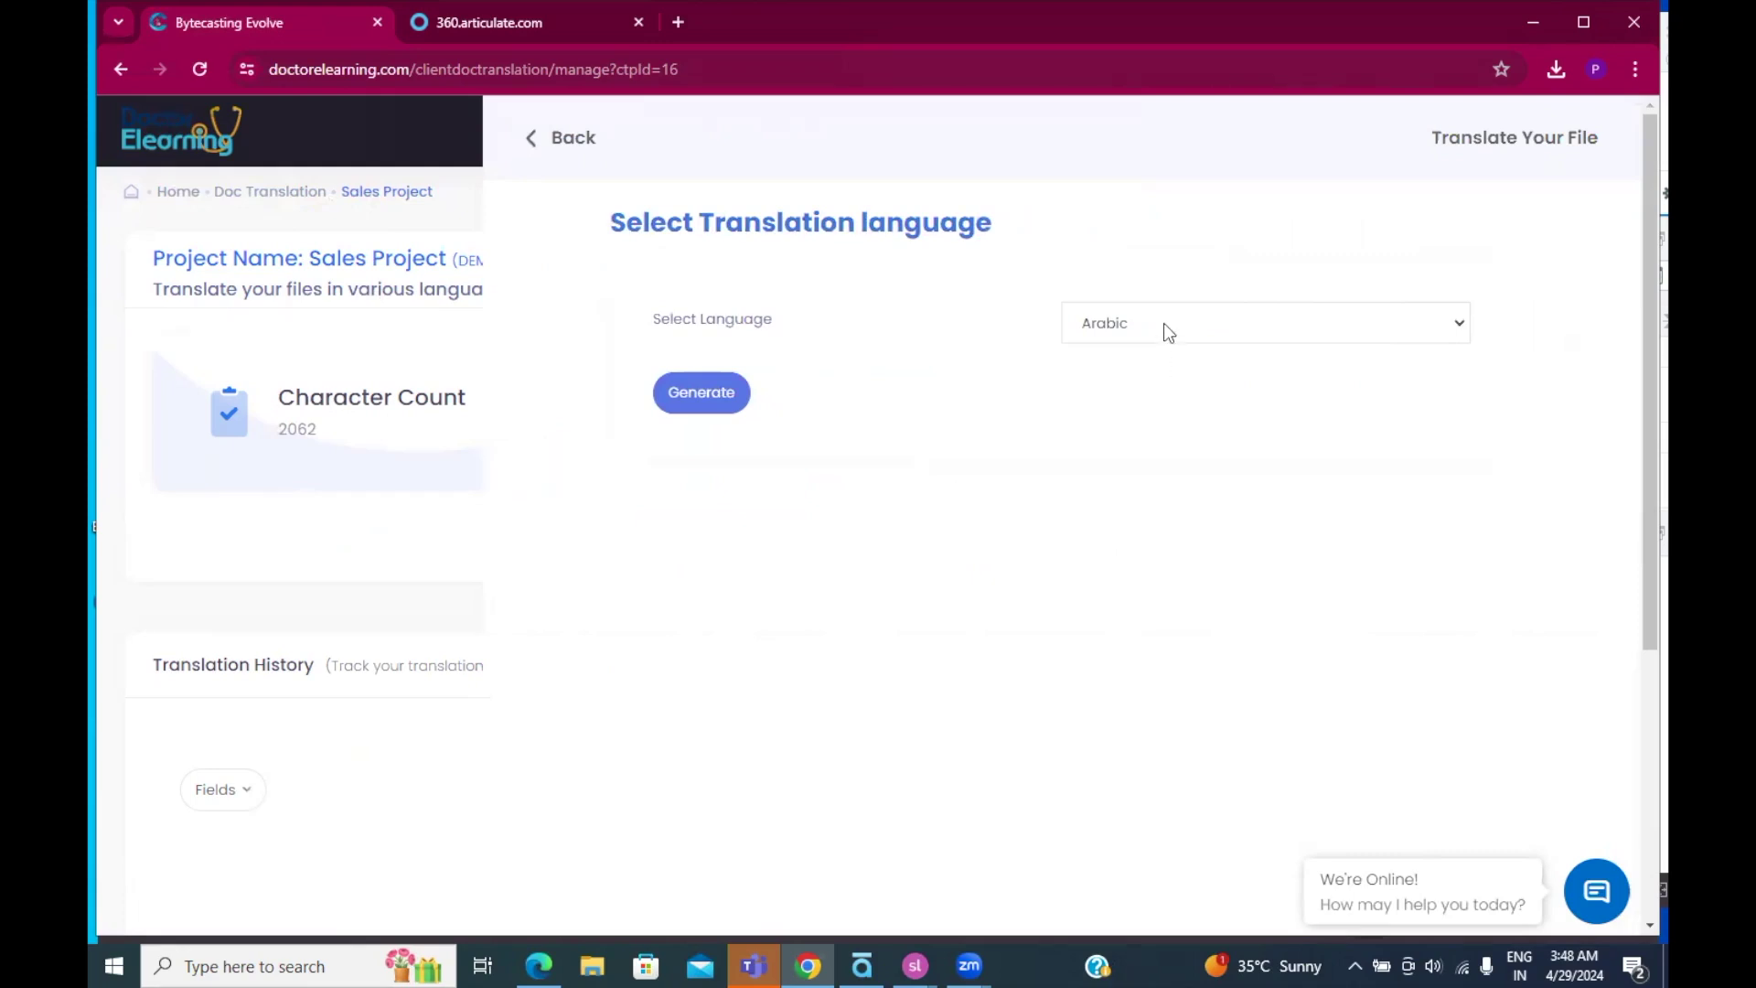
{"action": "left_click", "coordinate": [1164, 322]}
{"action": "scroll", "coordinate": [1134, 640], "scroll_direction": "down", "scroll_amount": 8}
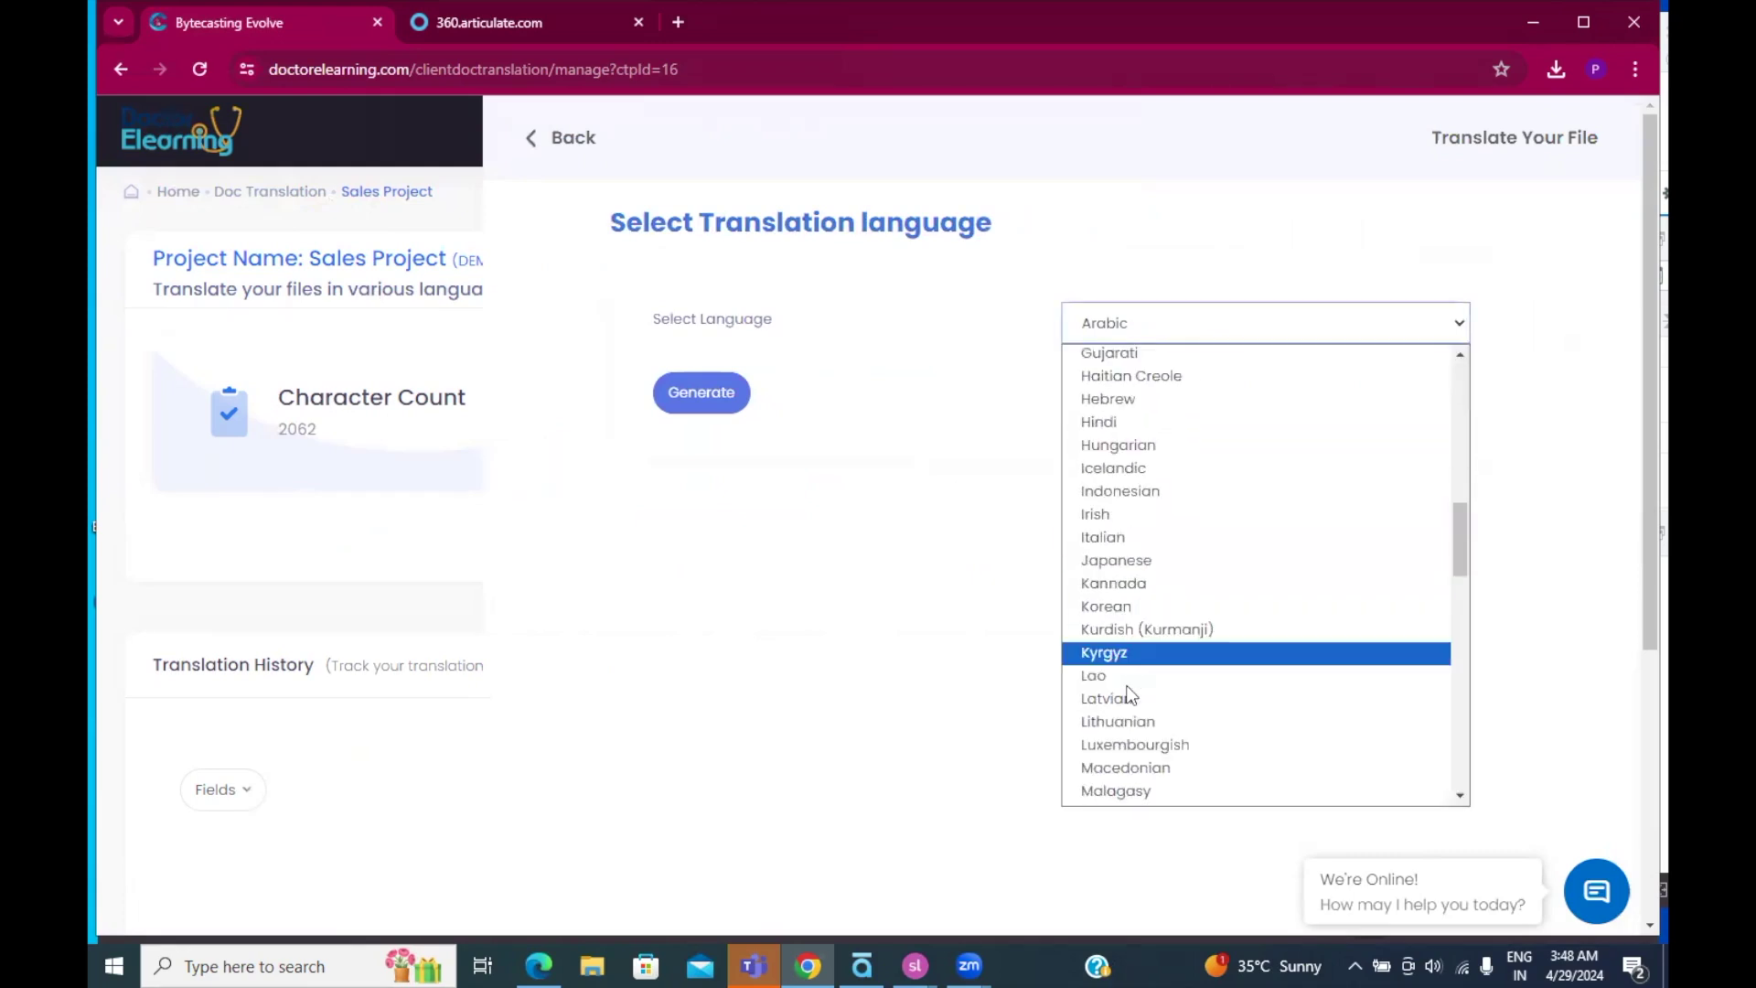
{"action": "scroll", "coordinate": [1131, 695], "scroll_direction": "down", "scroll_amount": 5}
{"action": "scroll", "coordinate": [1143, 681], "scroll_direction": "down", "scroll_amount": 6}
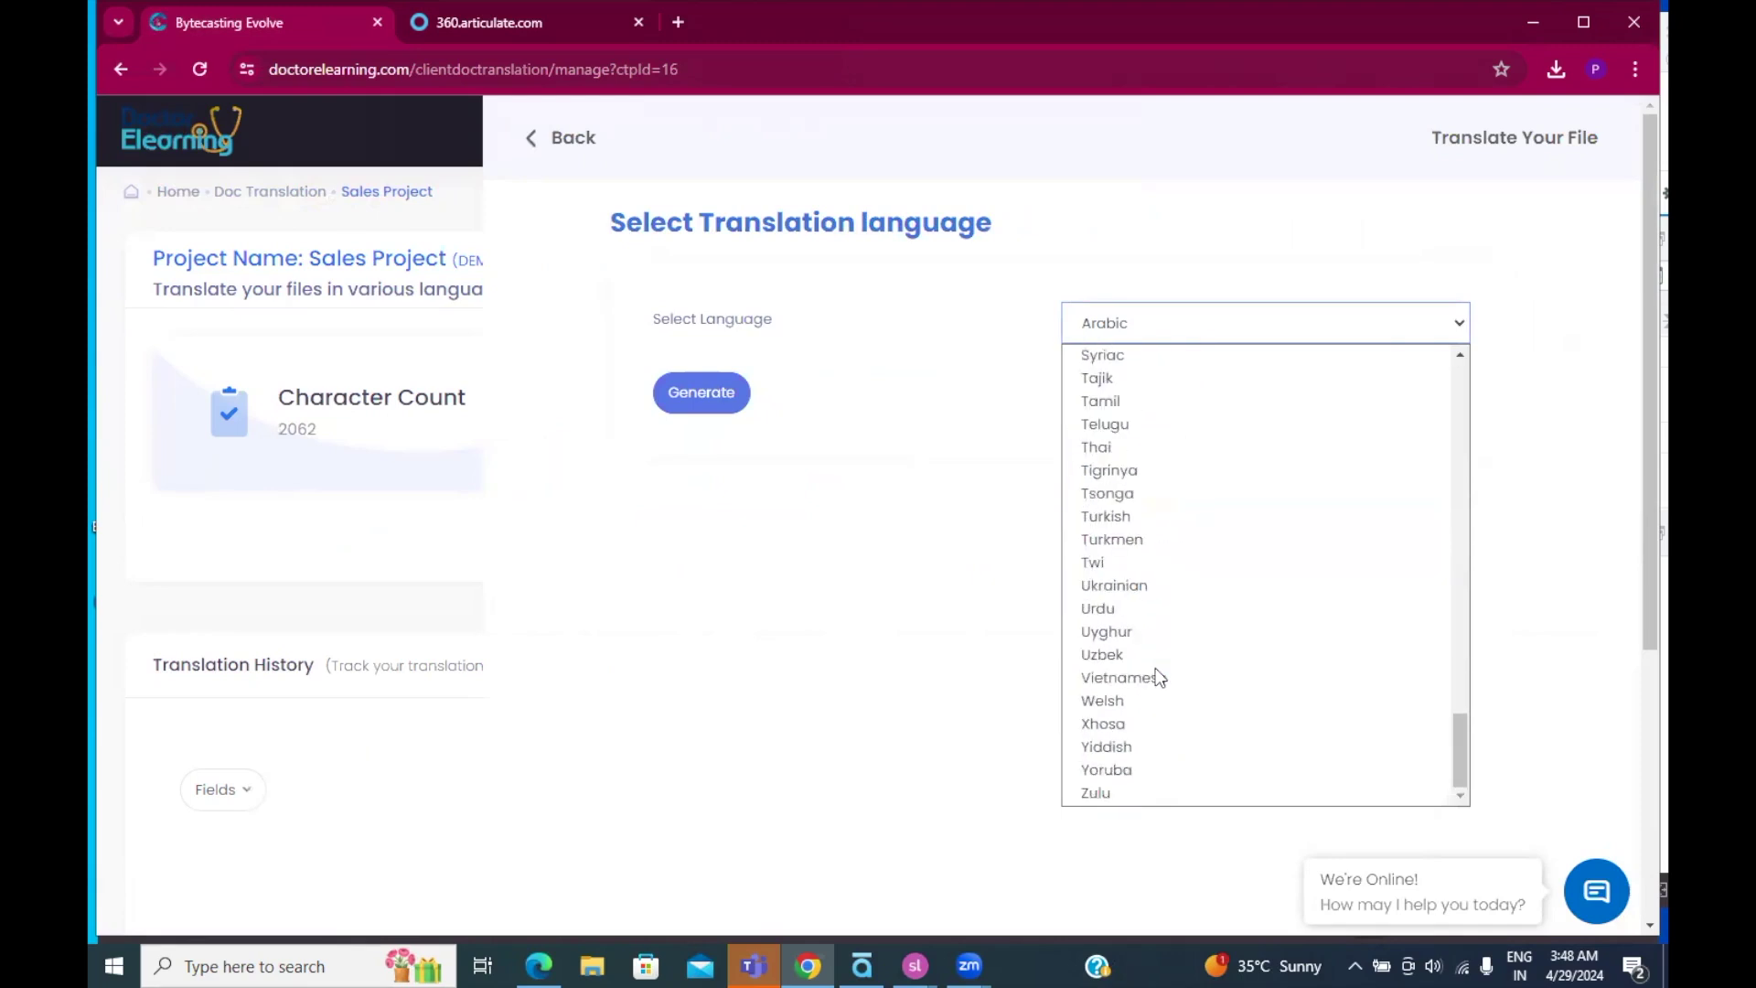
{"action": "scroll", "coordinate": [1155, 668], "scroll_direction": "up", "scroll_amount": 9}
{"action": "scroll", "coordinate": [1156, 674], "scroll_direction": "down", "scroll_amount": 3}
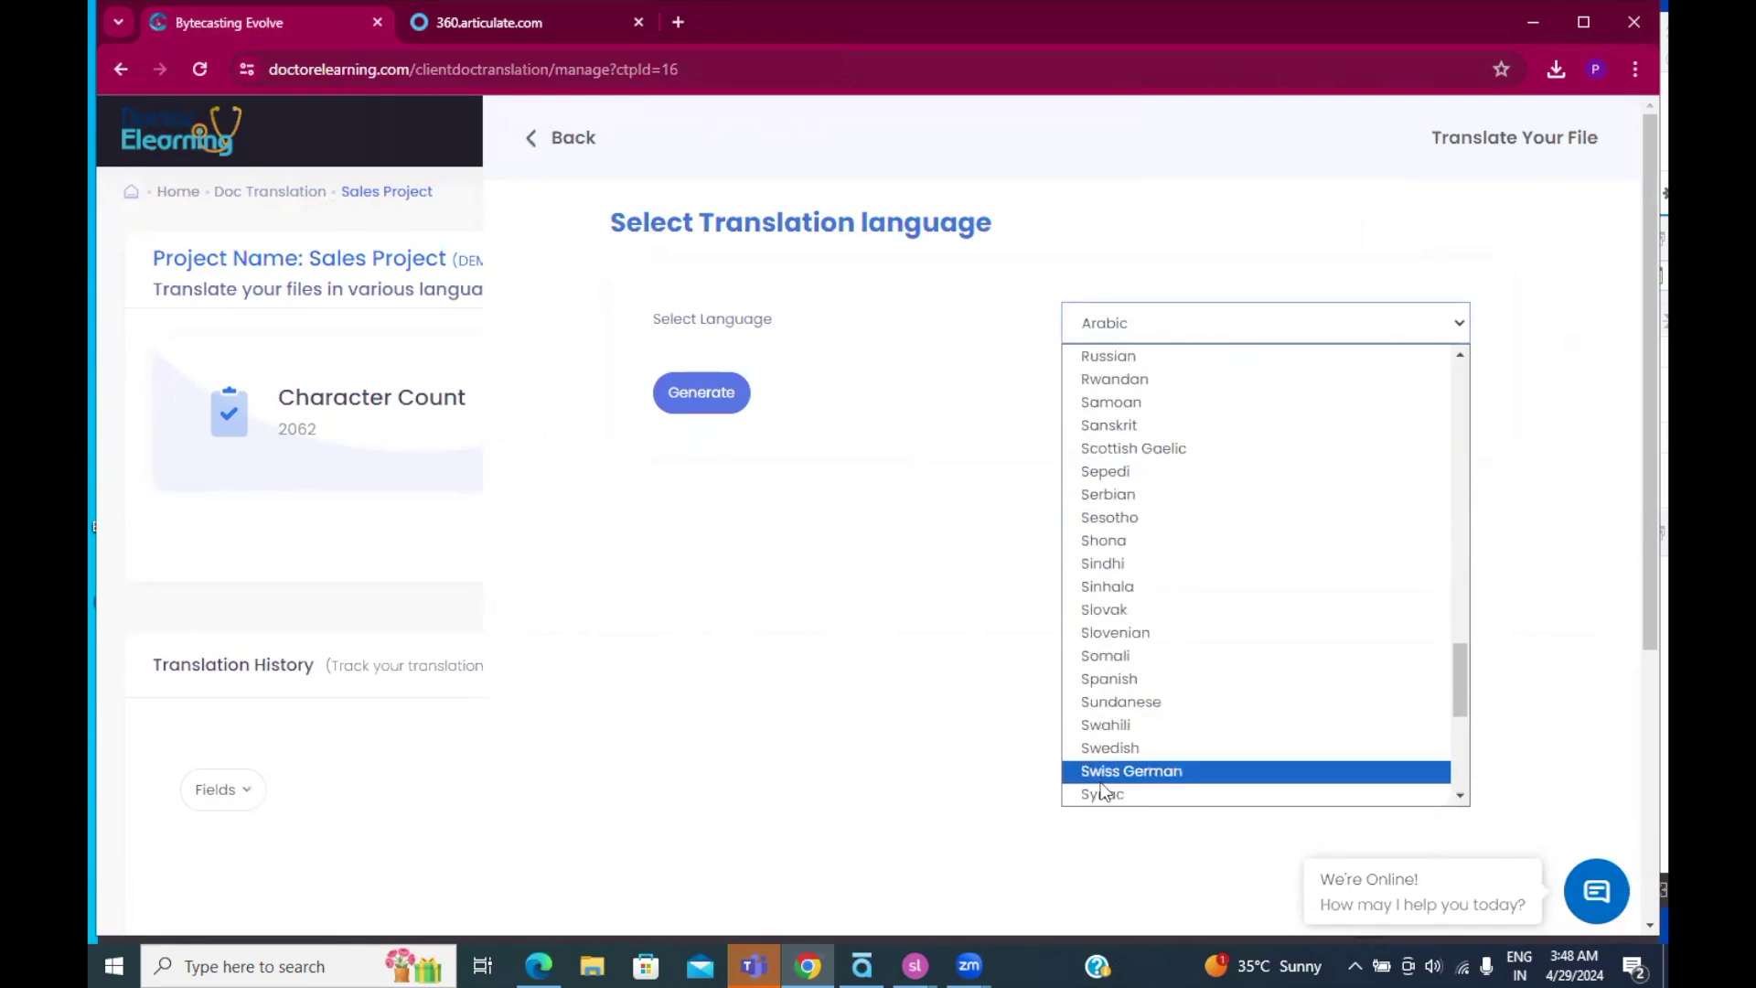
{"action": "scroll", "coordinate": [1102, 788], "scroll_direction": "down", "scroll_amount": 3}
{"action": "scroll", "coordinate": [1105, 785], "scroll_direction": "up", "scroll_amount": 3}
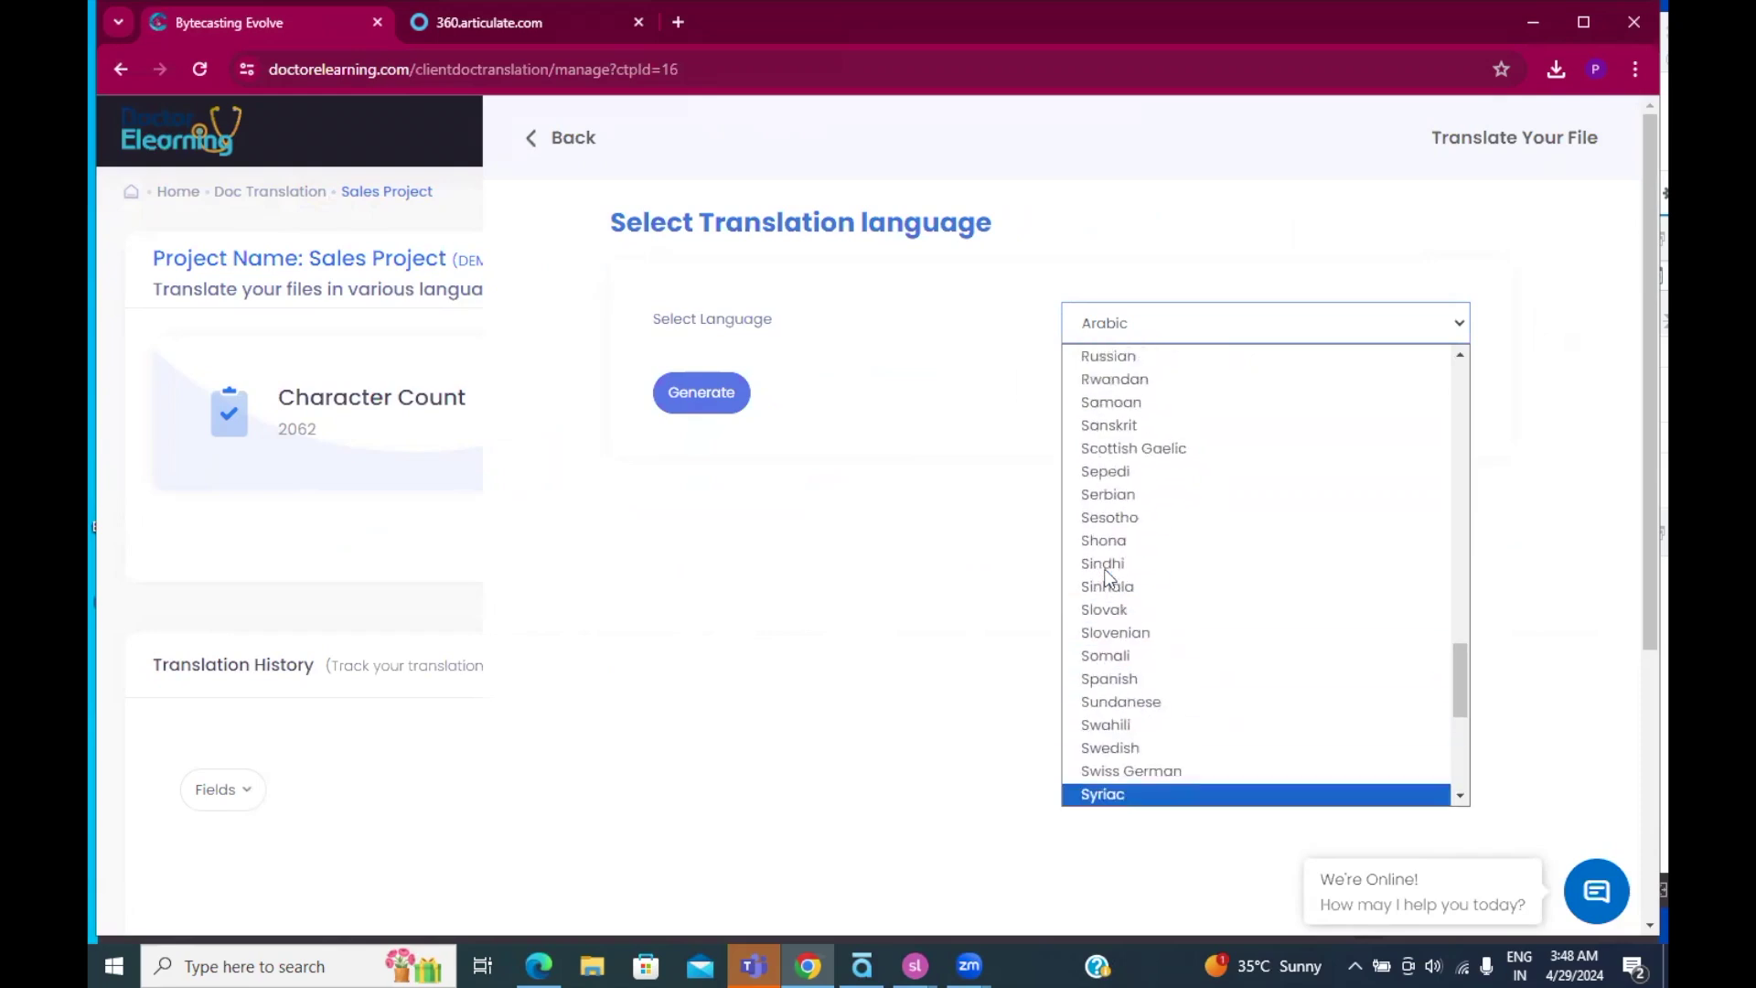
{"action": "left_click", "coordinate": [1107, 682]}
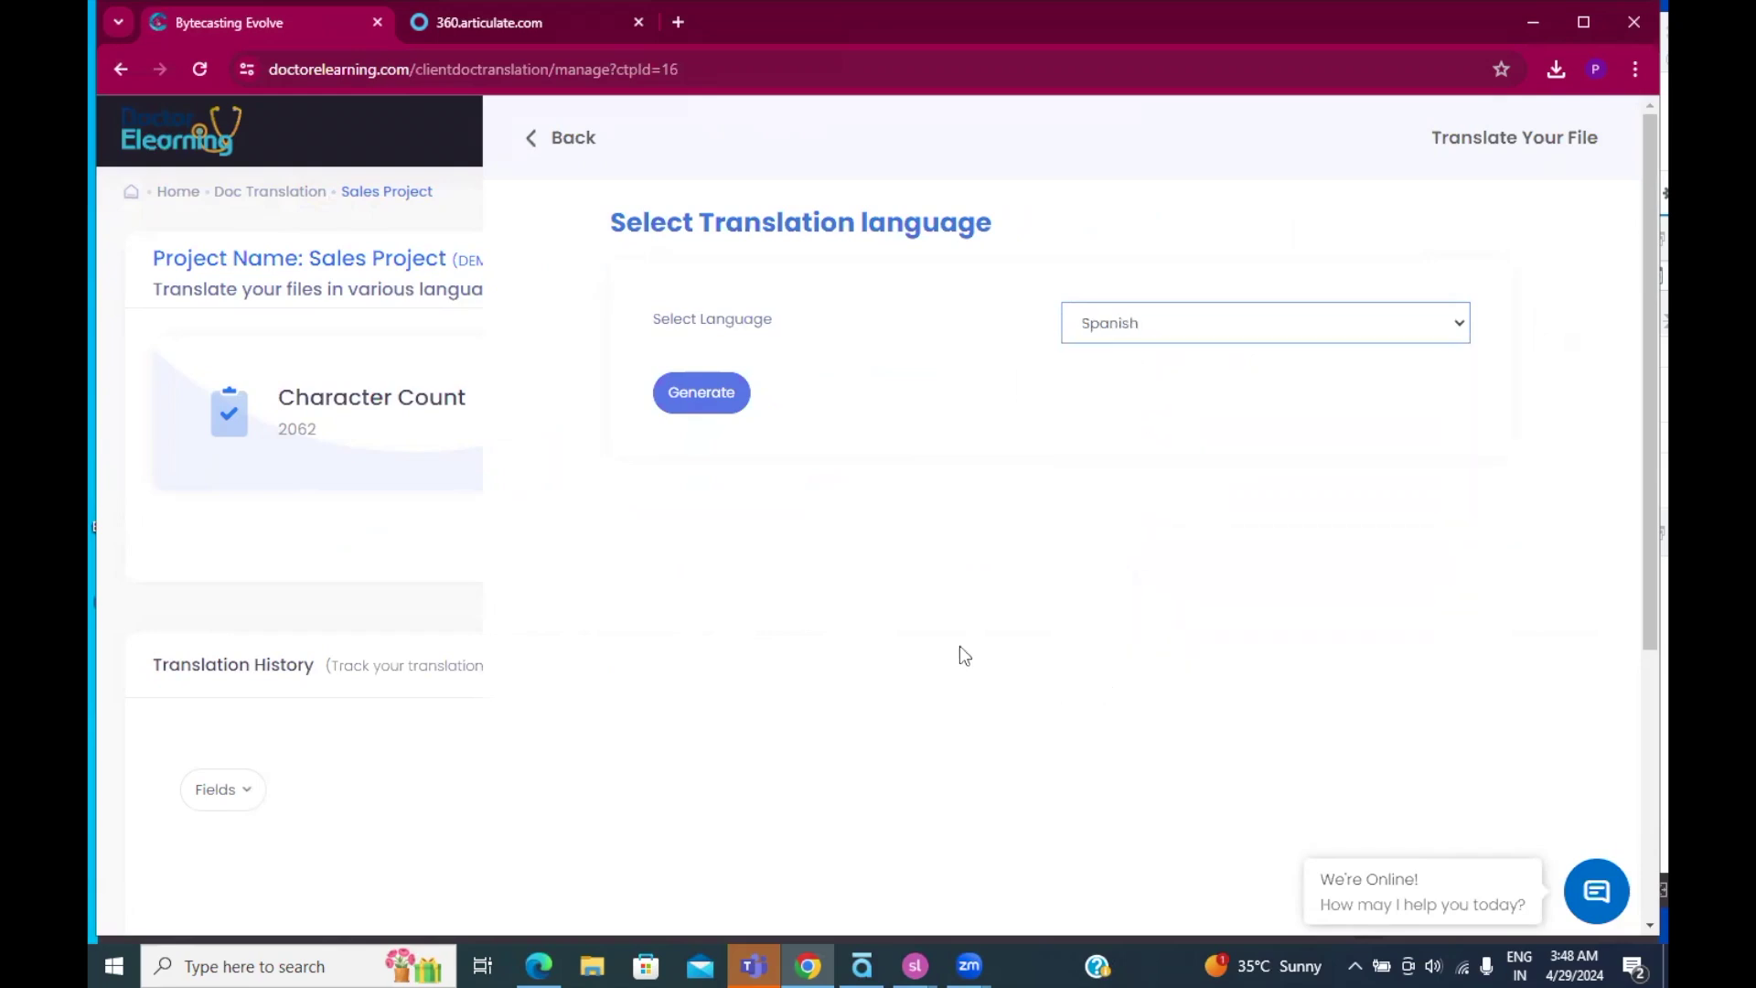
Step: Generate the Spanish translation, then download and open es_DEMO_spanish.docx
{"action": "left_click", "coordinate": [689, 387]}
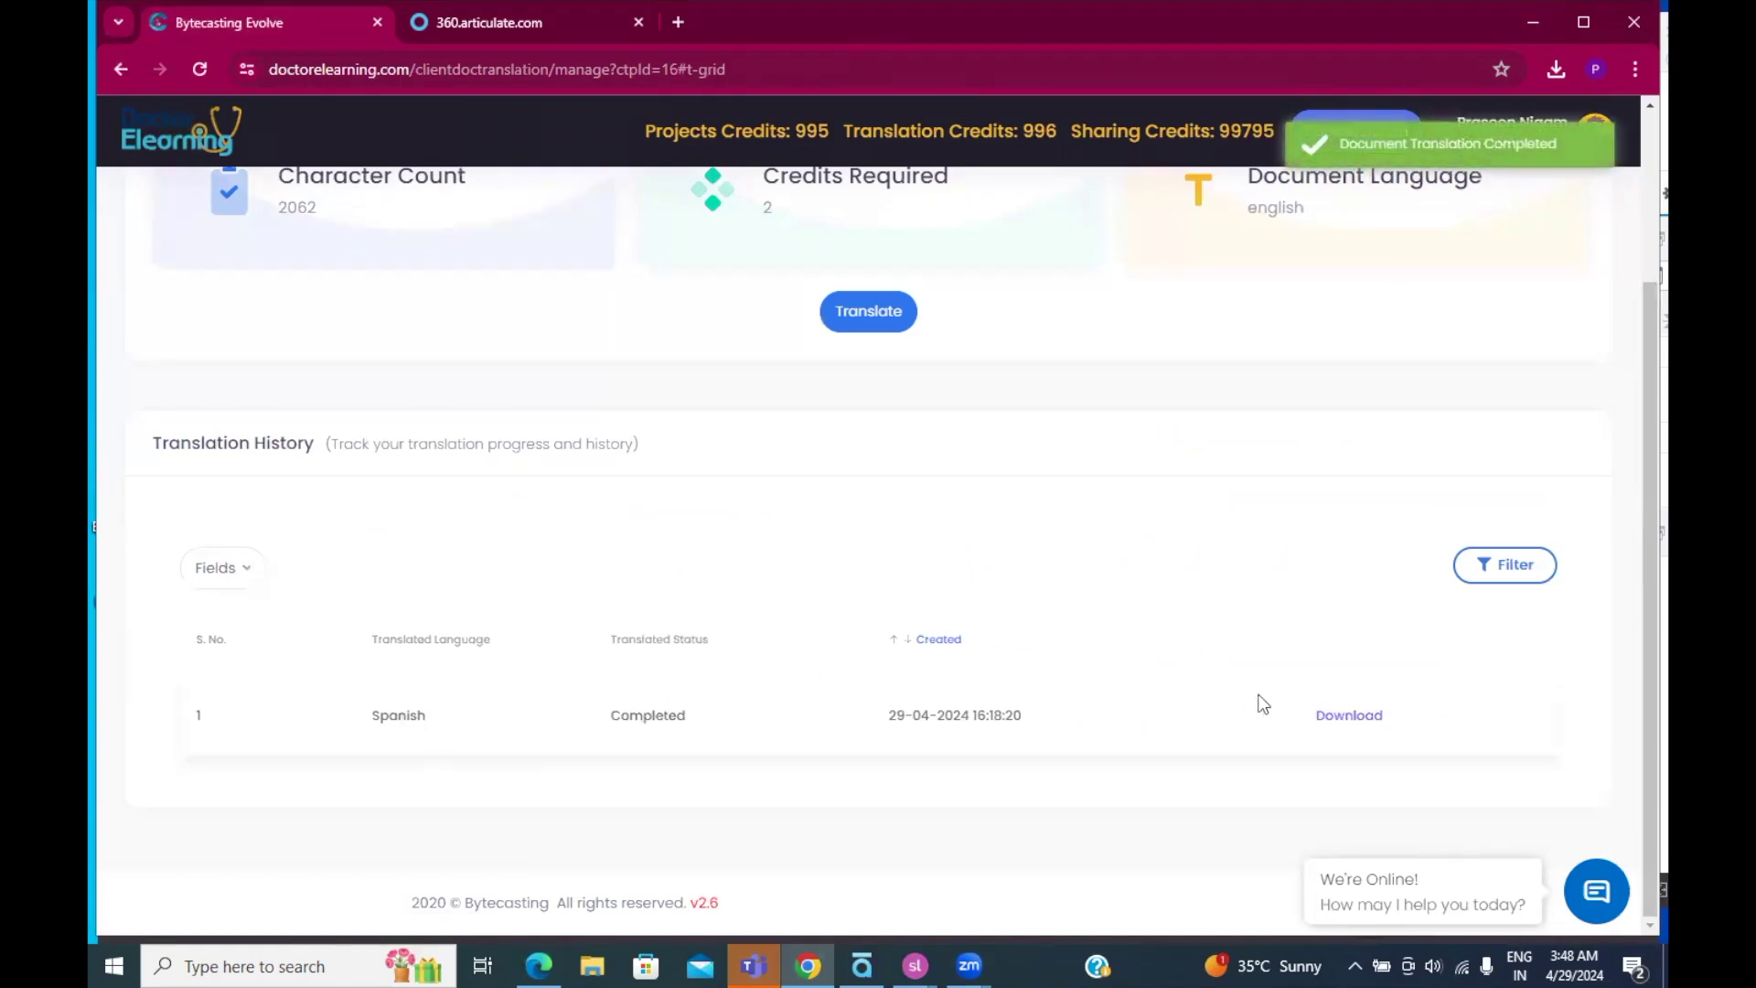
{"action": "left_click", "coordinate": [1352, 719]}
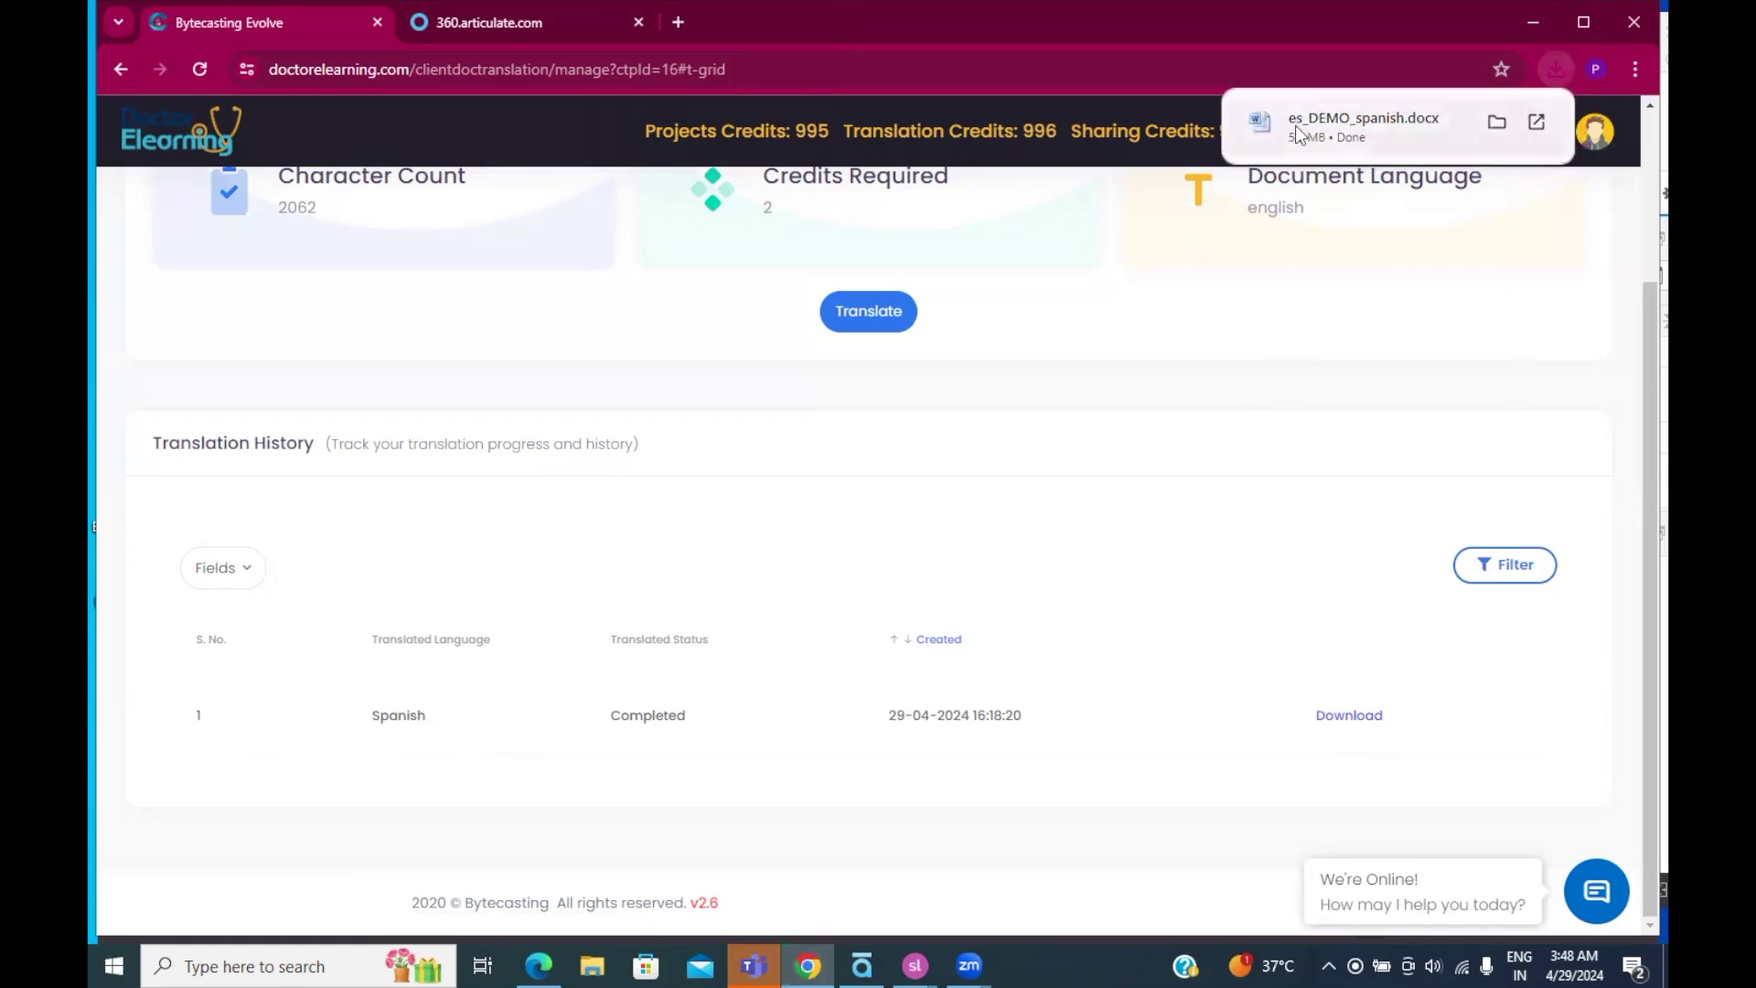
{"action": "left_click", "coordinate": [1324, 137]}
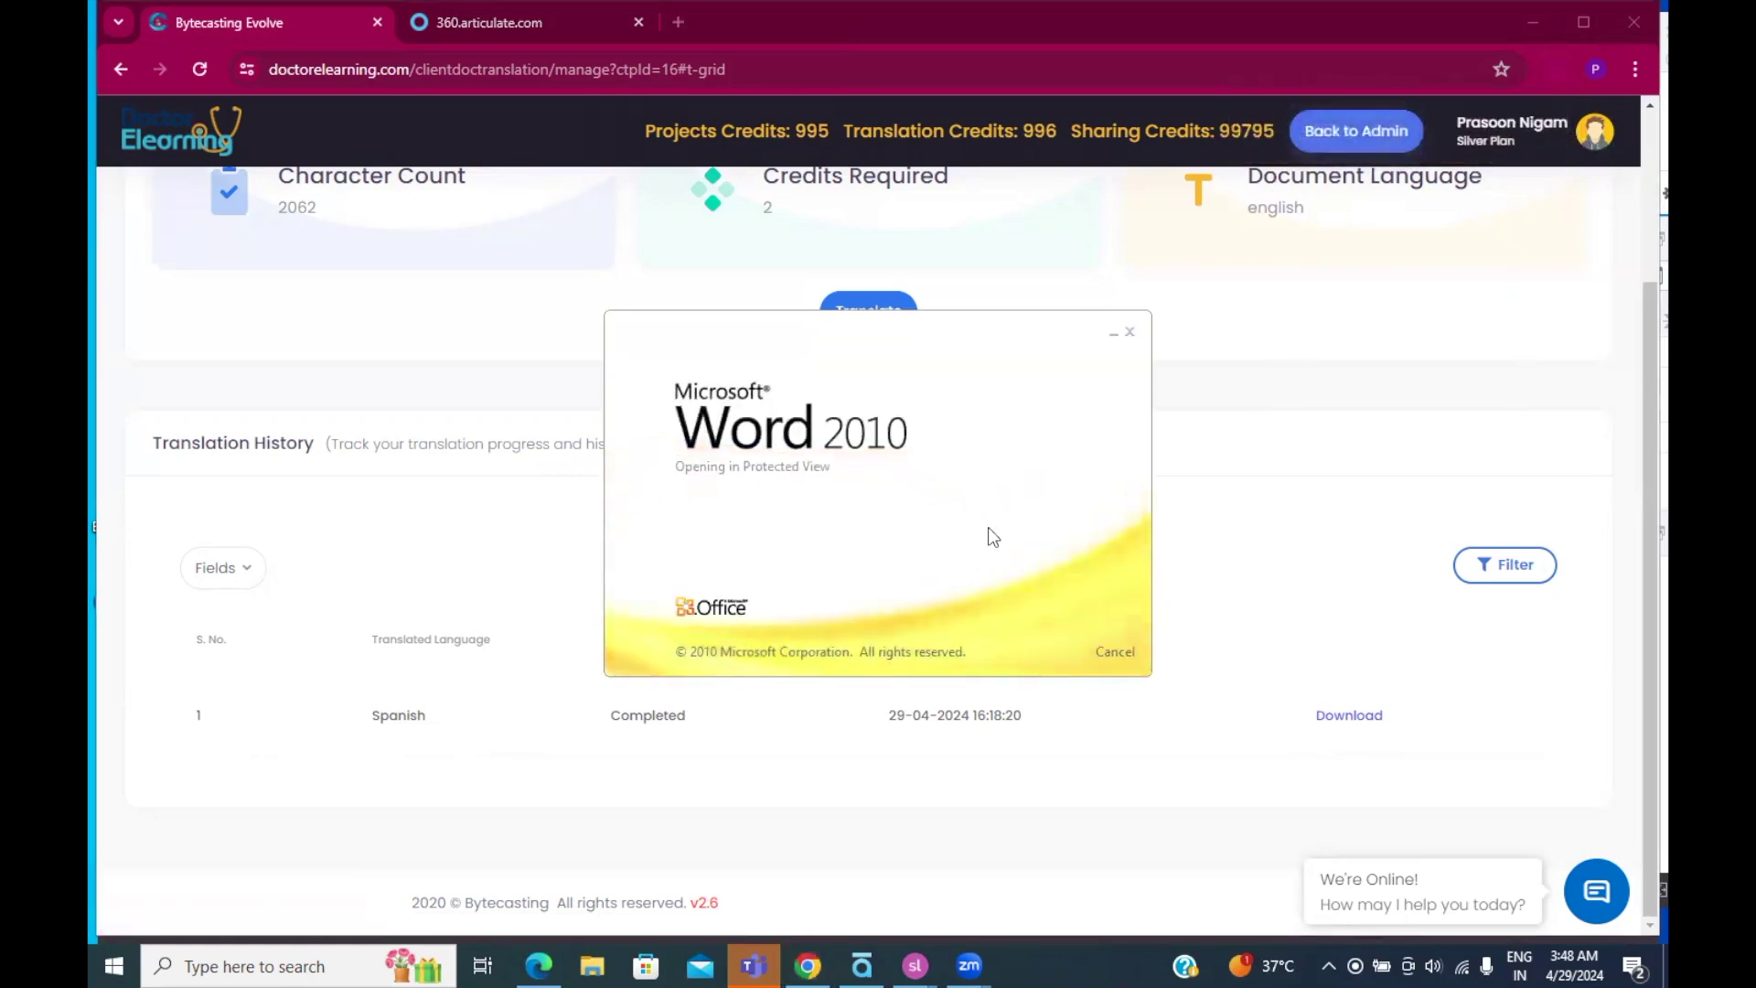
Step: Review the Spanish translations such as 'Gracias' and 'SALIDA', then close Word
{"action": "scroll", "coordinate": [1067, 541], "scroll_direction": "down", "scroll_amount": 5}
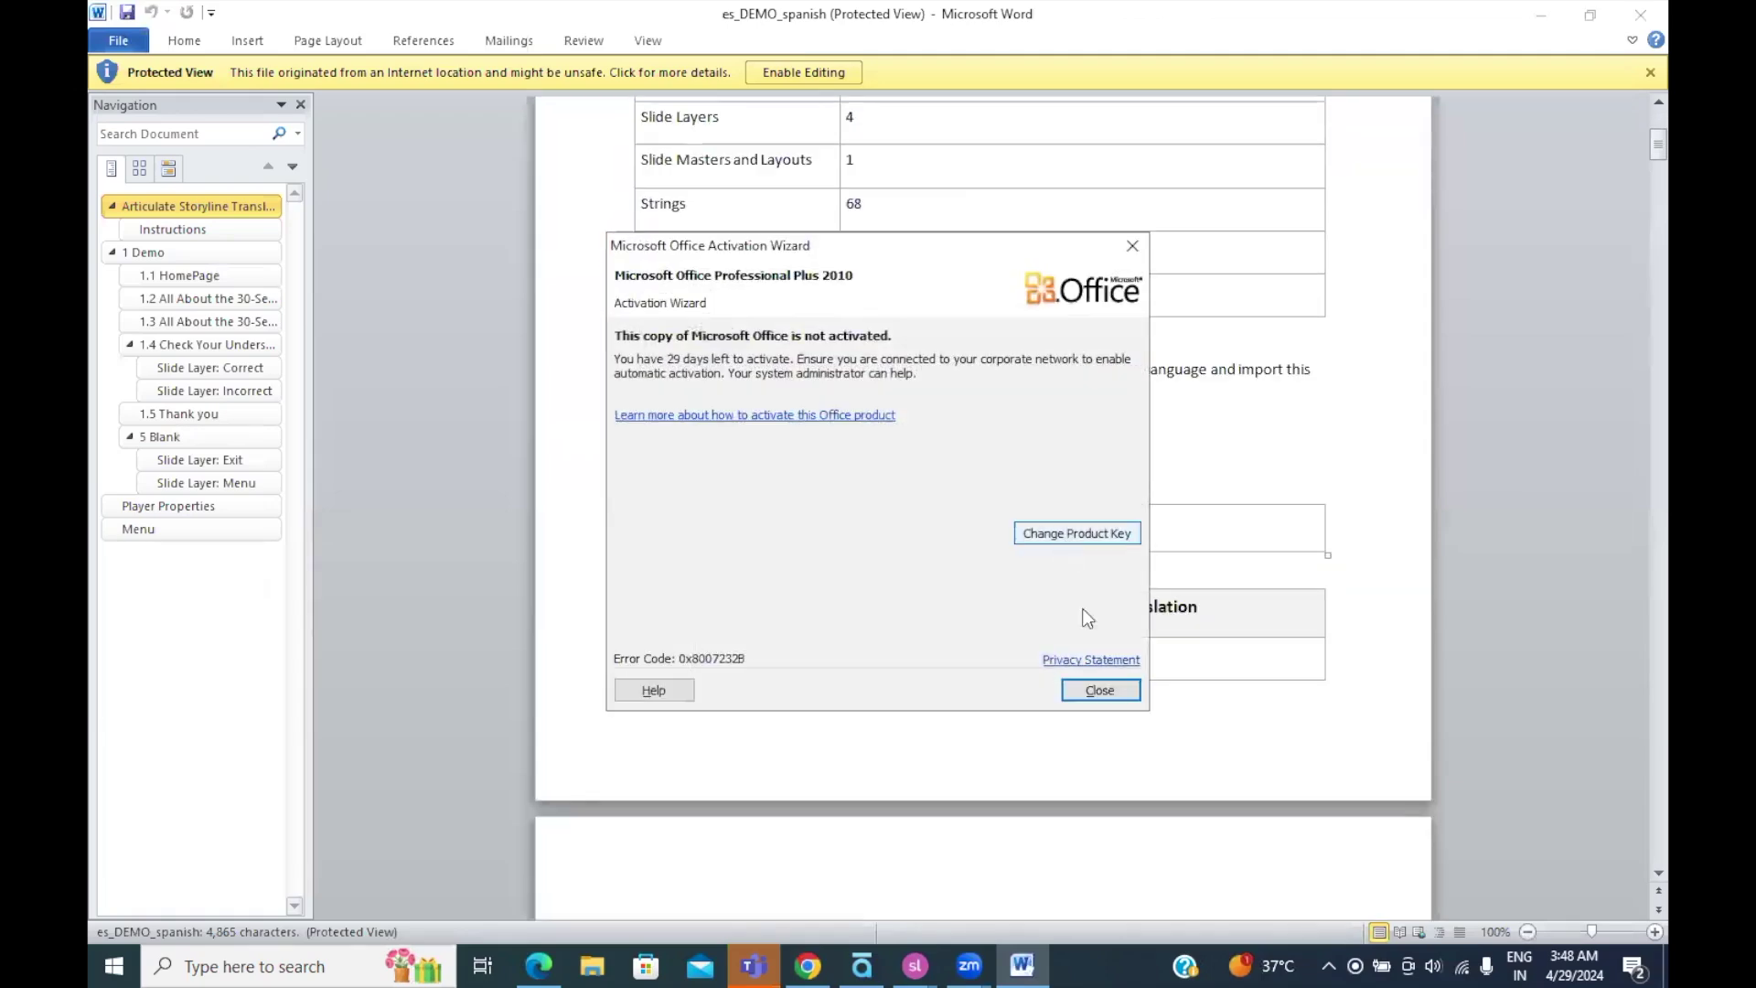
{"action": "left_click", "coordinate": [1088, 697]}
{"action": "scroll", "coordinate": [1097, 711], "scroll_direction": "down", "scroll_amount": 8}
{"action": "scroll", "coordinate": [1097, 710], "scroll_direction": "down", "scroll_amount": 20}
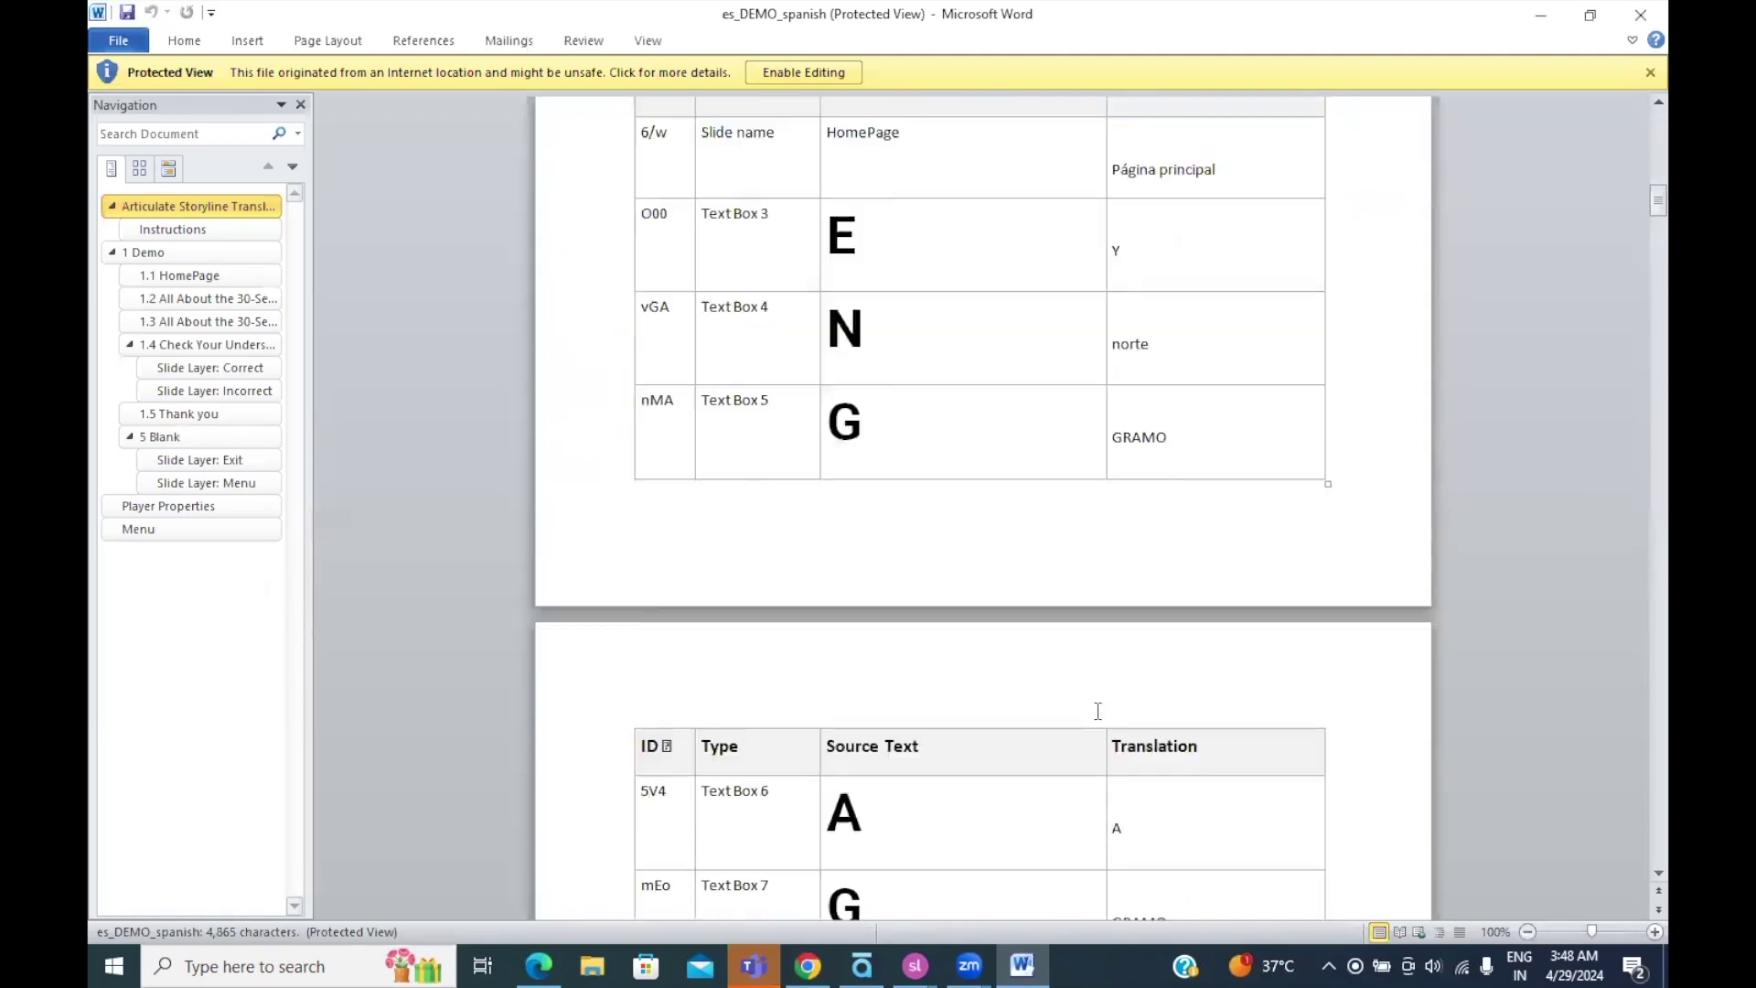
{"action": "scroll", "coordinate": [1097, 710], "scroll_direction": "down", "scroll_amount": 10}
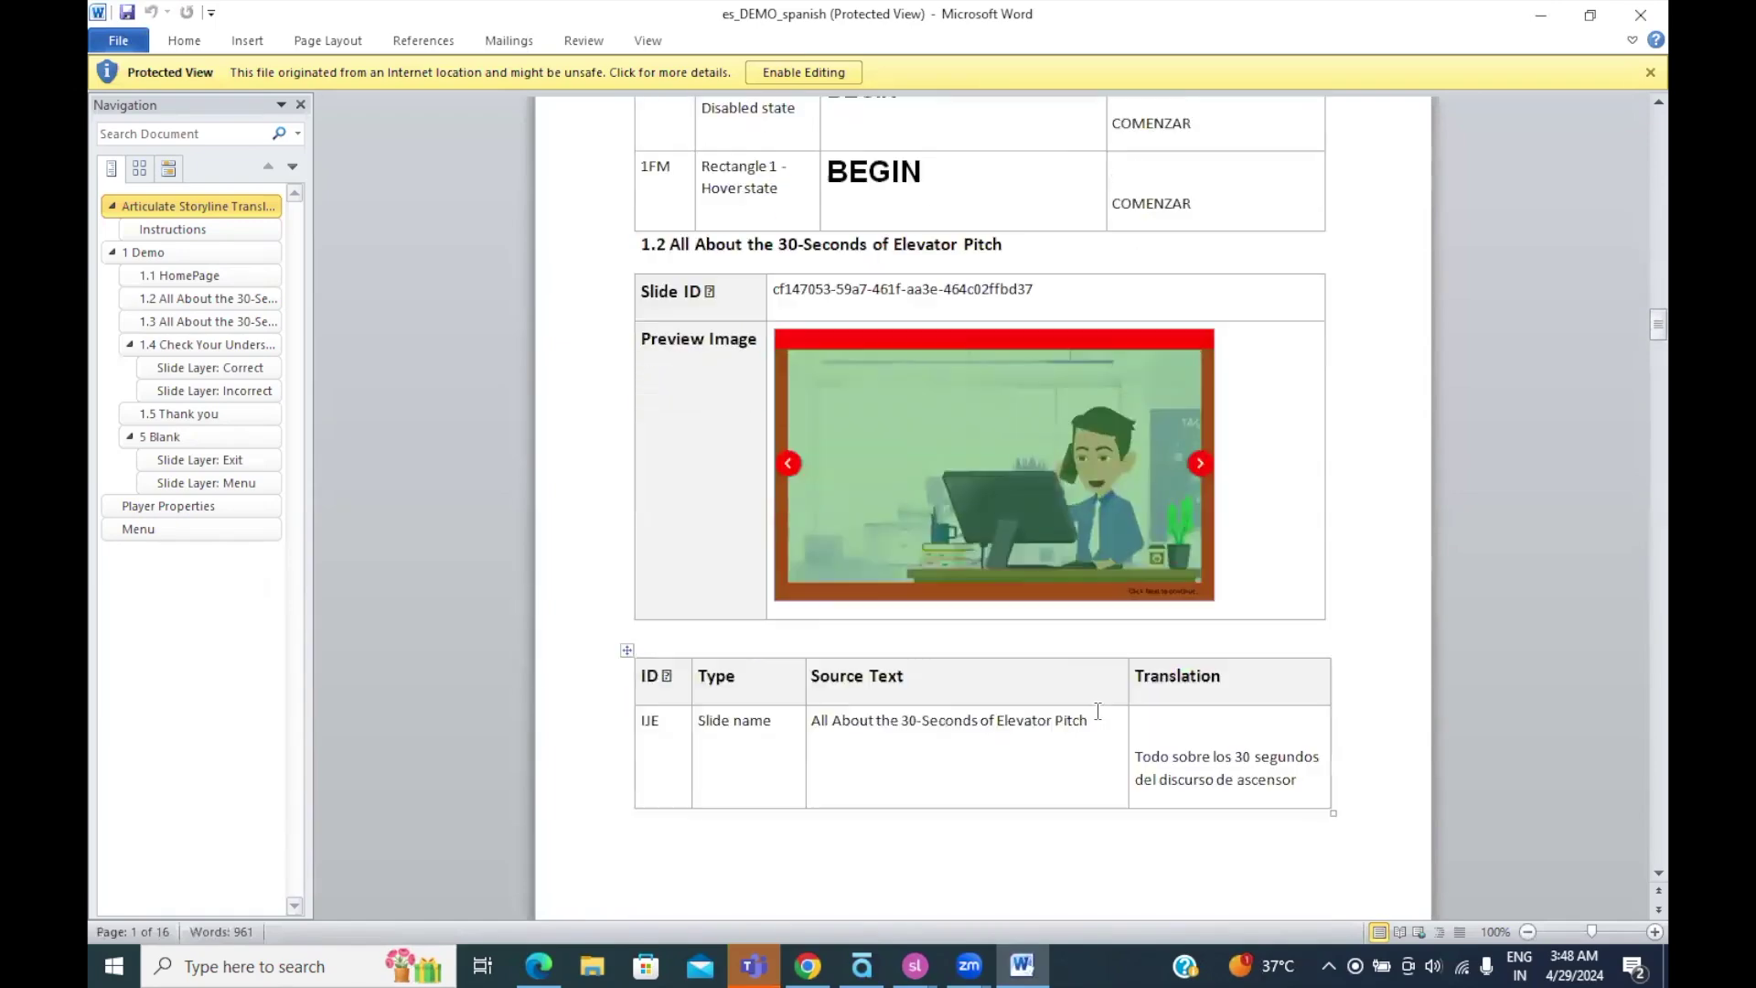
{"action": "scroll", "coordinate": [1250, 513], "scroll_direction": "down", "scroll_amount": 6}
{"action": "scroll", "coordinate": [1249, 513], "scroll_direction": "down", "scroll_amount": 18}
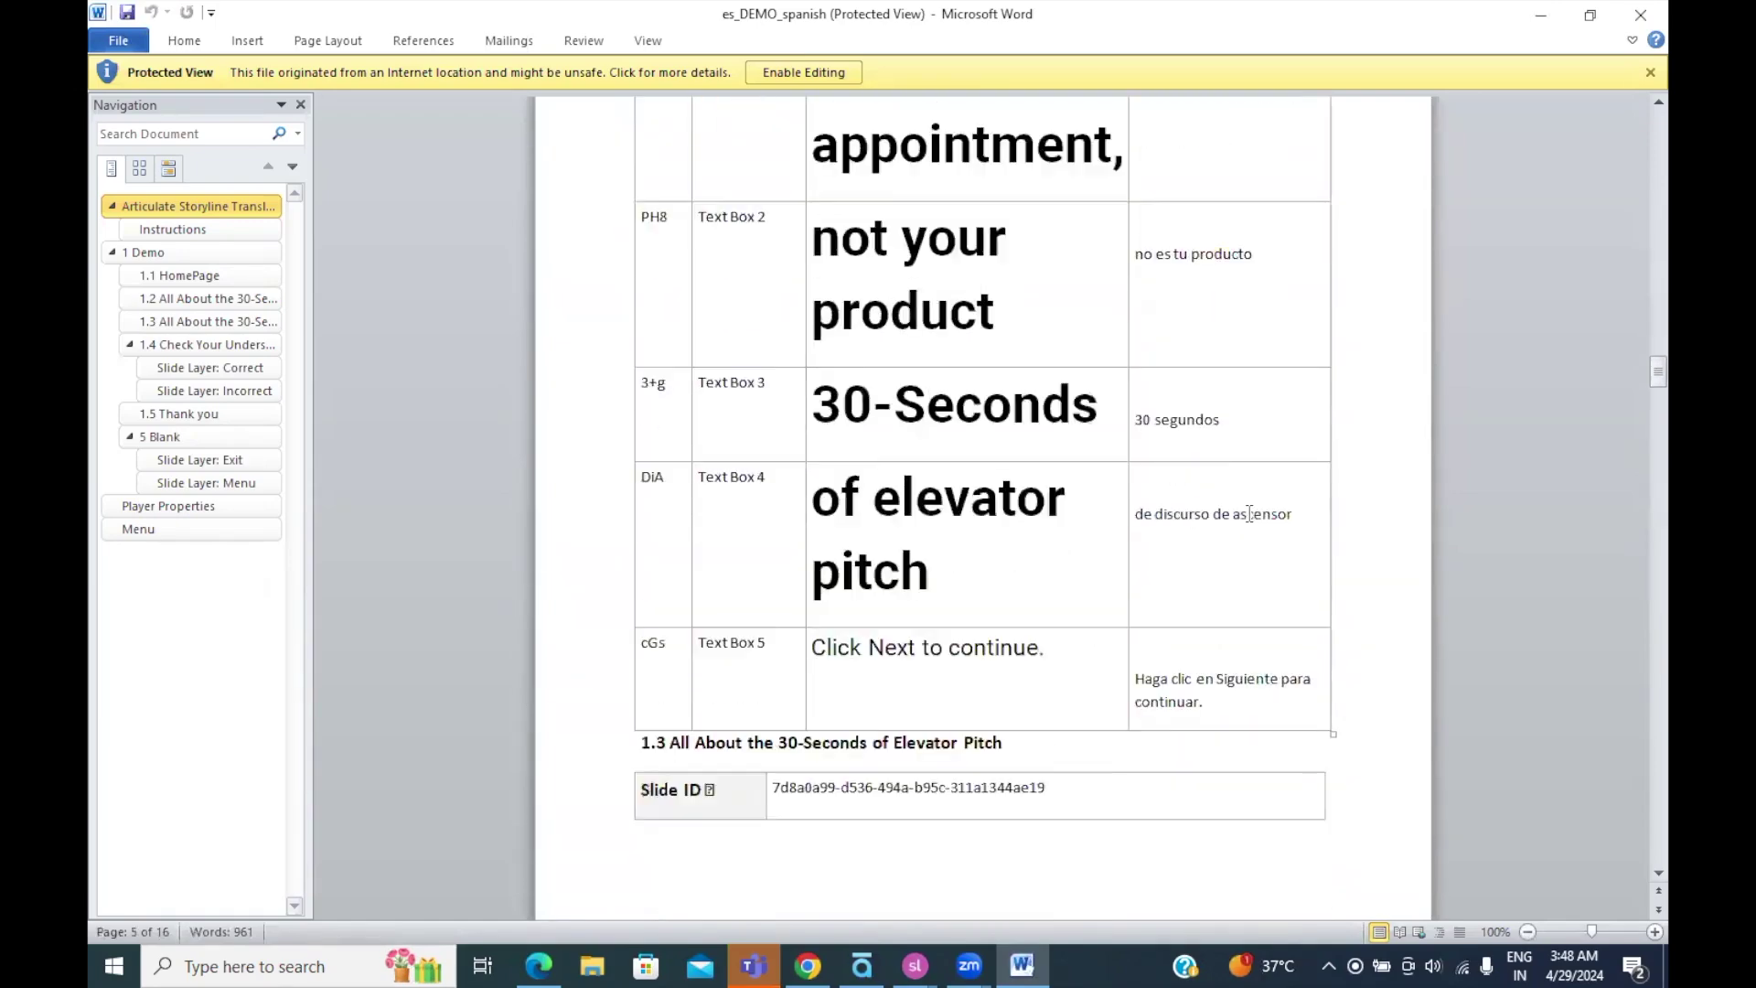
{"action": "scroll", "coordinate": [1188, 627], "scroll_direction": "down", "scroll_amount": 15}
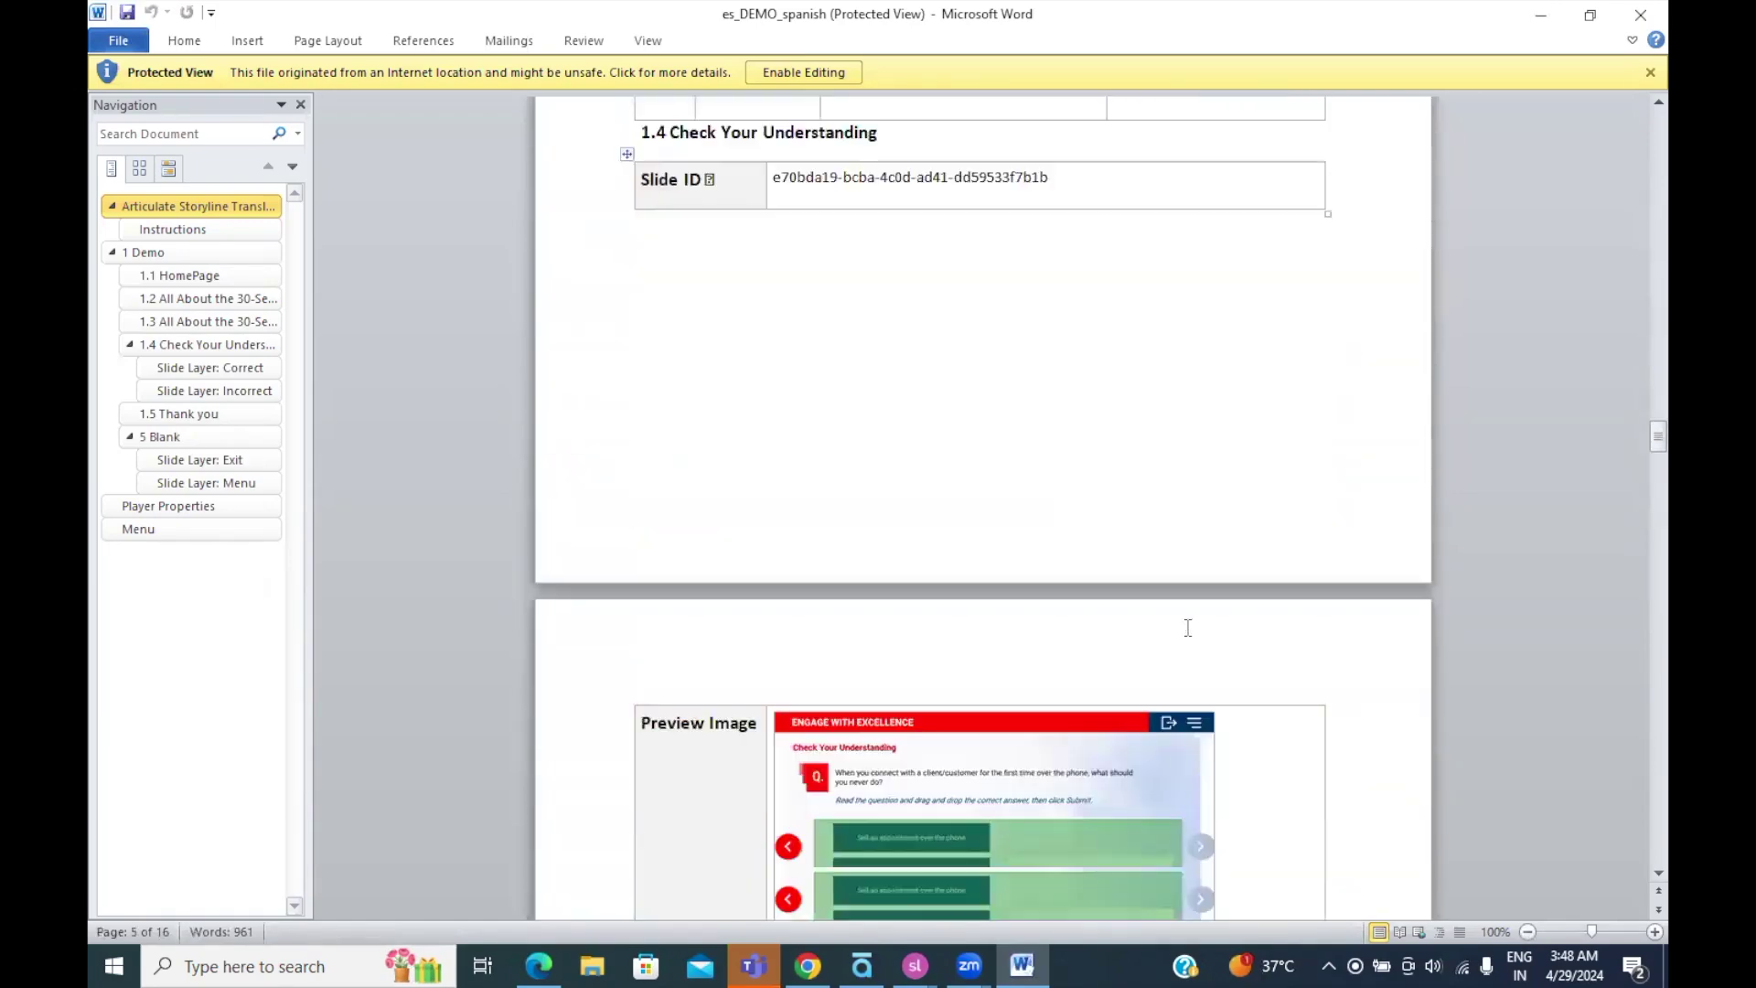
{"action": "scroll", "coordinate": [1188, 628], "scroll_direction": "down", "scroll_amount": 15}
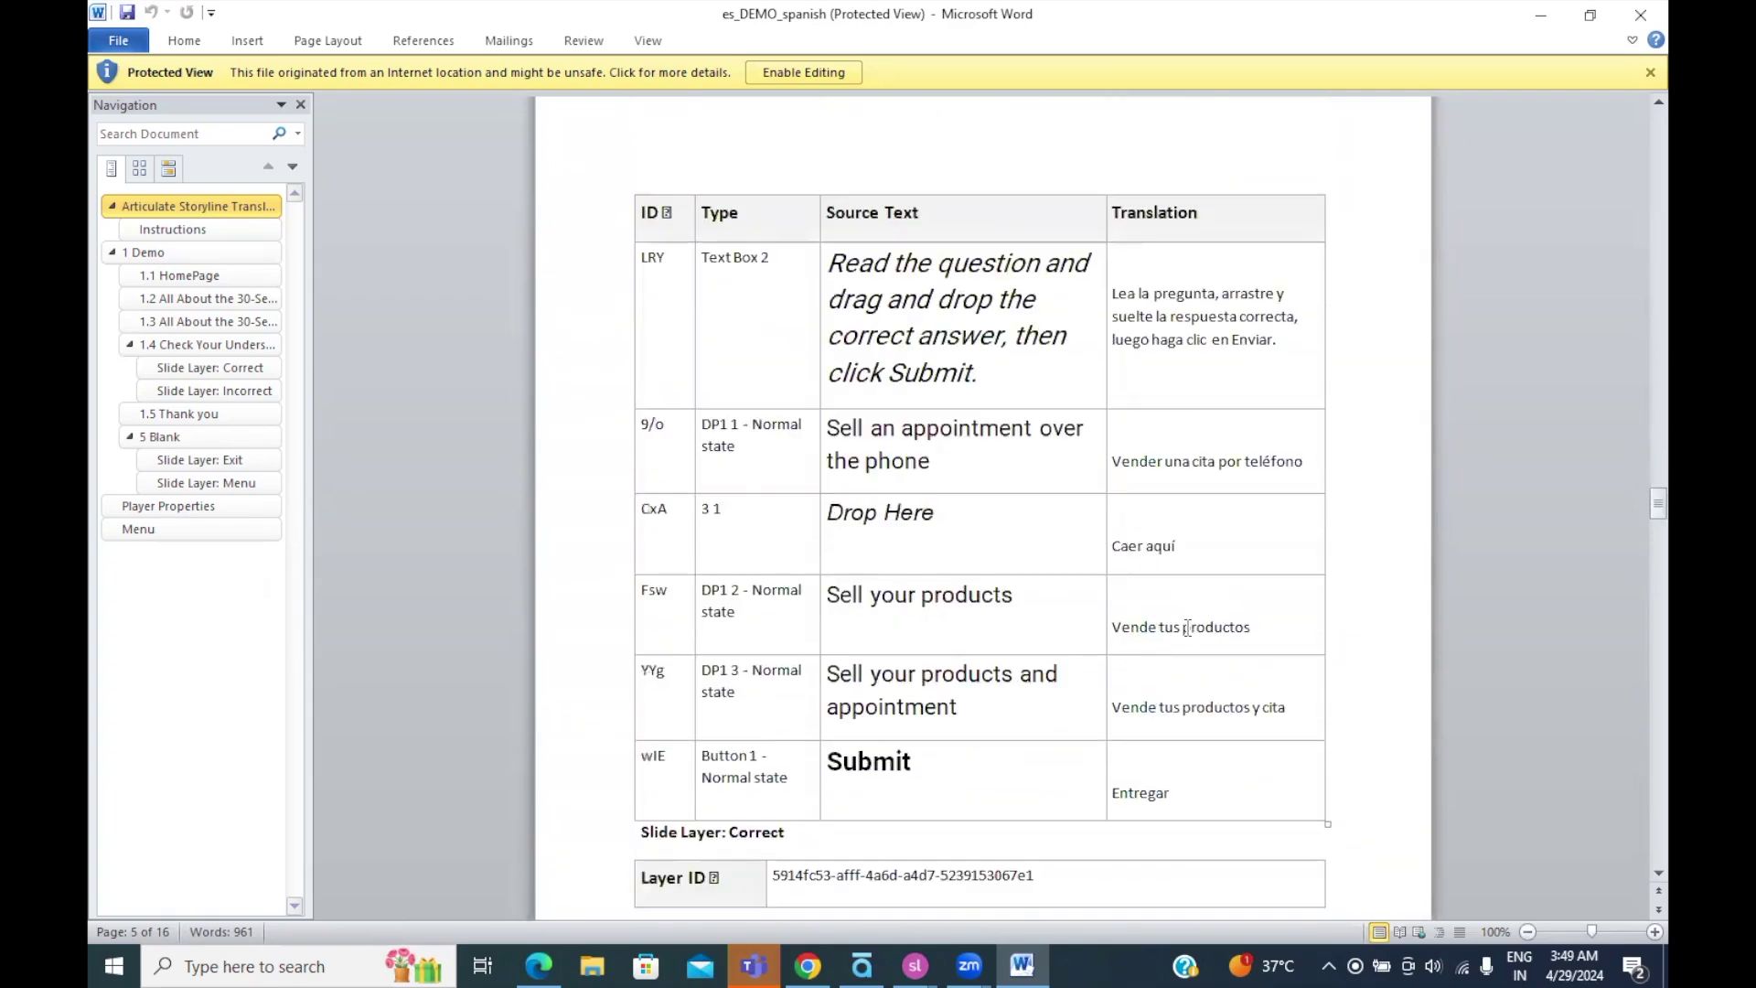
{"action": "scroll", "coordinate": [1188, 627], "scroll_direction": "down", "scroll_amount": 20}
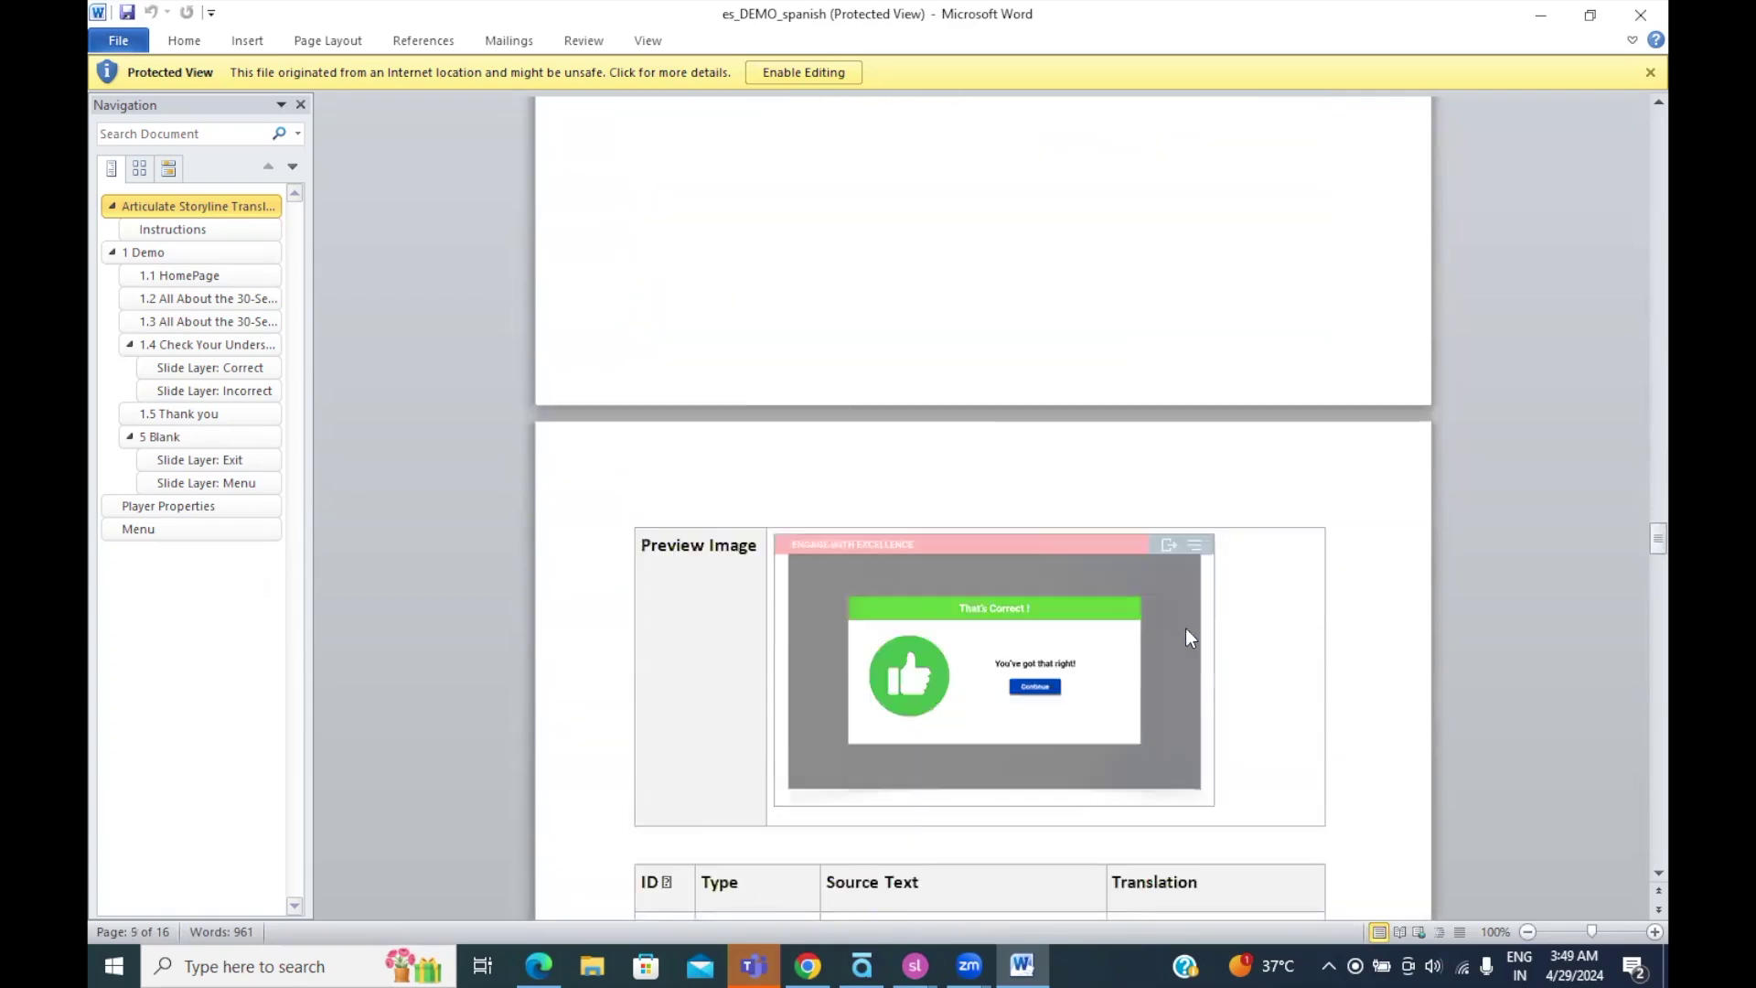
{"action": "scroll", "coordinate": [1188, 627], "scroll_direction": "down", "scroll_amount": 15}
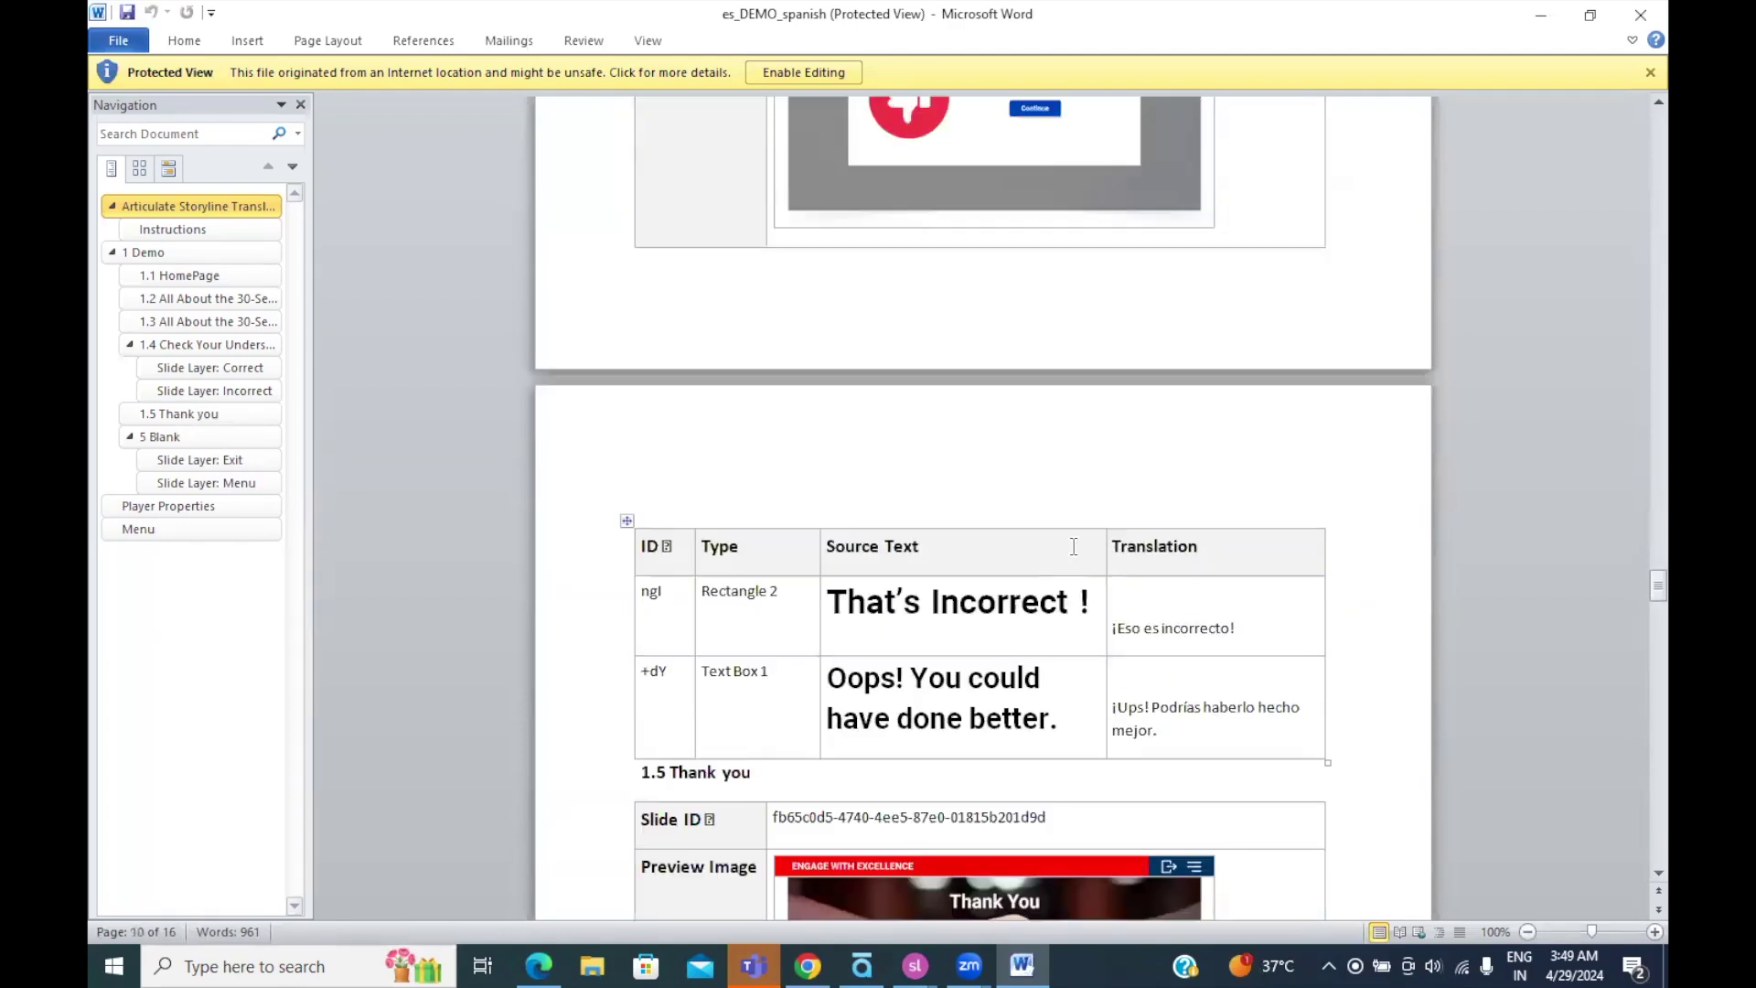
{"action": "scroll", "coordinate": [1162, 509], "scroll_direction": "down", "scroll_amount": 5}
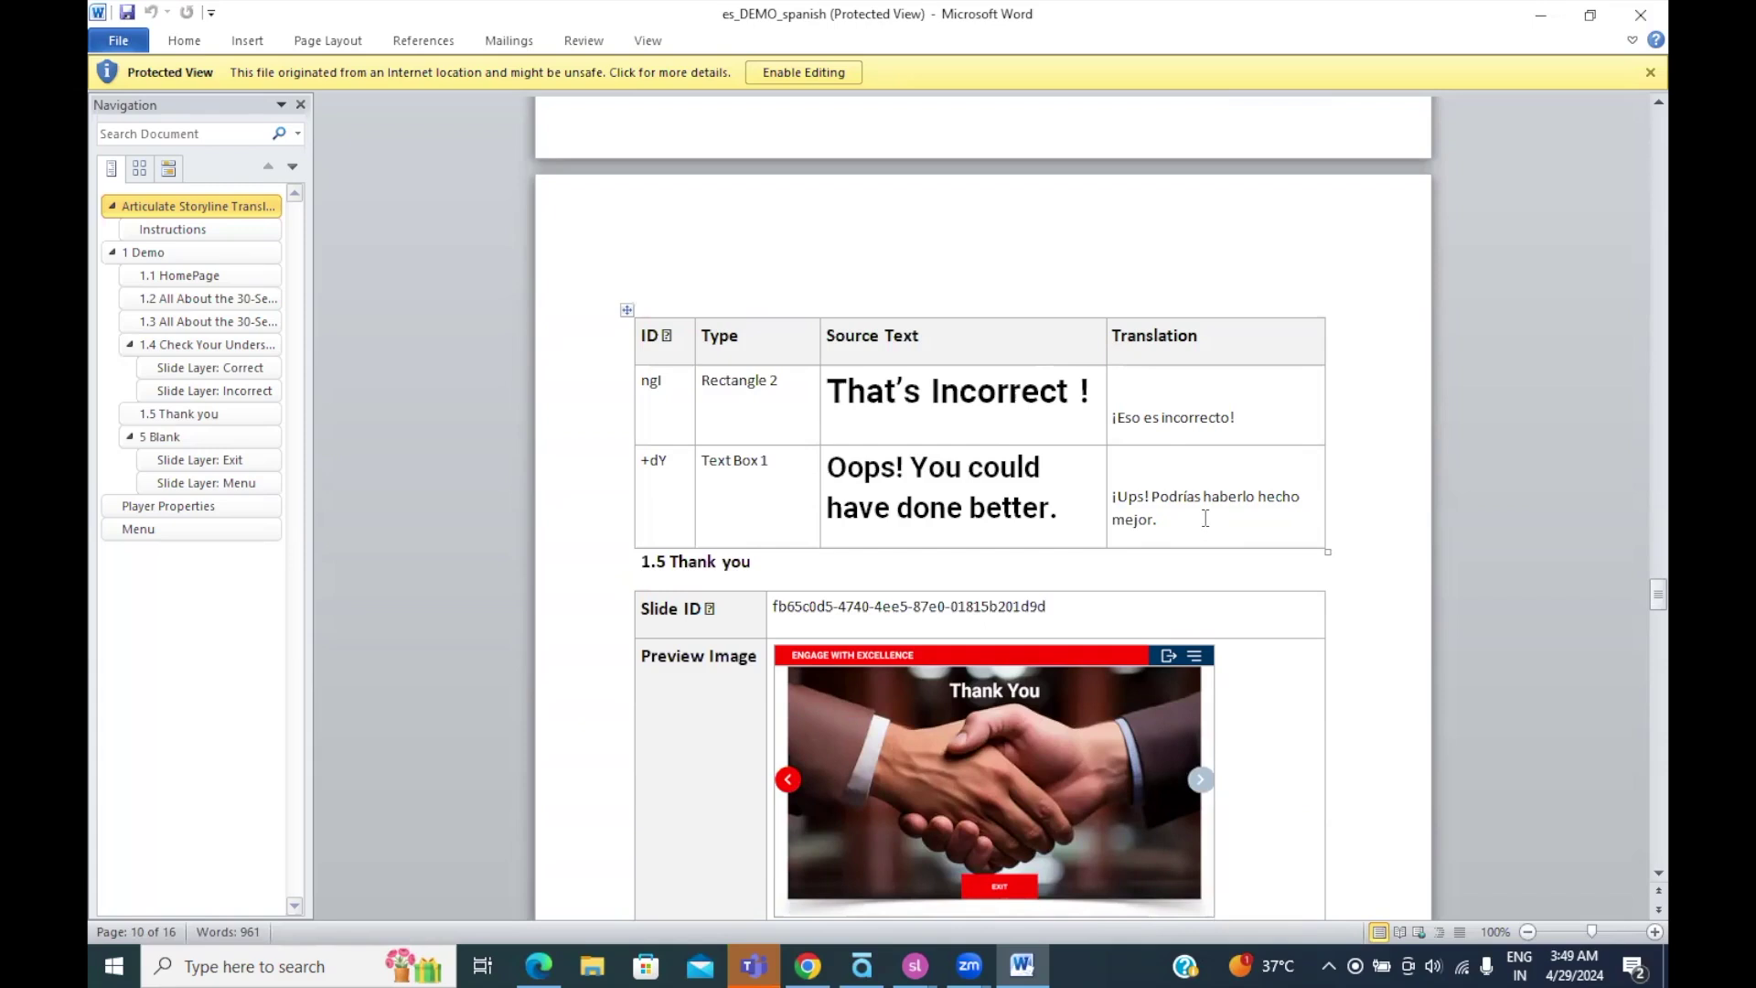
{"action": "scroll", "coordinate": [1206, 517], "scroll_direction": "down", "scroll_amount": 3}
{"action": "scroll", "coordinate": [1206, 521], "scroll_direction": "down", "scroll_amount": 13}
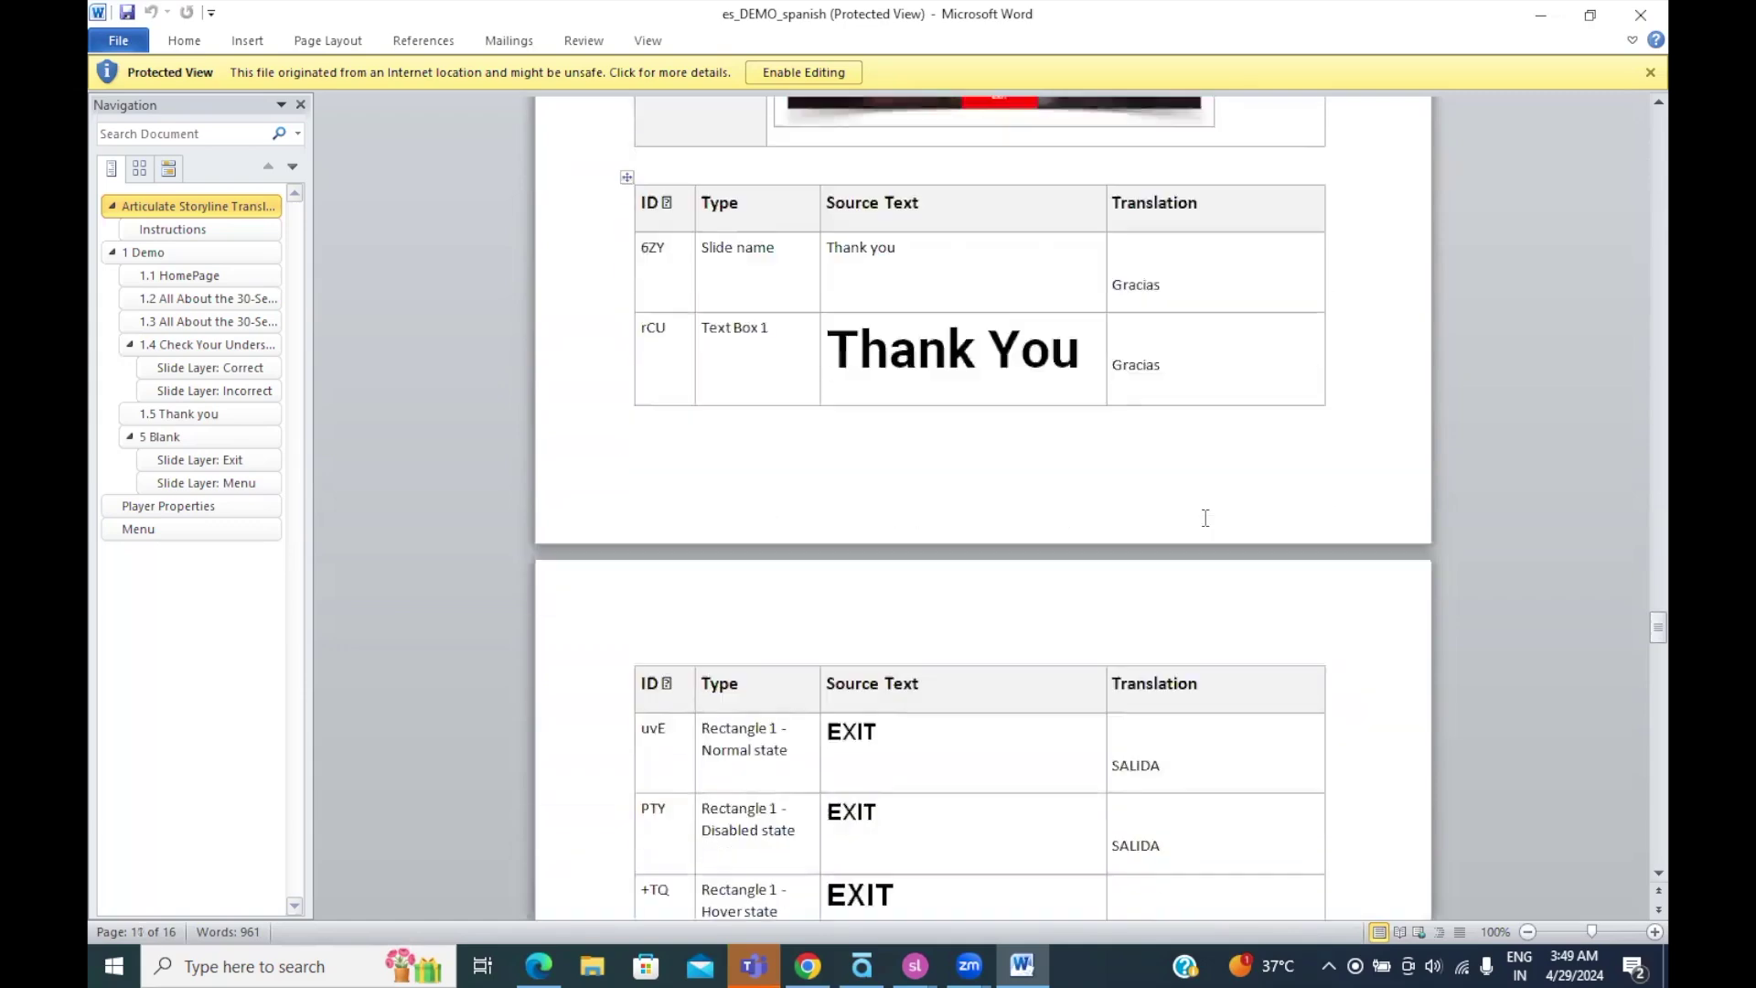
{"action": "scroll", "coordinate": [1205, 518], "scroll_direction": "down", "scroll_amount": 15}
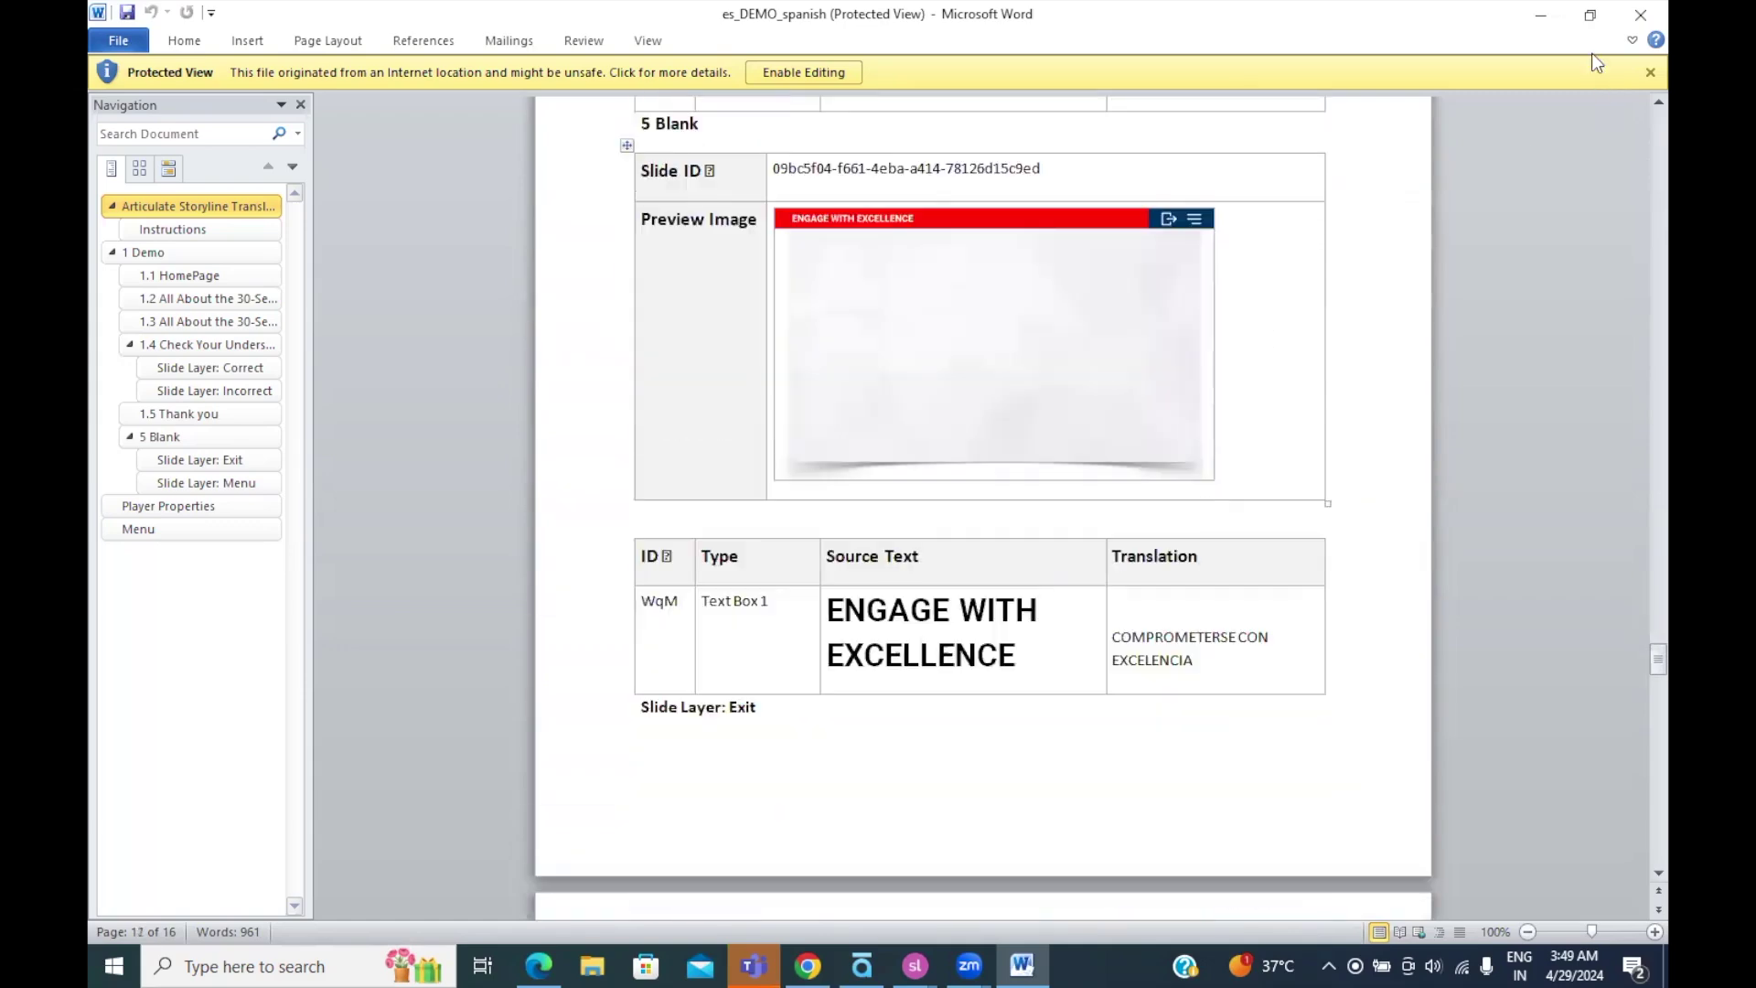
{"action": "left_click", "coordinate": [1641, 14]}
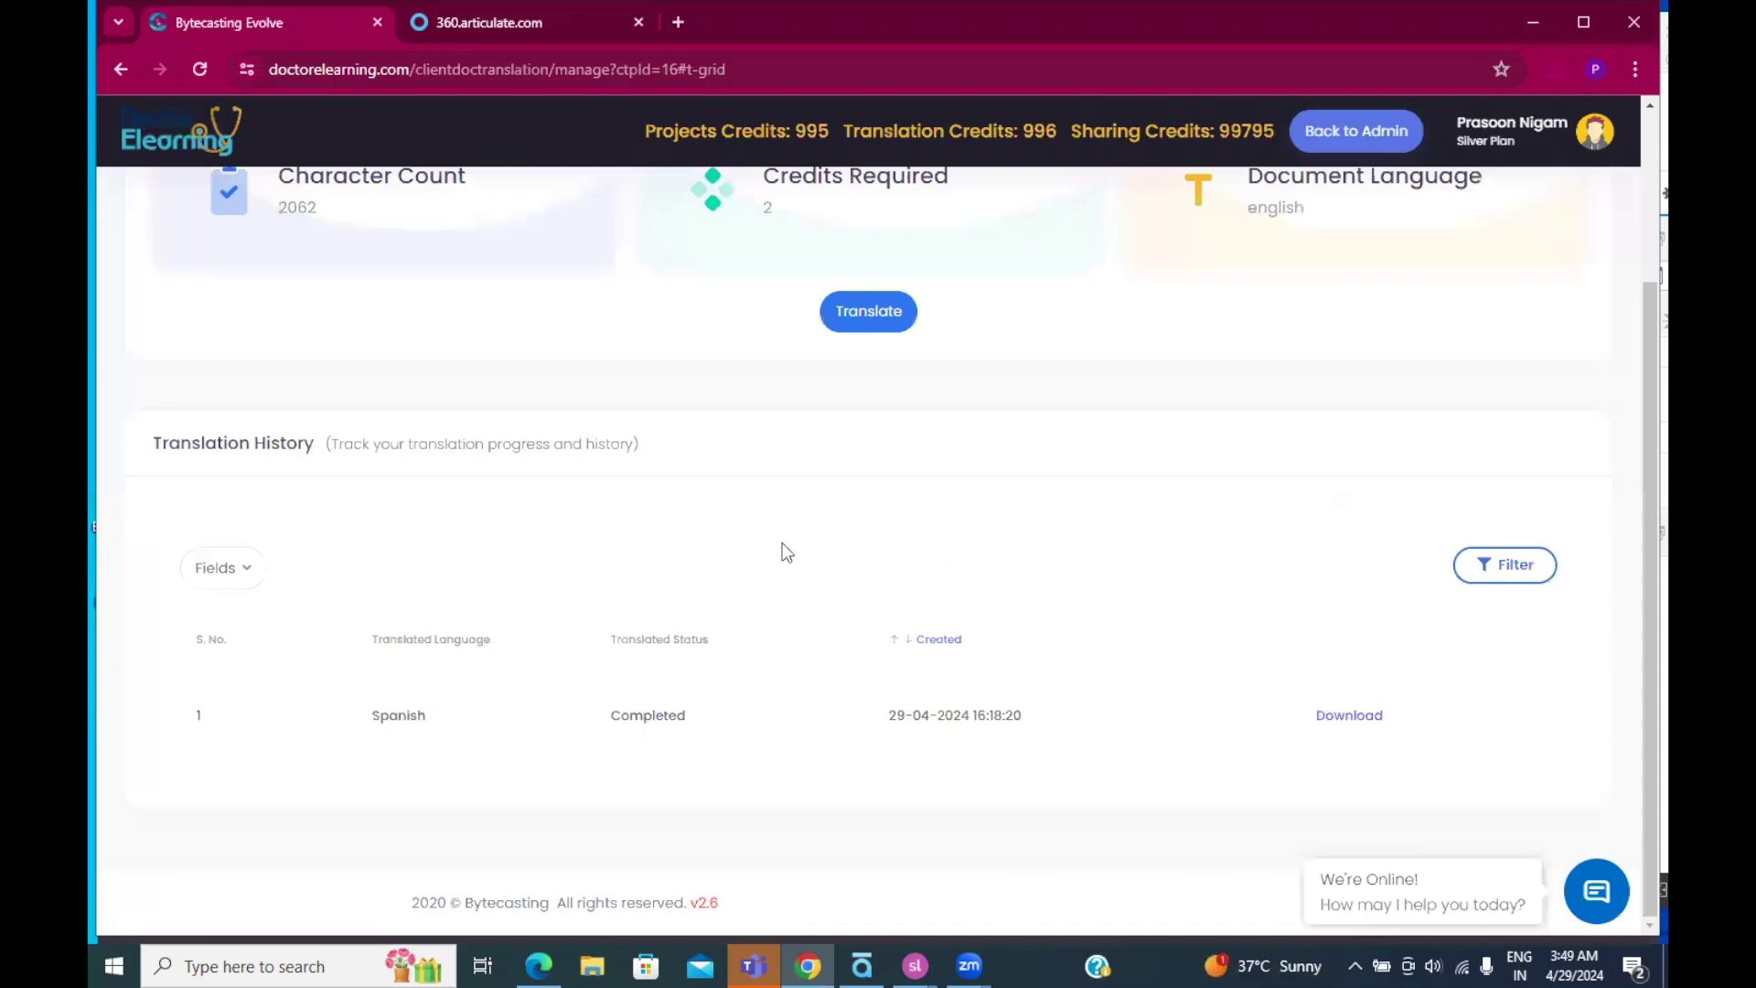
Step: Bring DEMO_spanish.story to the front and show its File > Translation options
{"action": "left_click", "coordinate": [915, 965]}
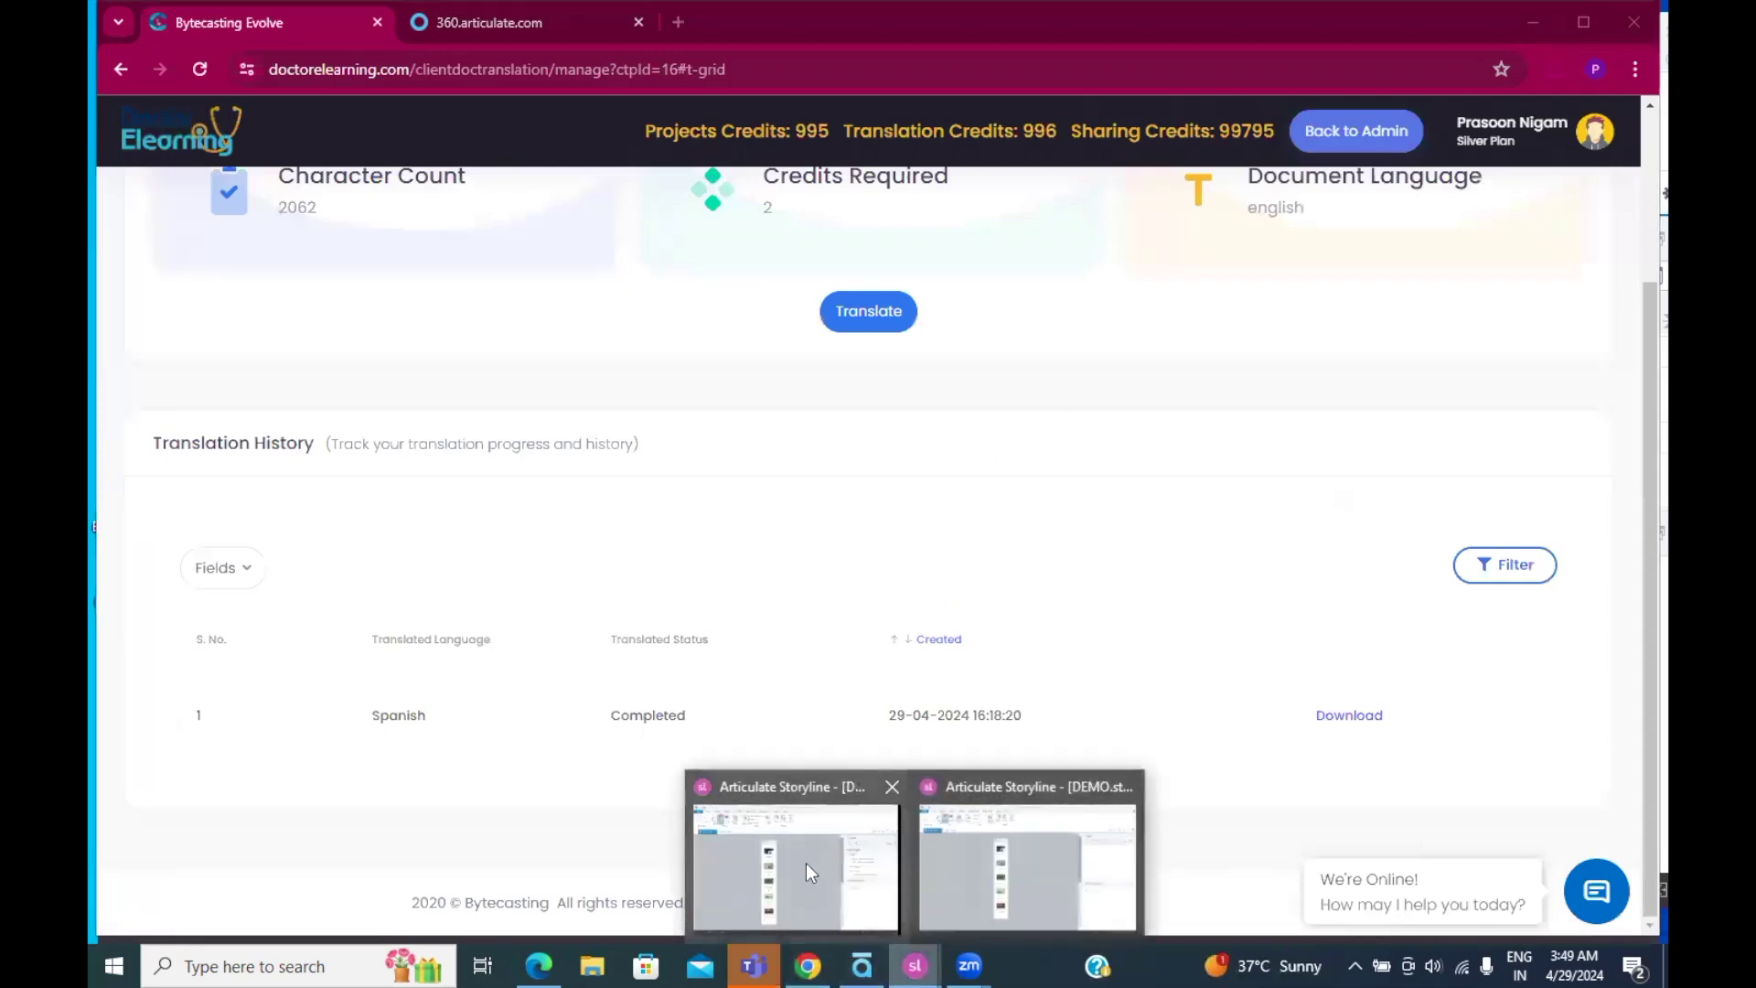
{"action": "left_click", "coordinate": [805, 863]}
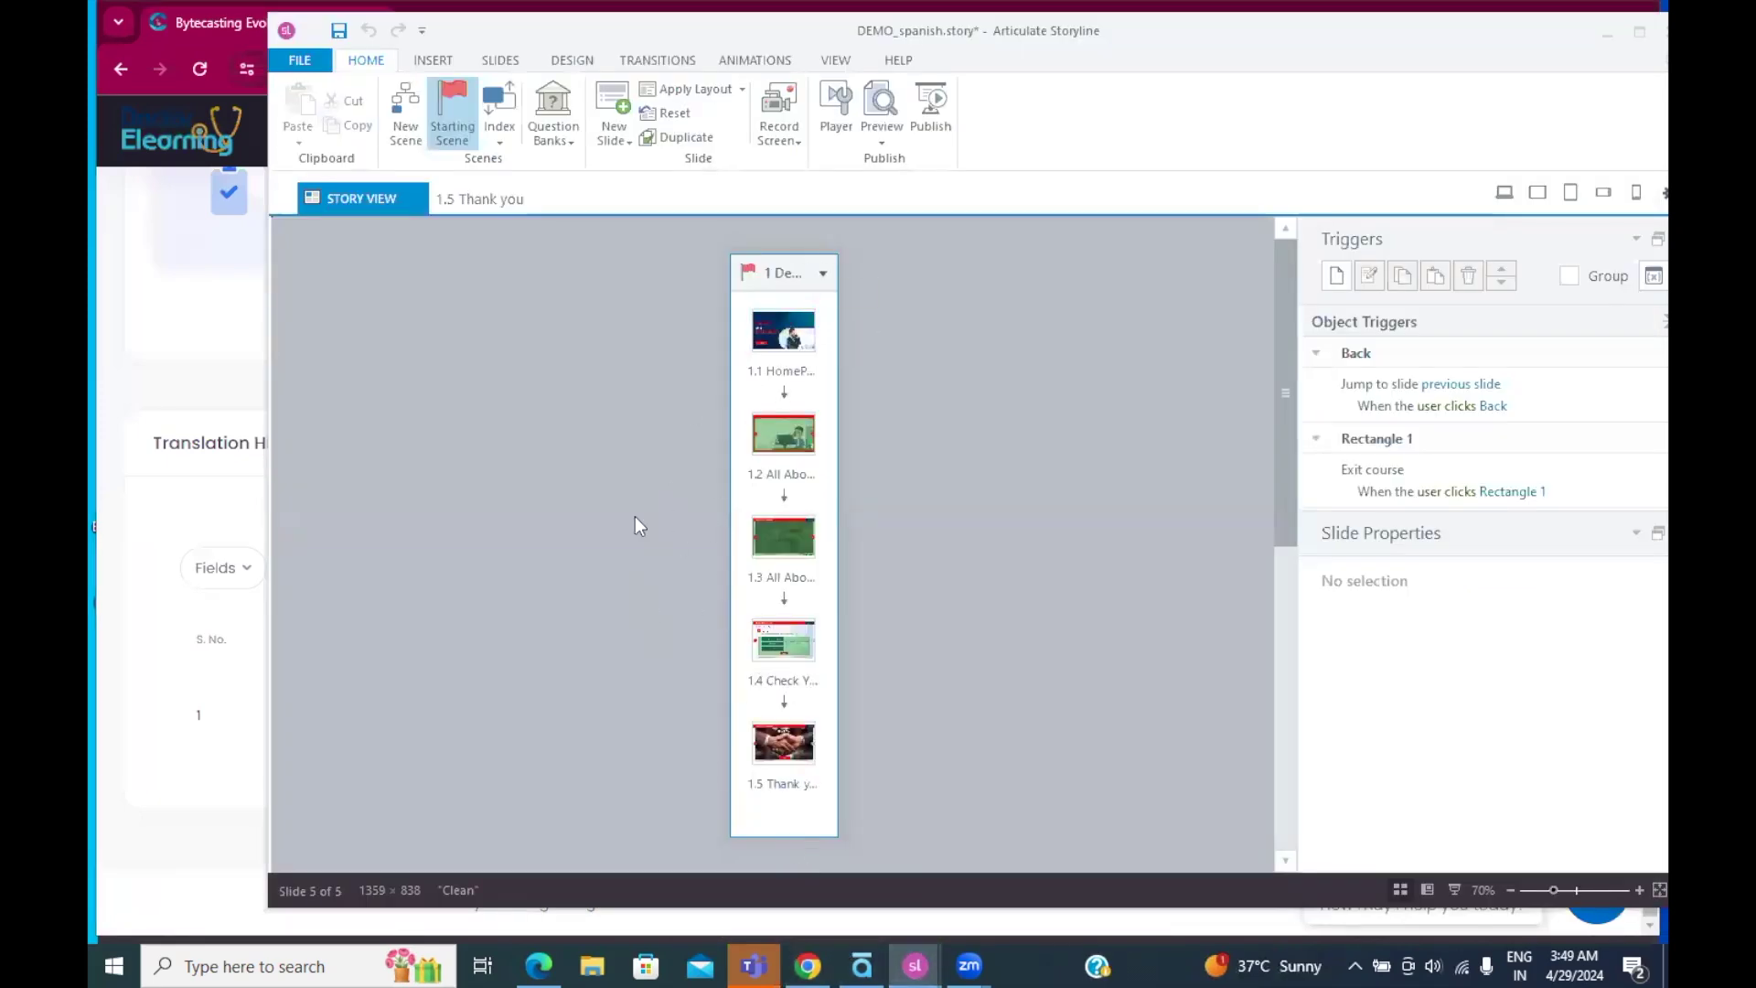
{"action": "left_click", "coordinate": [294, 61]}
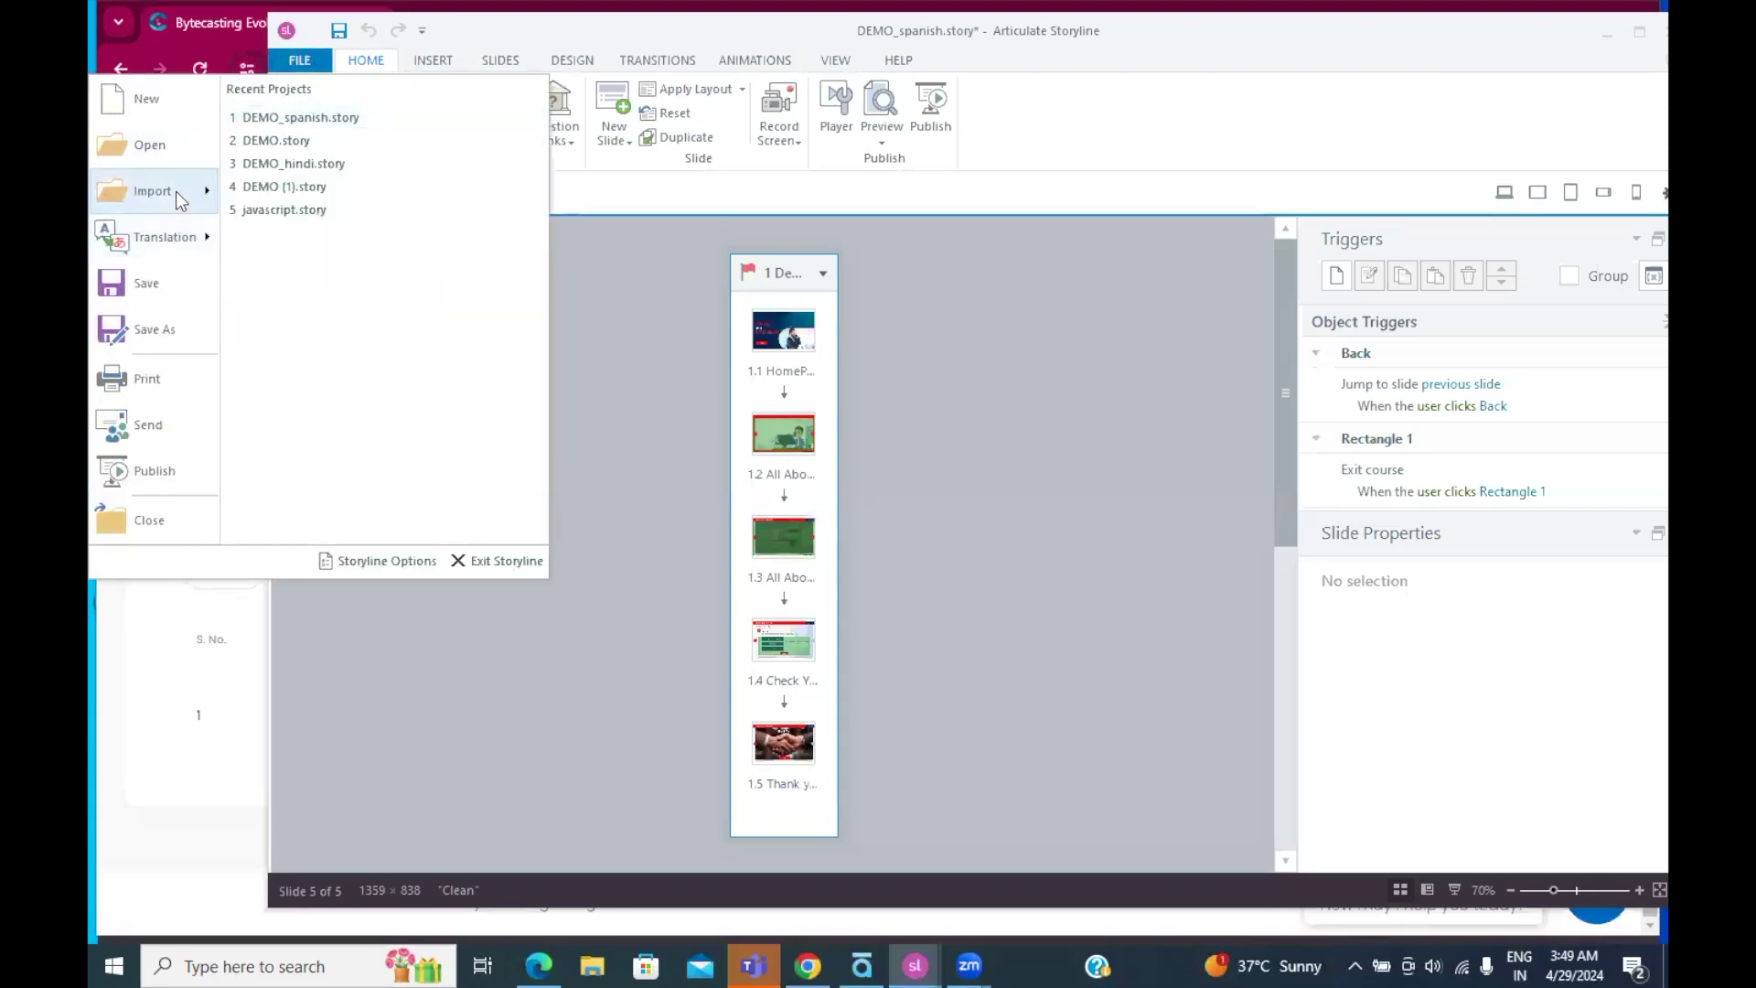
{"action": "mouse_move", "coordinate": [177, 193]}
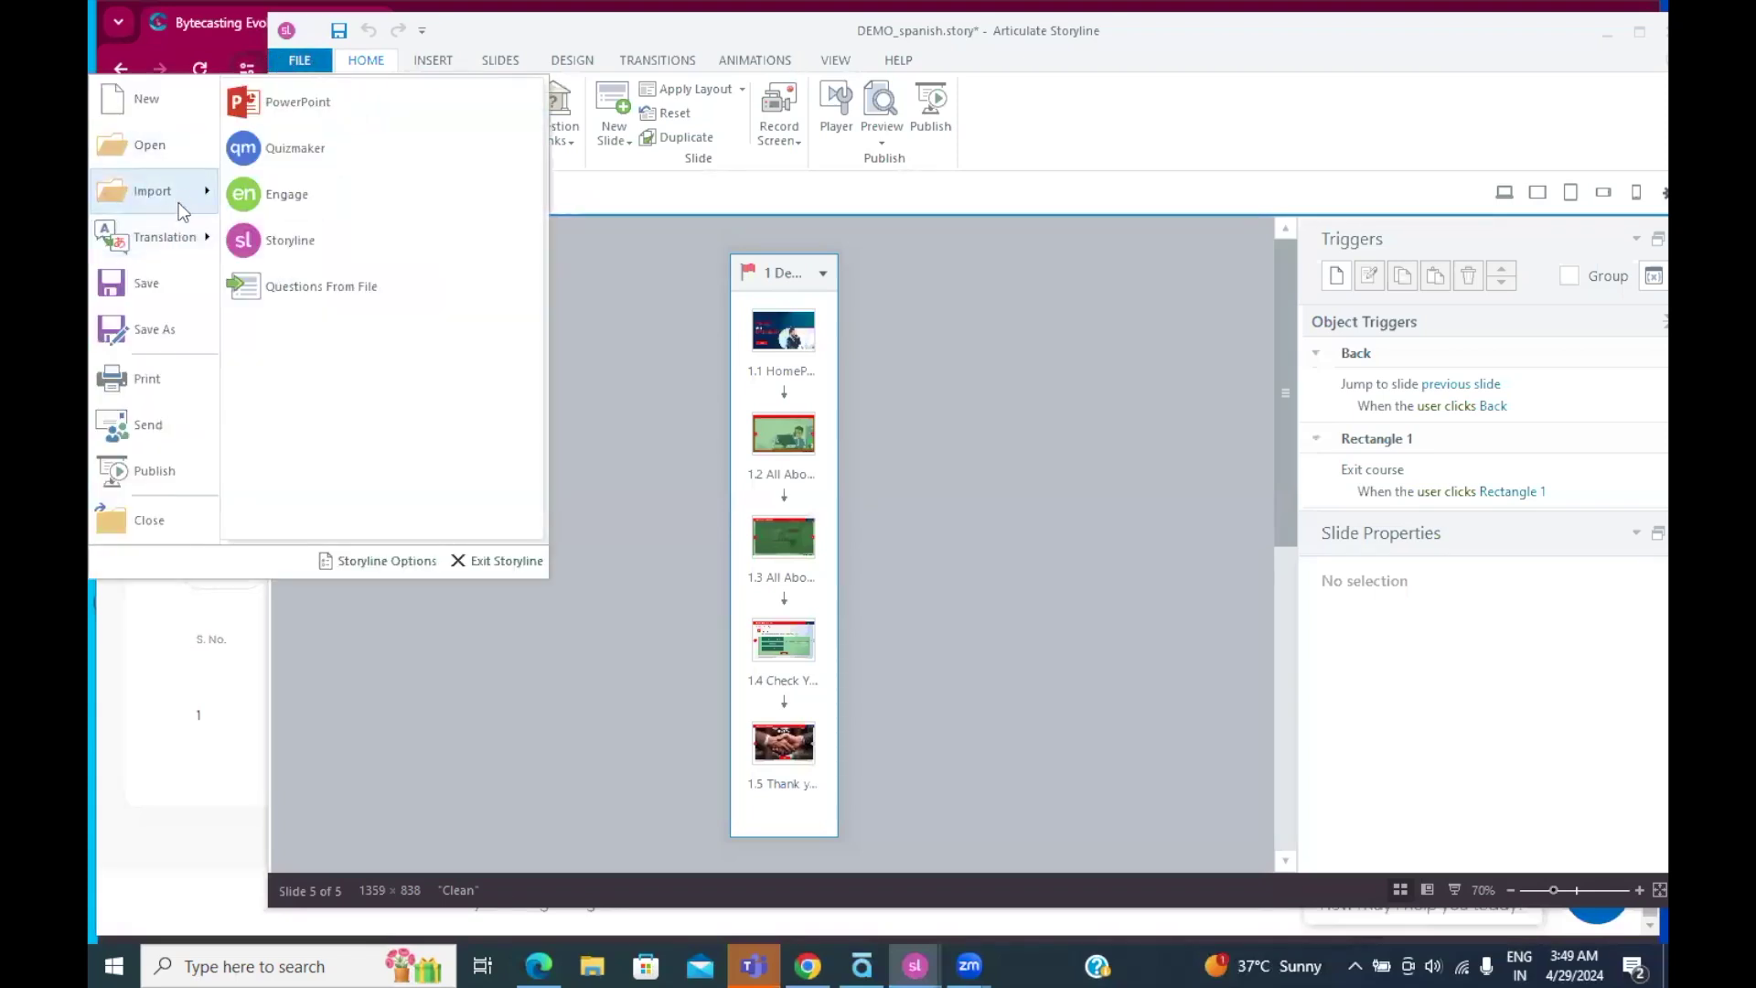
Step: Import es_DEMO_spanish from Downloads into the course and acknowledge the success message
{"action": "mouse_move", "coordinate": [179, 238]}
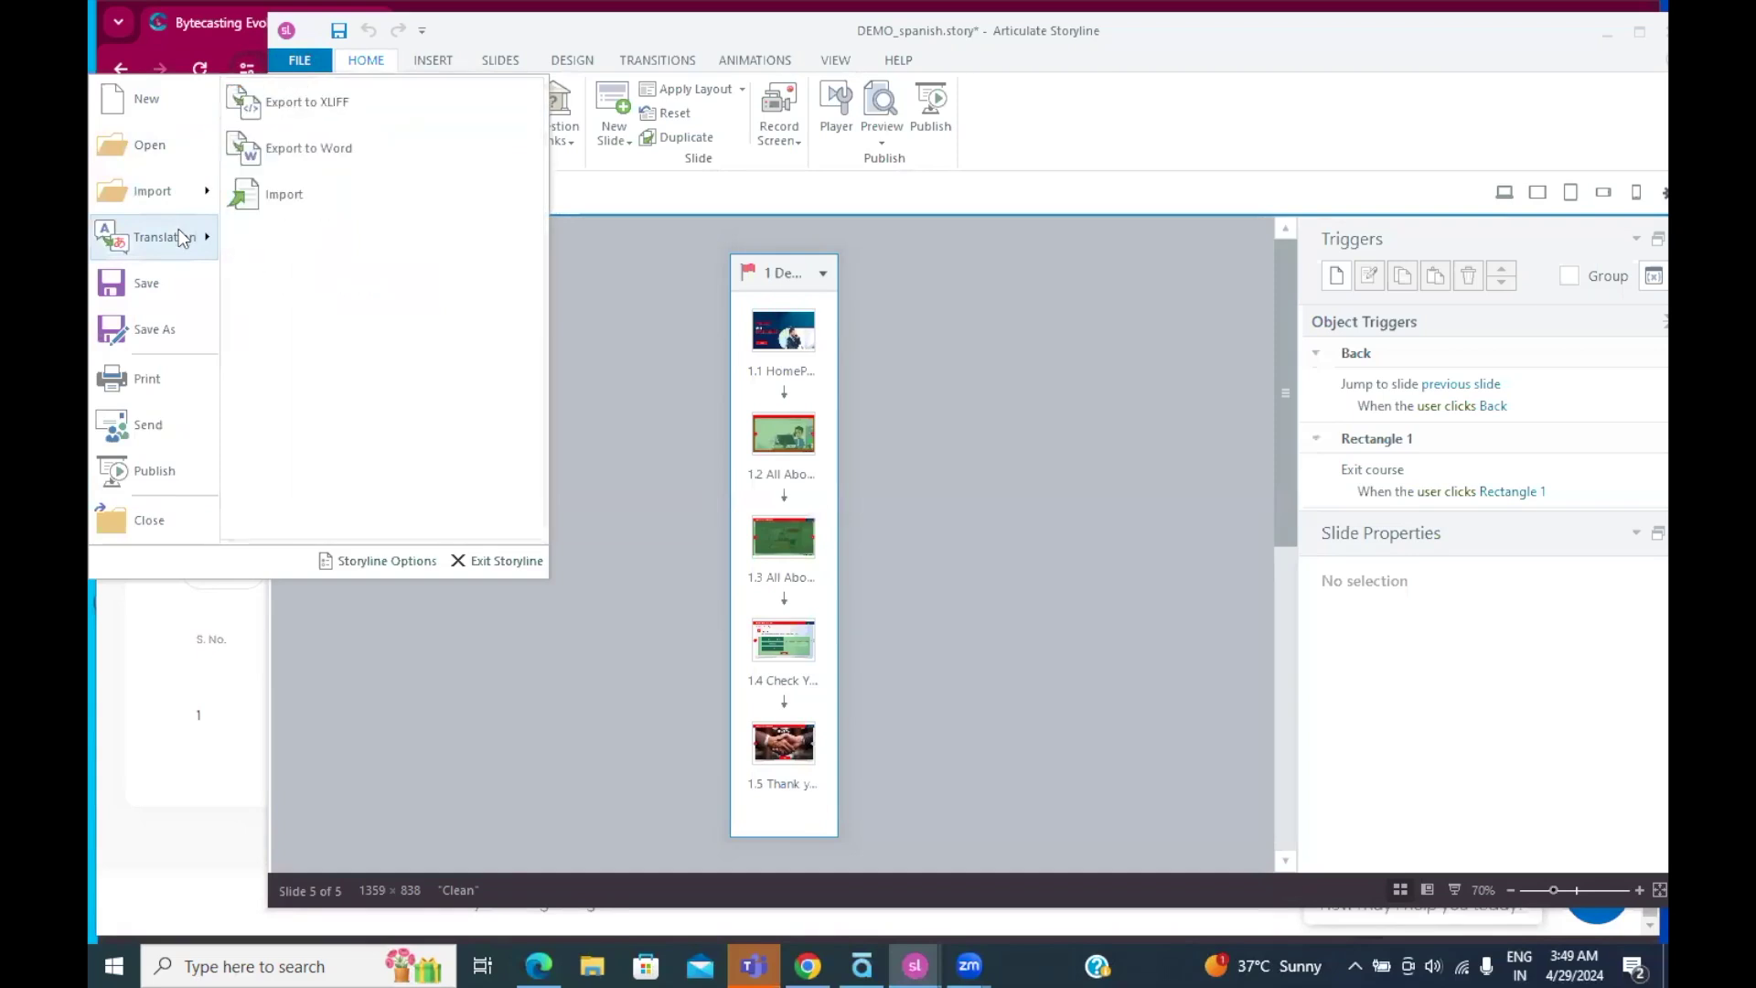
{"action": "left_click", "coordinate": [283, 194]}
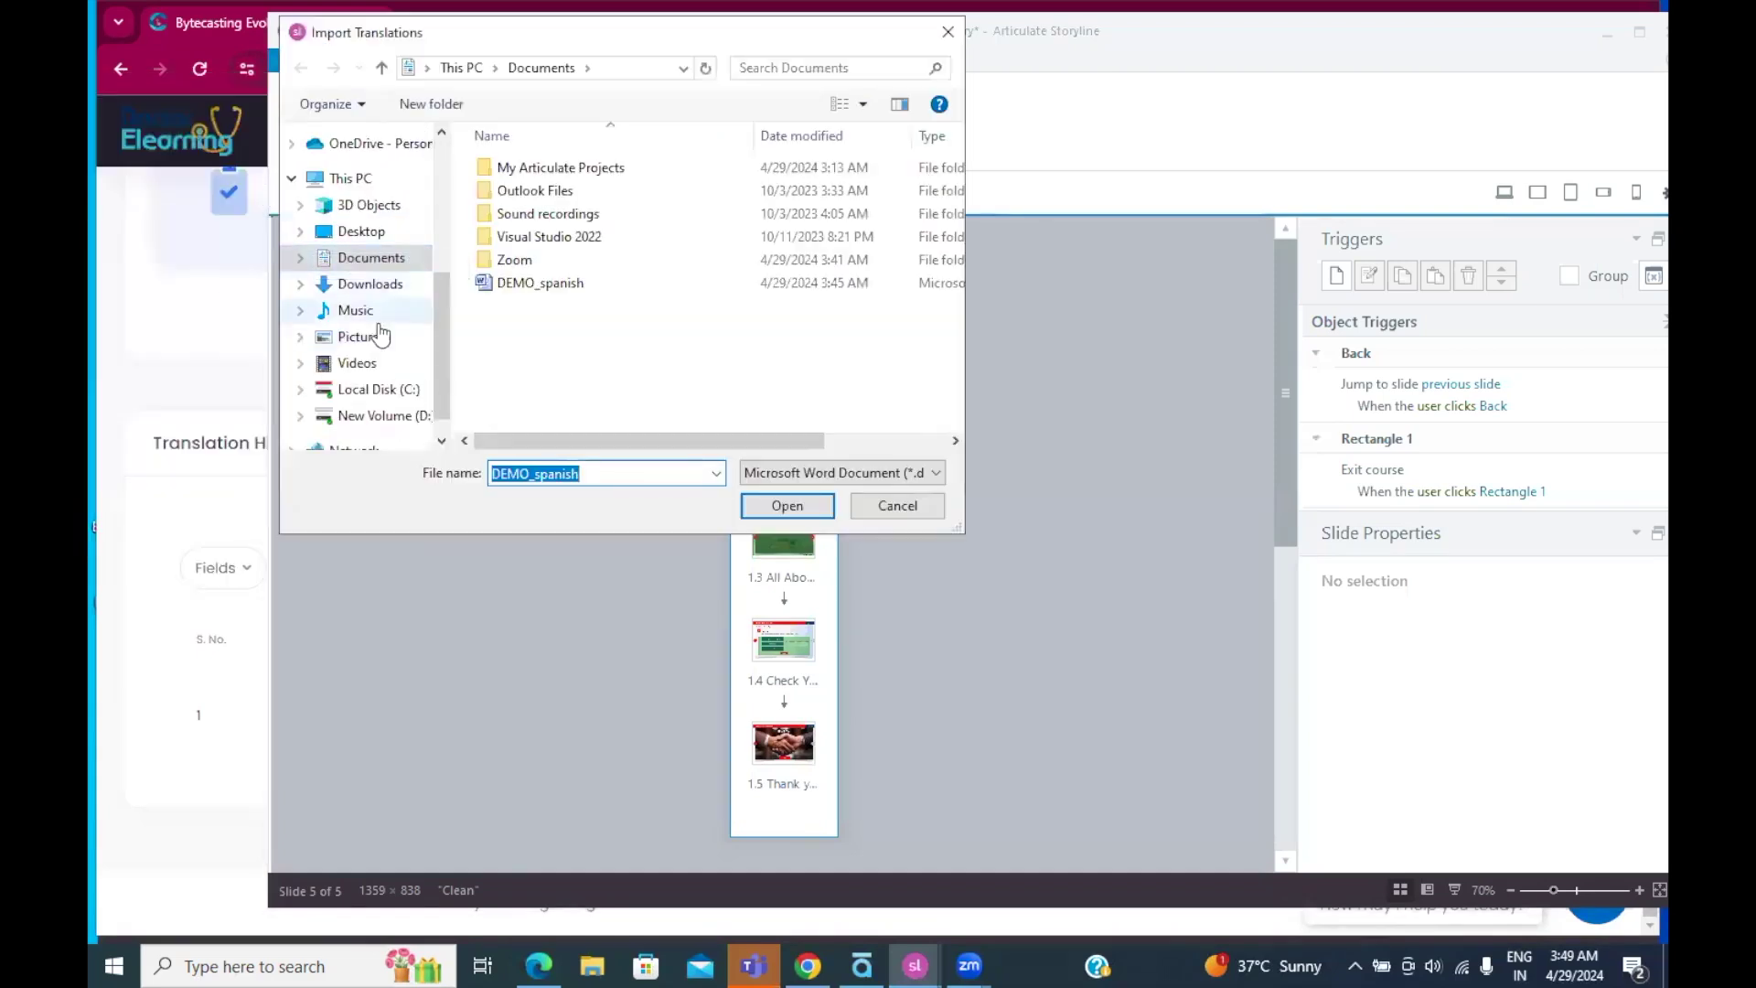
{"action": "left_click", "coordinate": [371, 284]}
{"action": "left_click", "coordinate": [505, 199]}
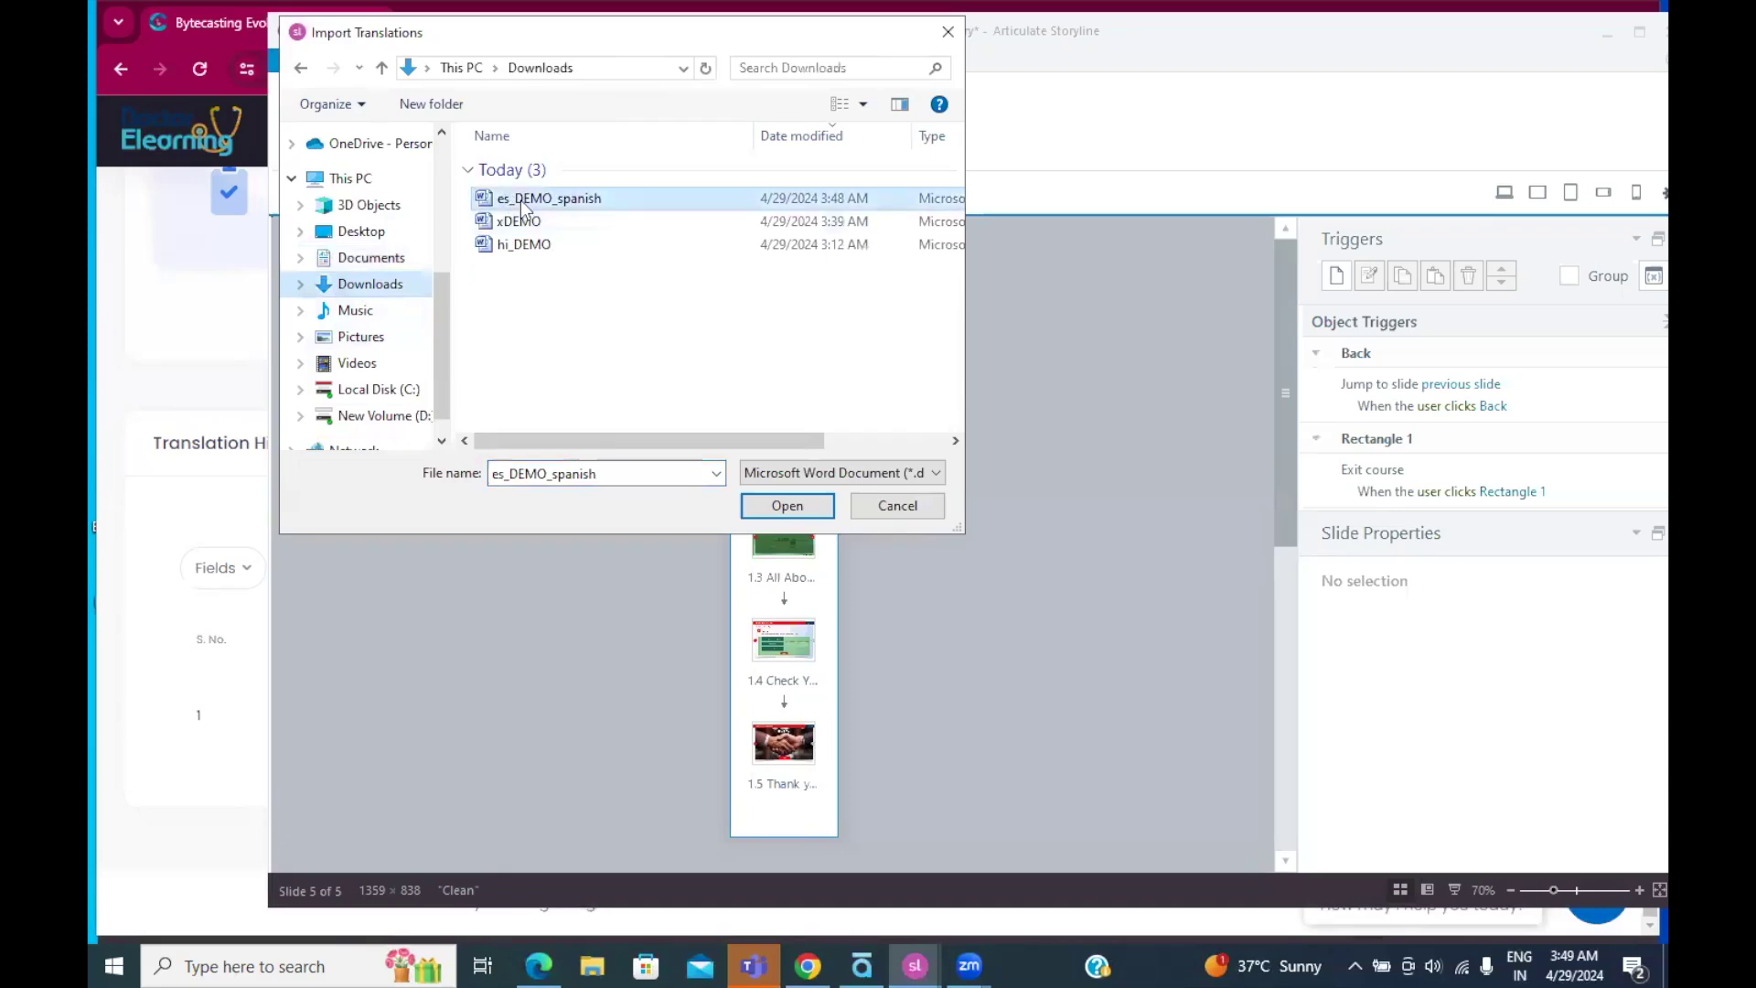
{"action": "left_click", "coordinate": [790, 505]}
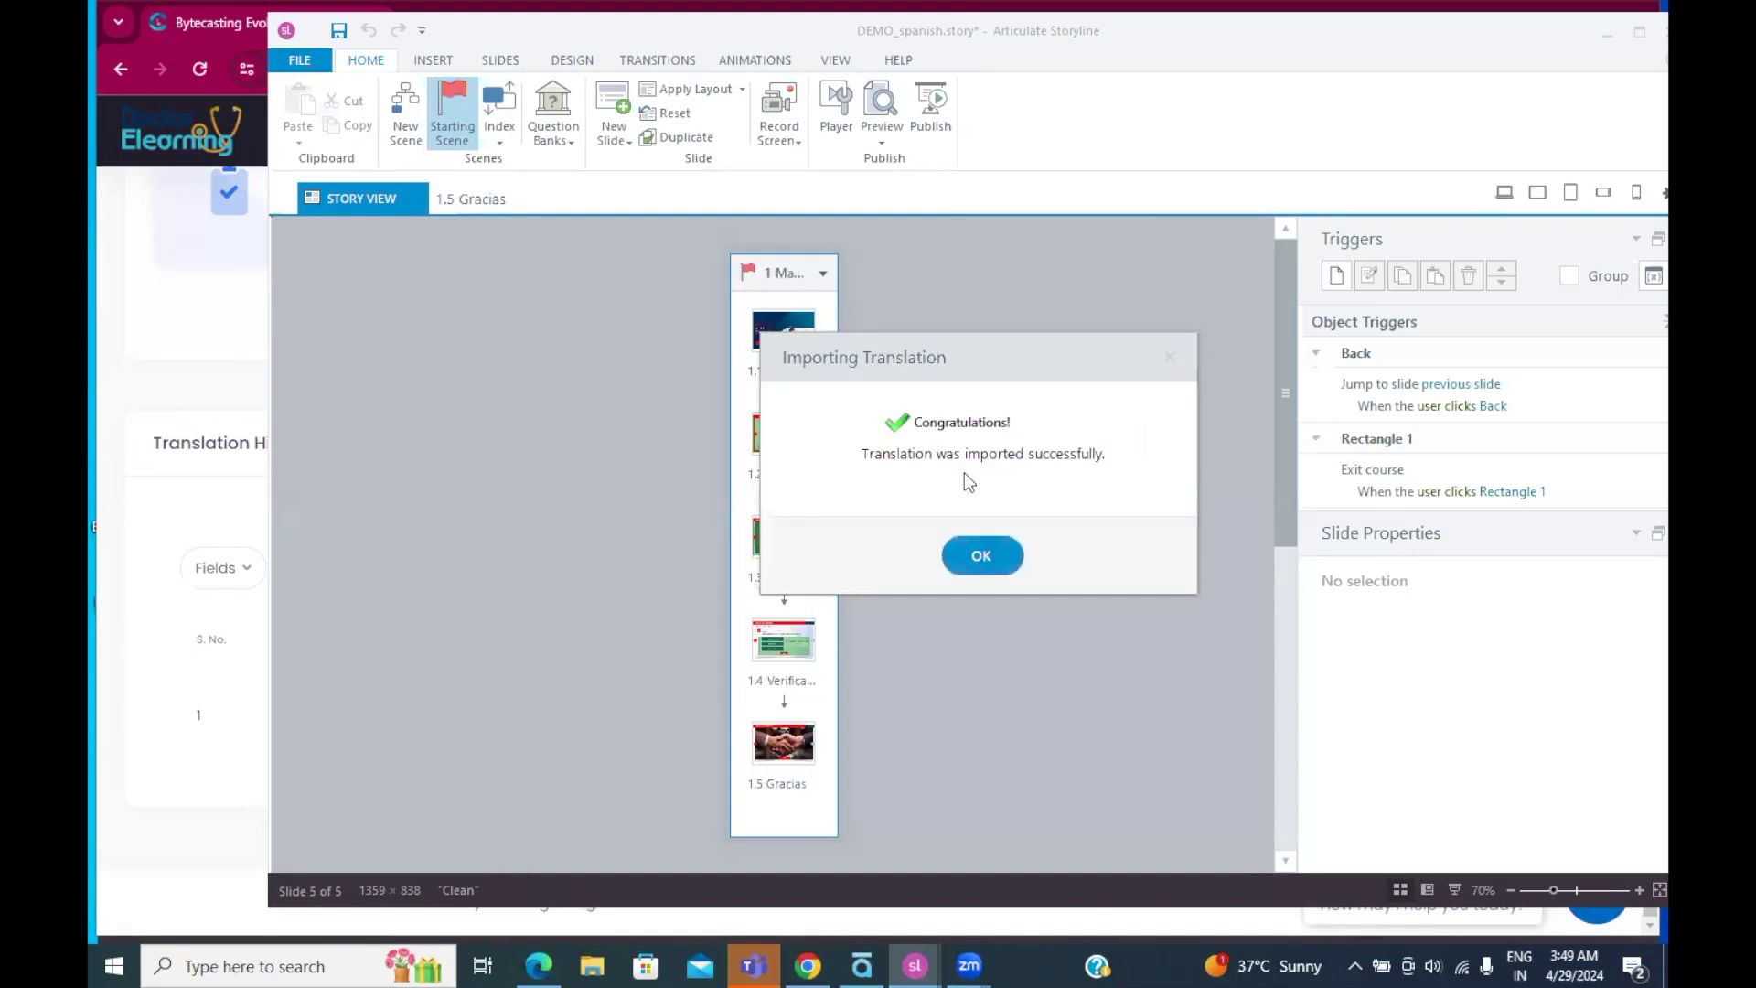
{"action": "left_click", "coordinate": [982, 556]}
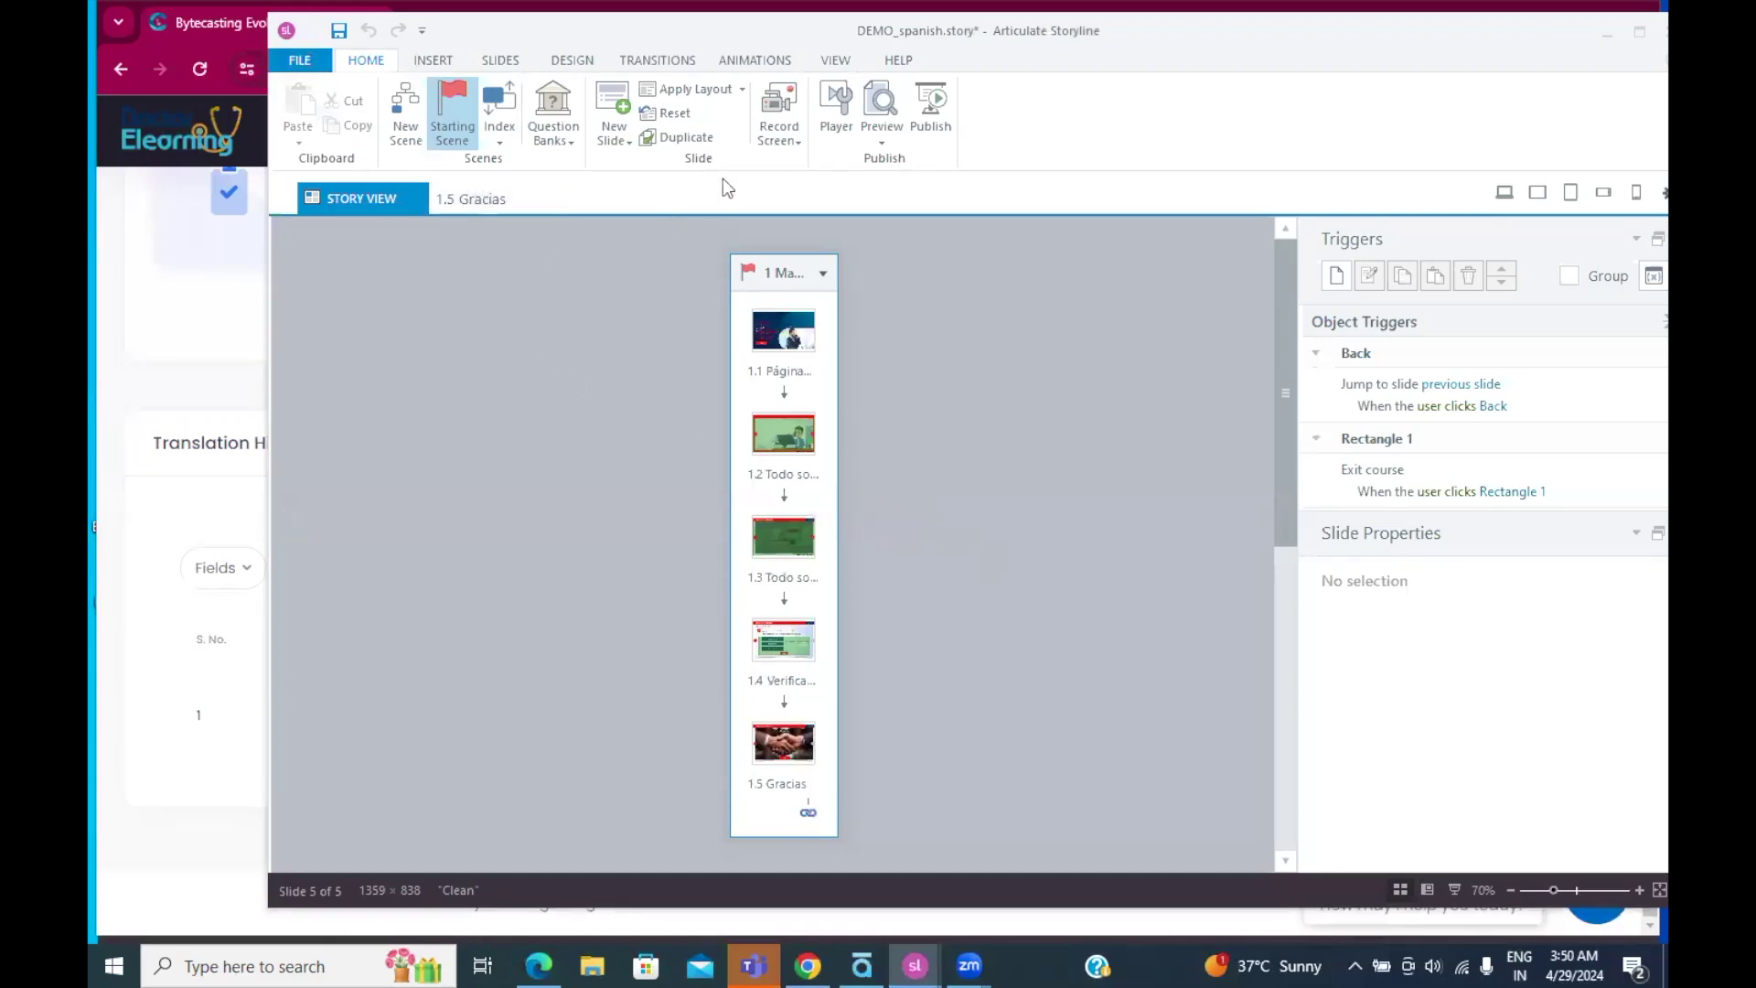
Step: Preview the Spanish course, start it with COMENZAR and advance to the animated office scene
{"action": "left_click", "coordinate": [885, 126]}
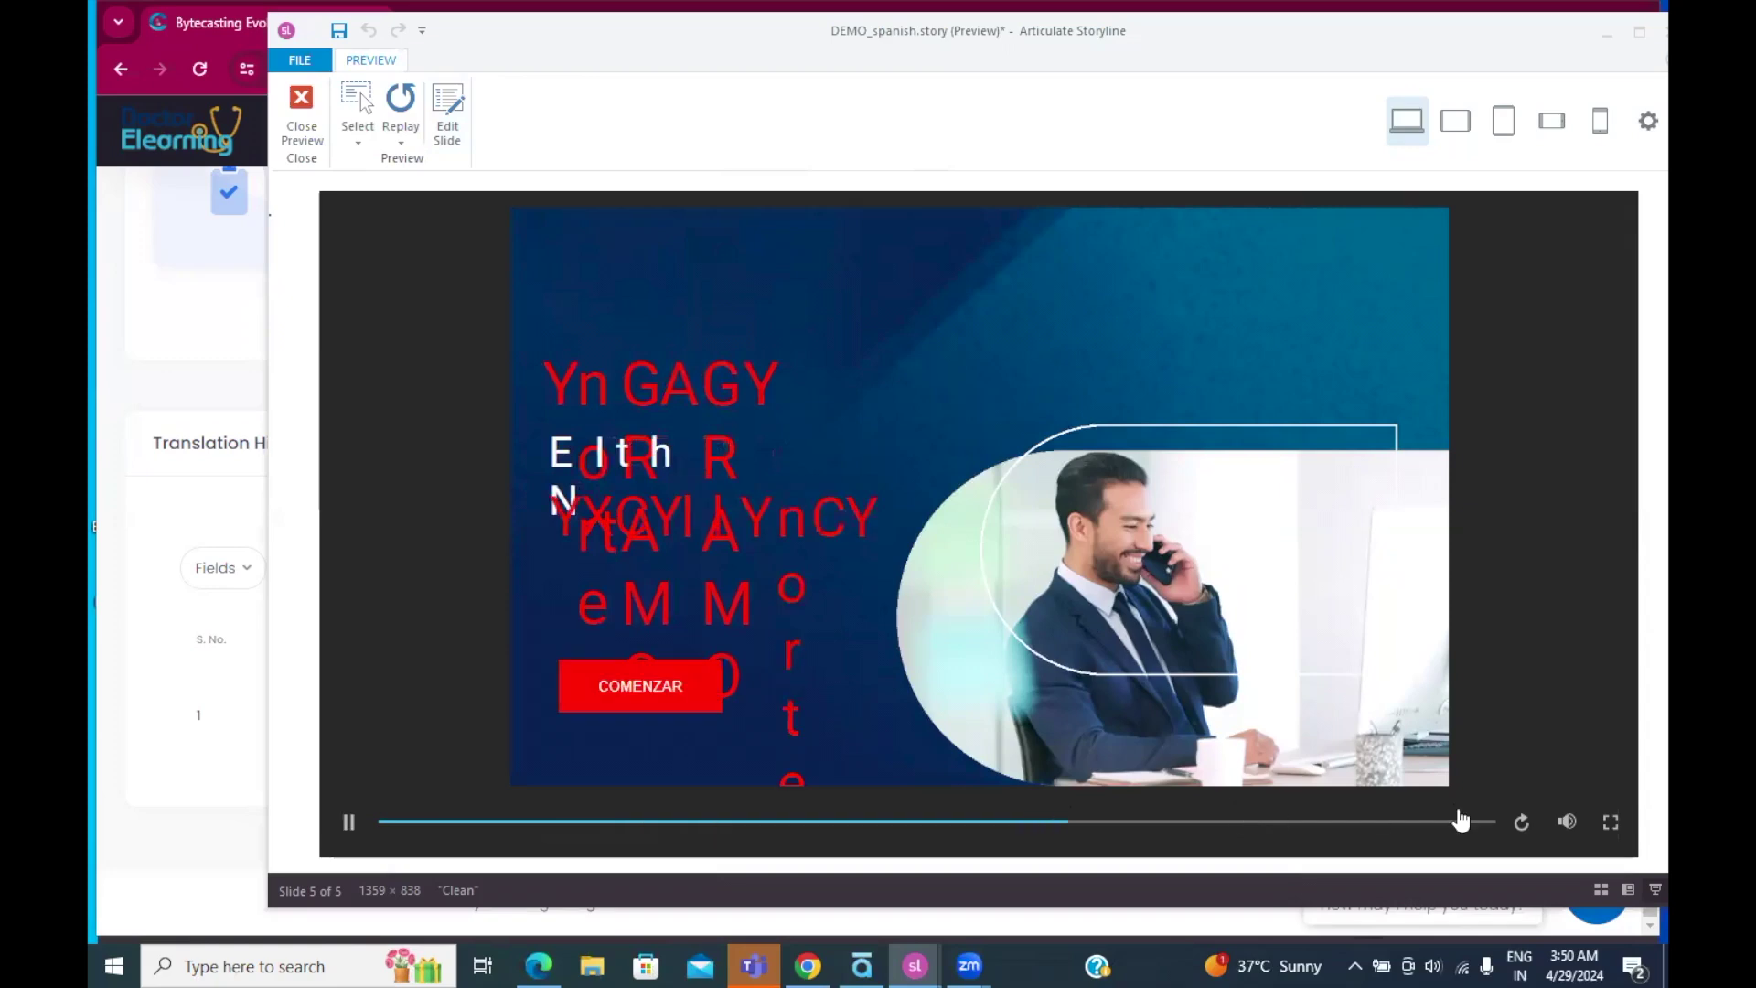
{"action": "left_click", "coordinate": [674, 693]}
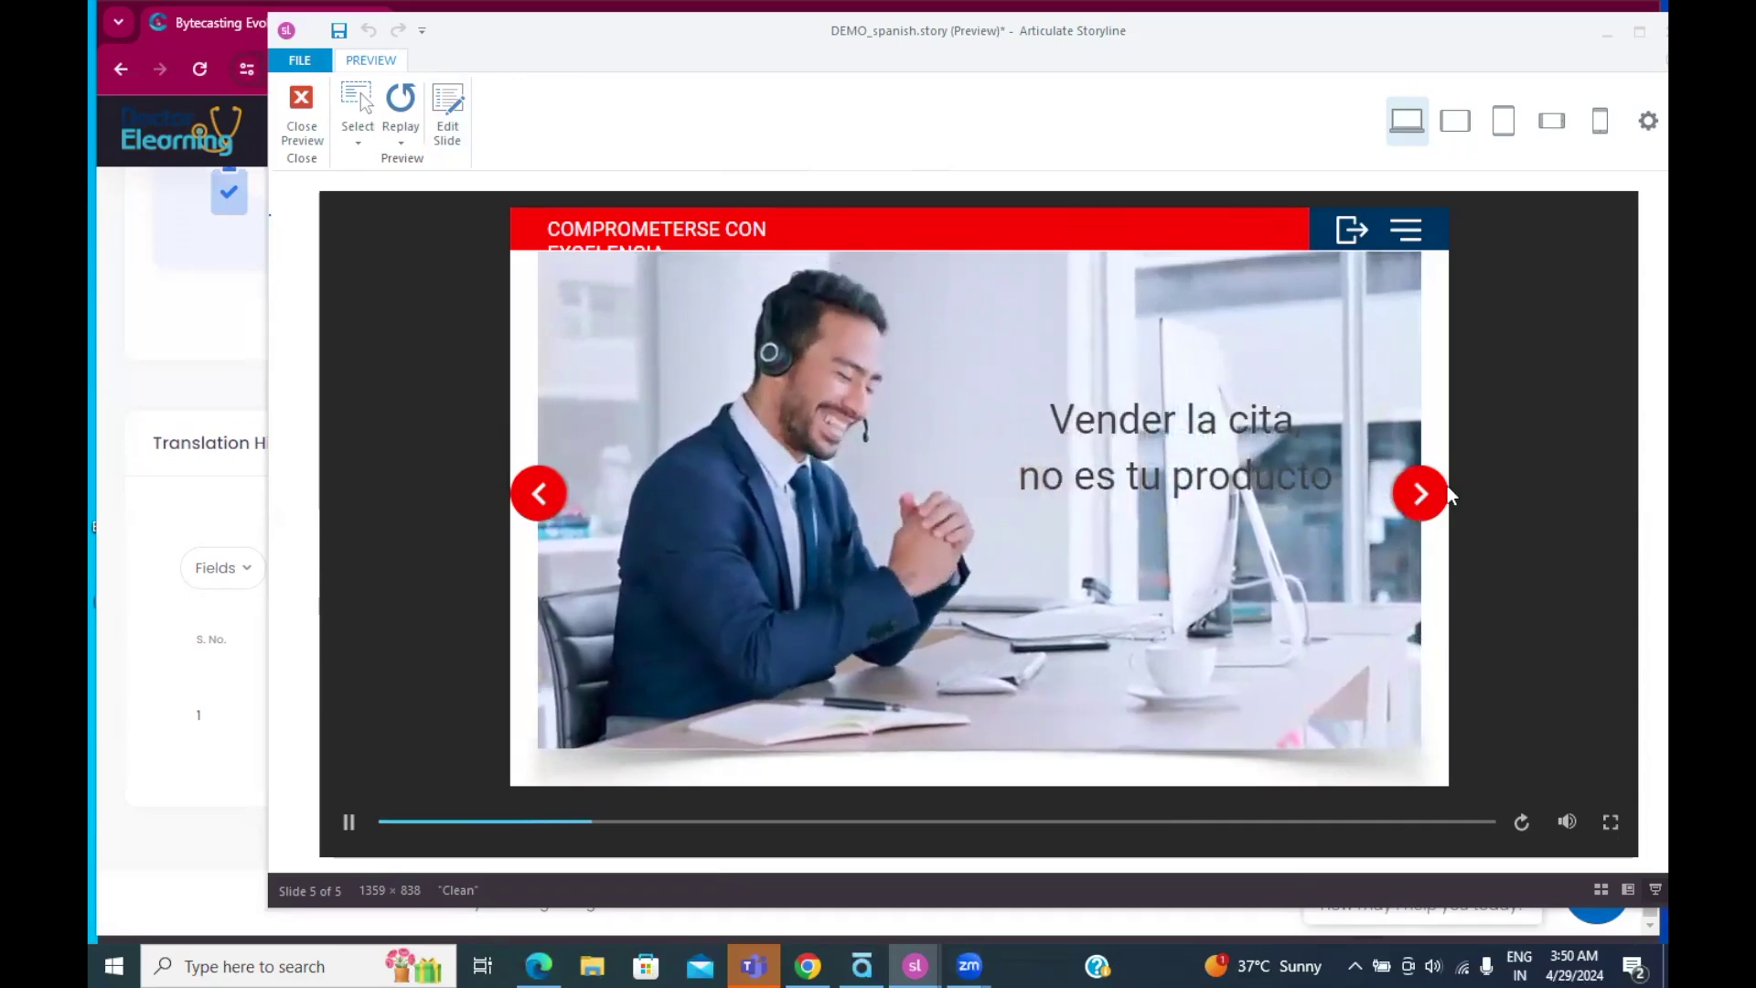
{"action": "left_click", "coordinate": [1412, 501]}
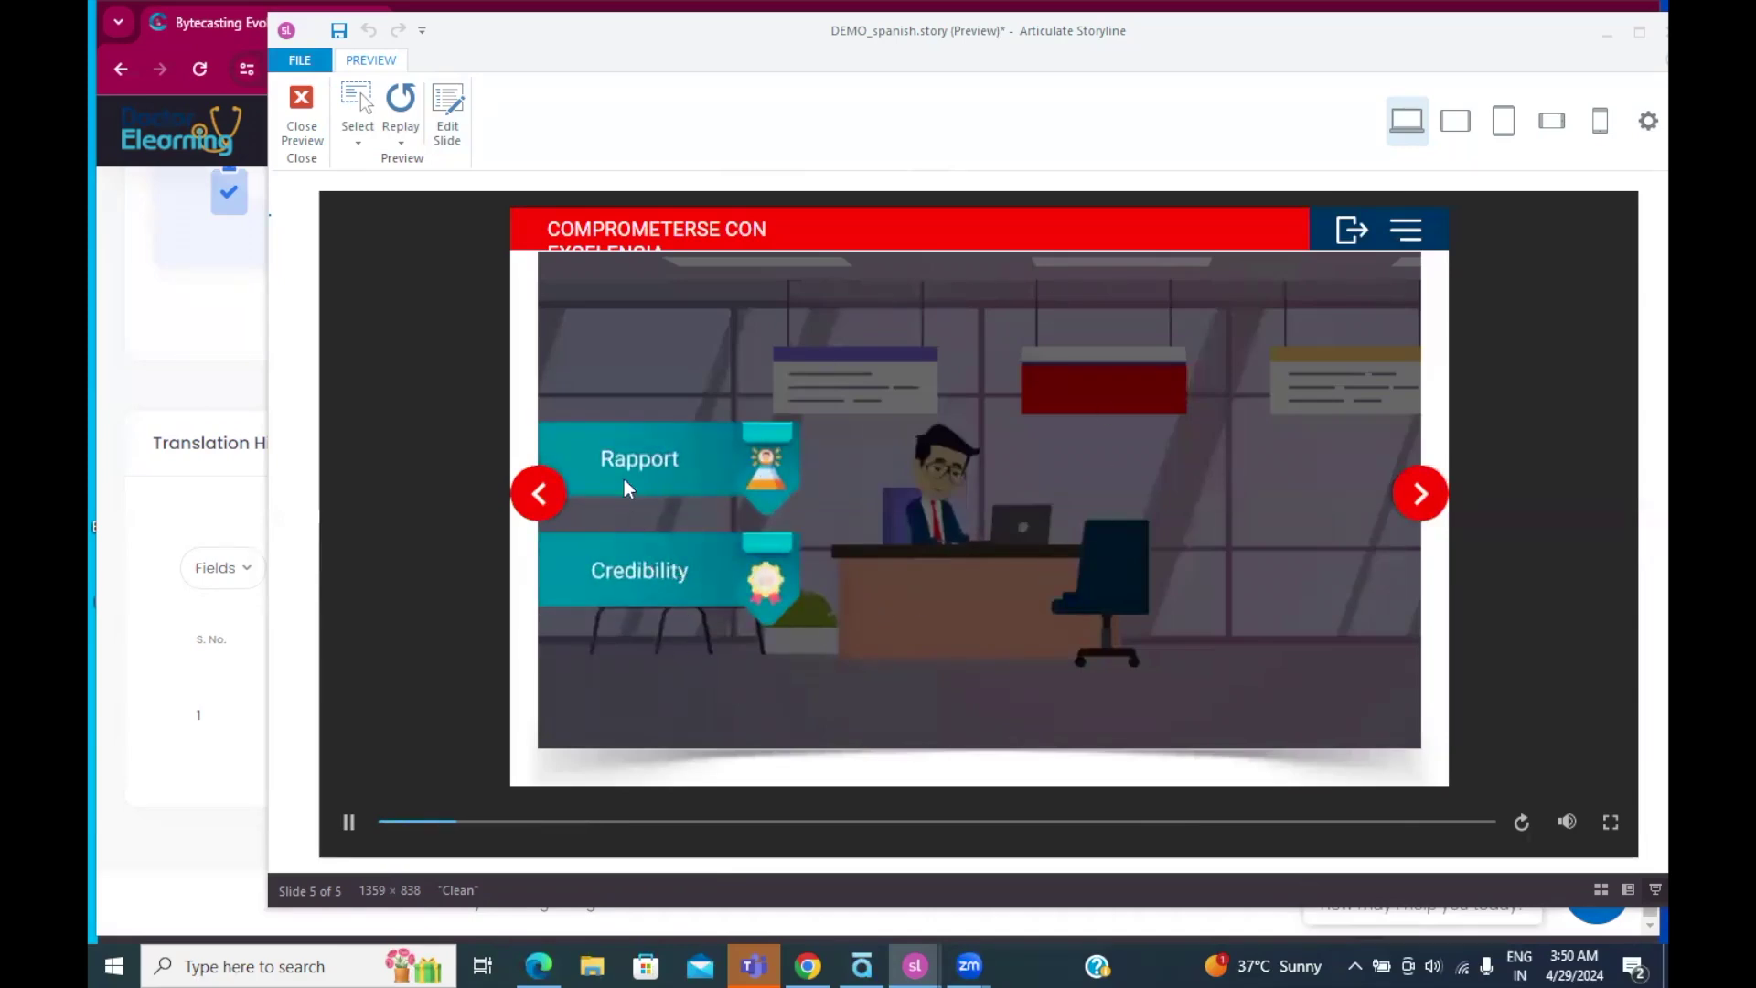
Step: Answer the Verifica tu entendimiento quiz by dropping 'Vender una cita por teléfono' into Caer aquí and submitting
{"action": "left_click", "coordinate": [1420, 495]}
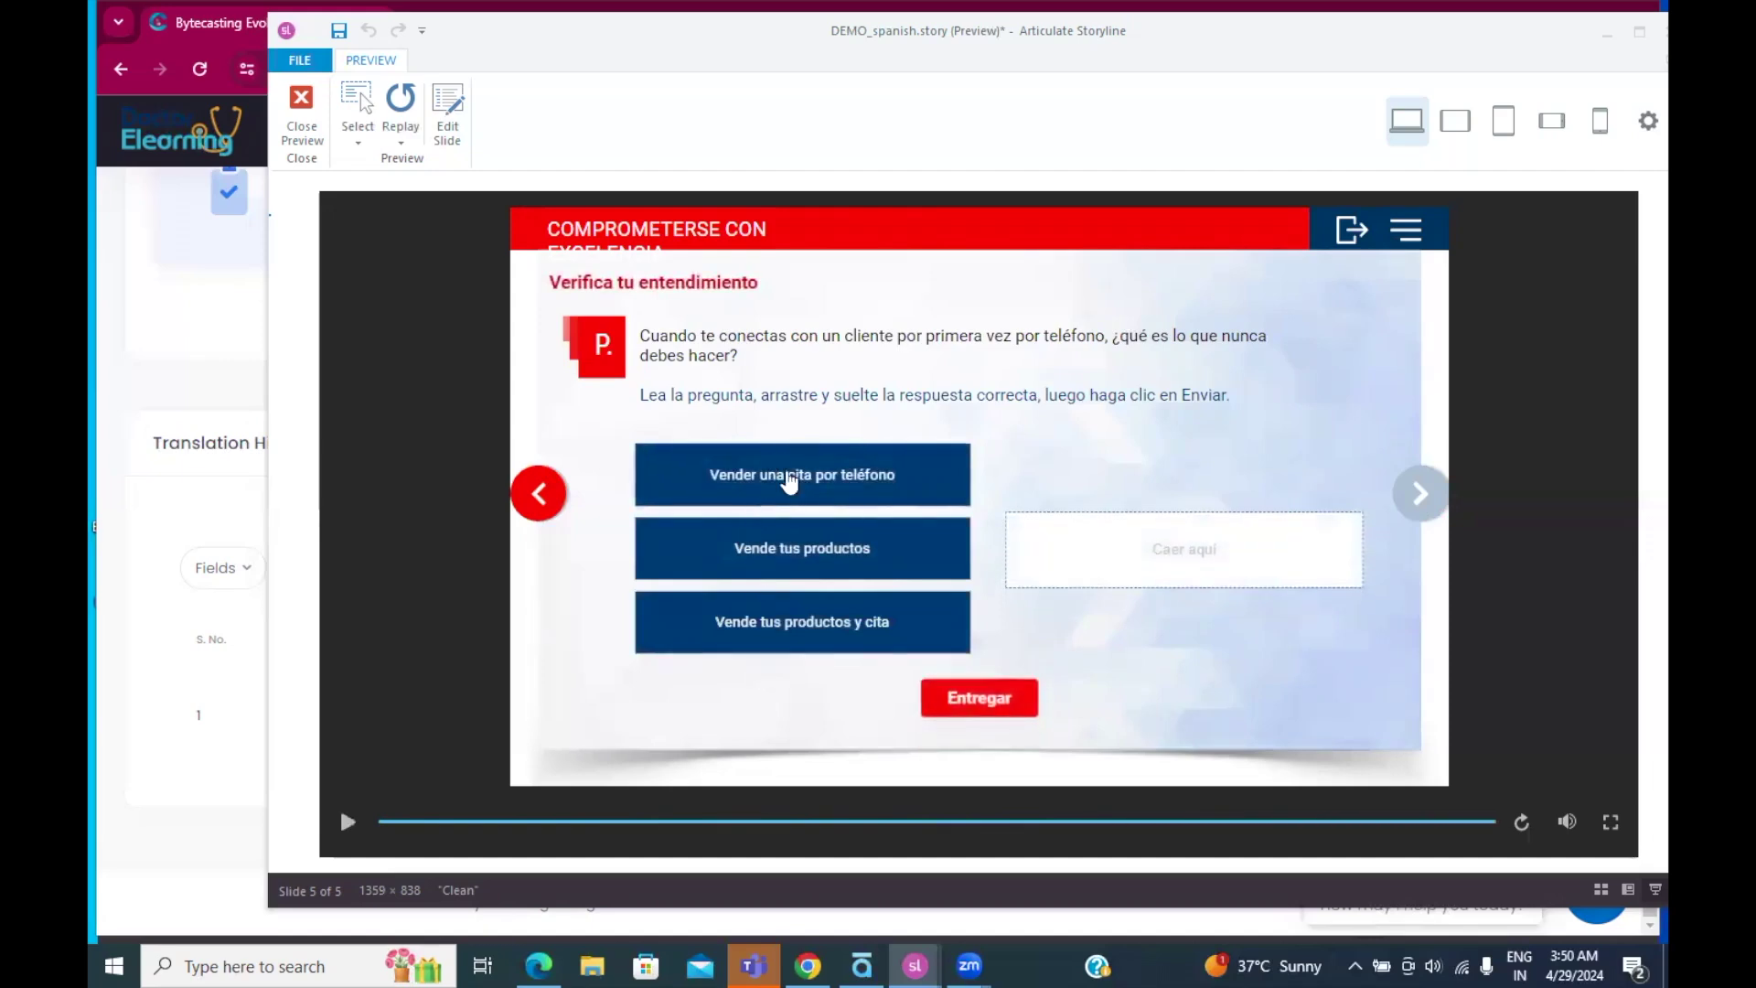
{"action": "left_click_drag", "start_coordinate": [792, 485], "coordinate": [1180, 557]}
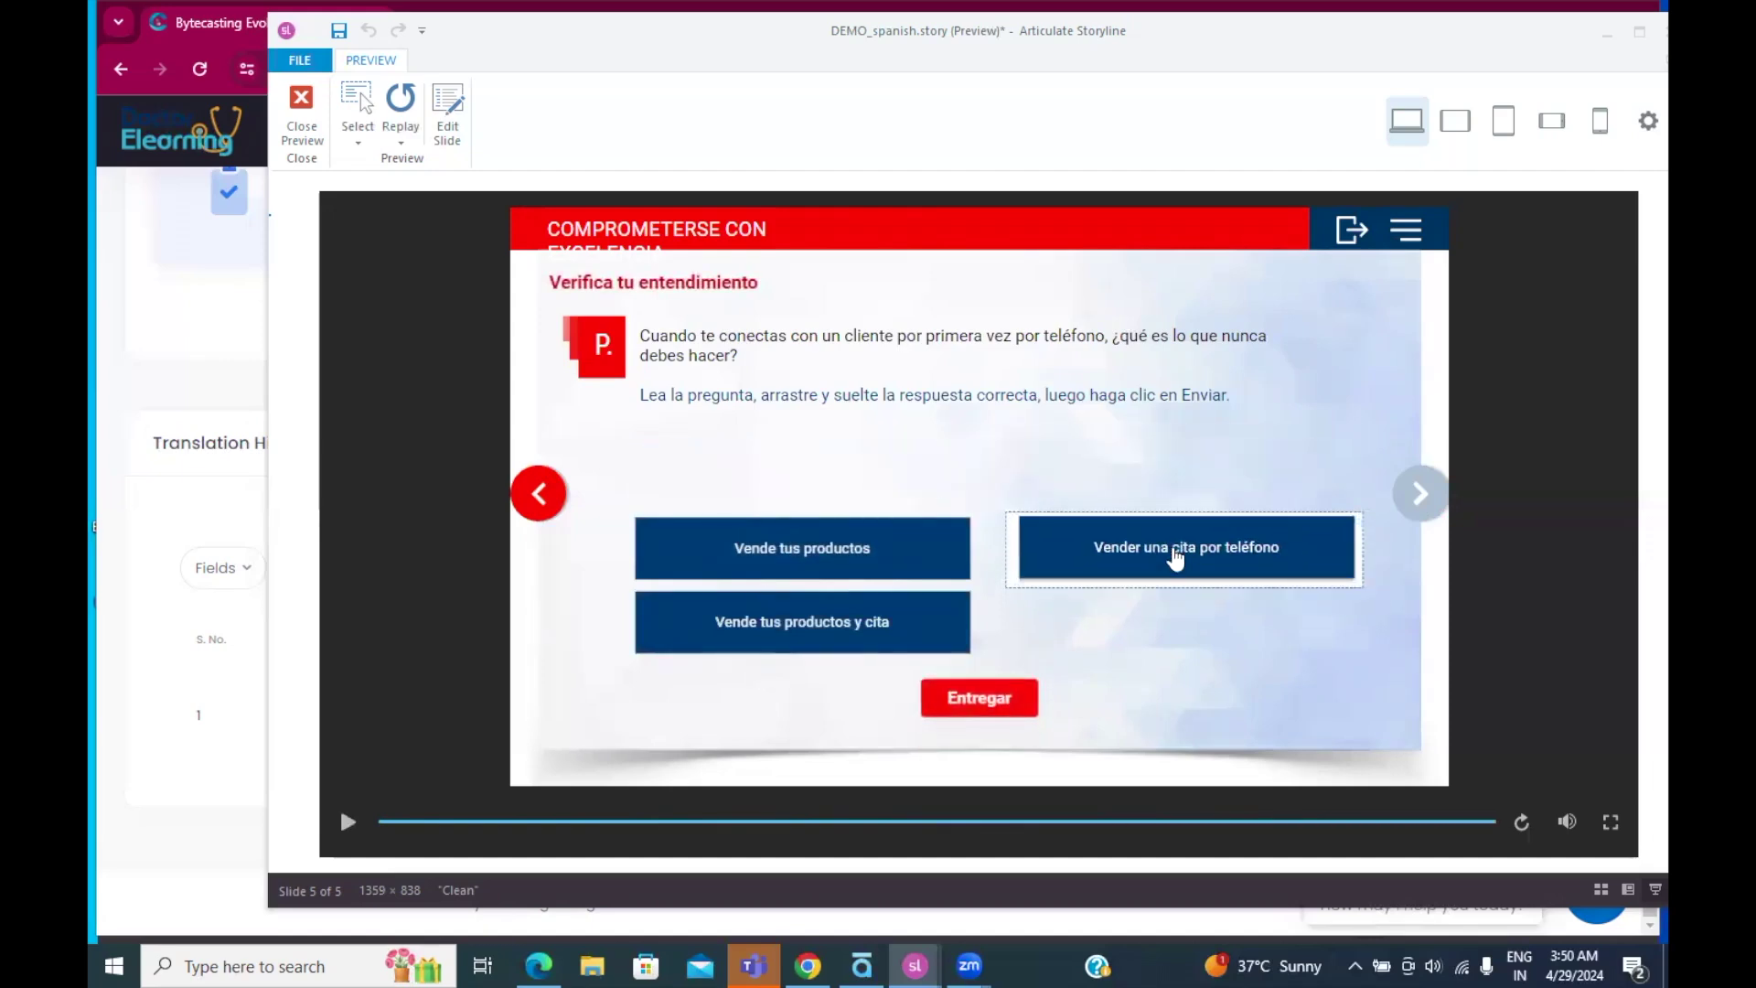
{"action": "left_click", "coordinate": [966, 699]}
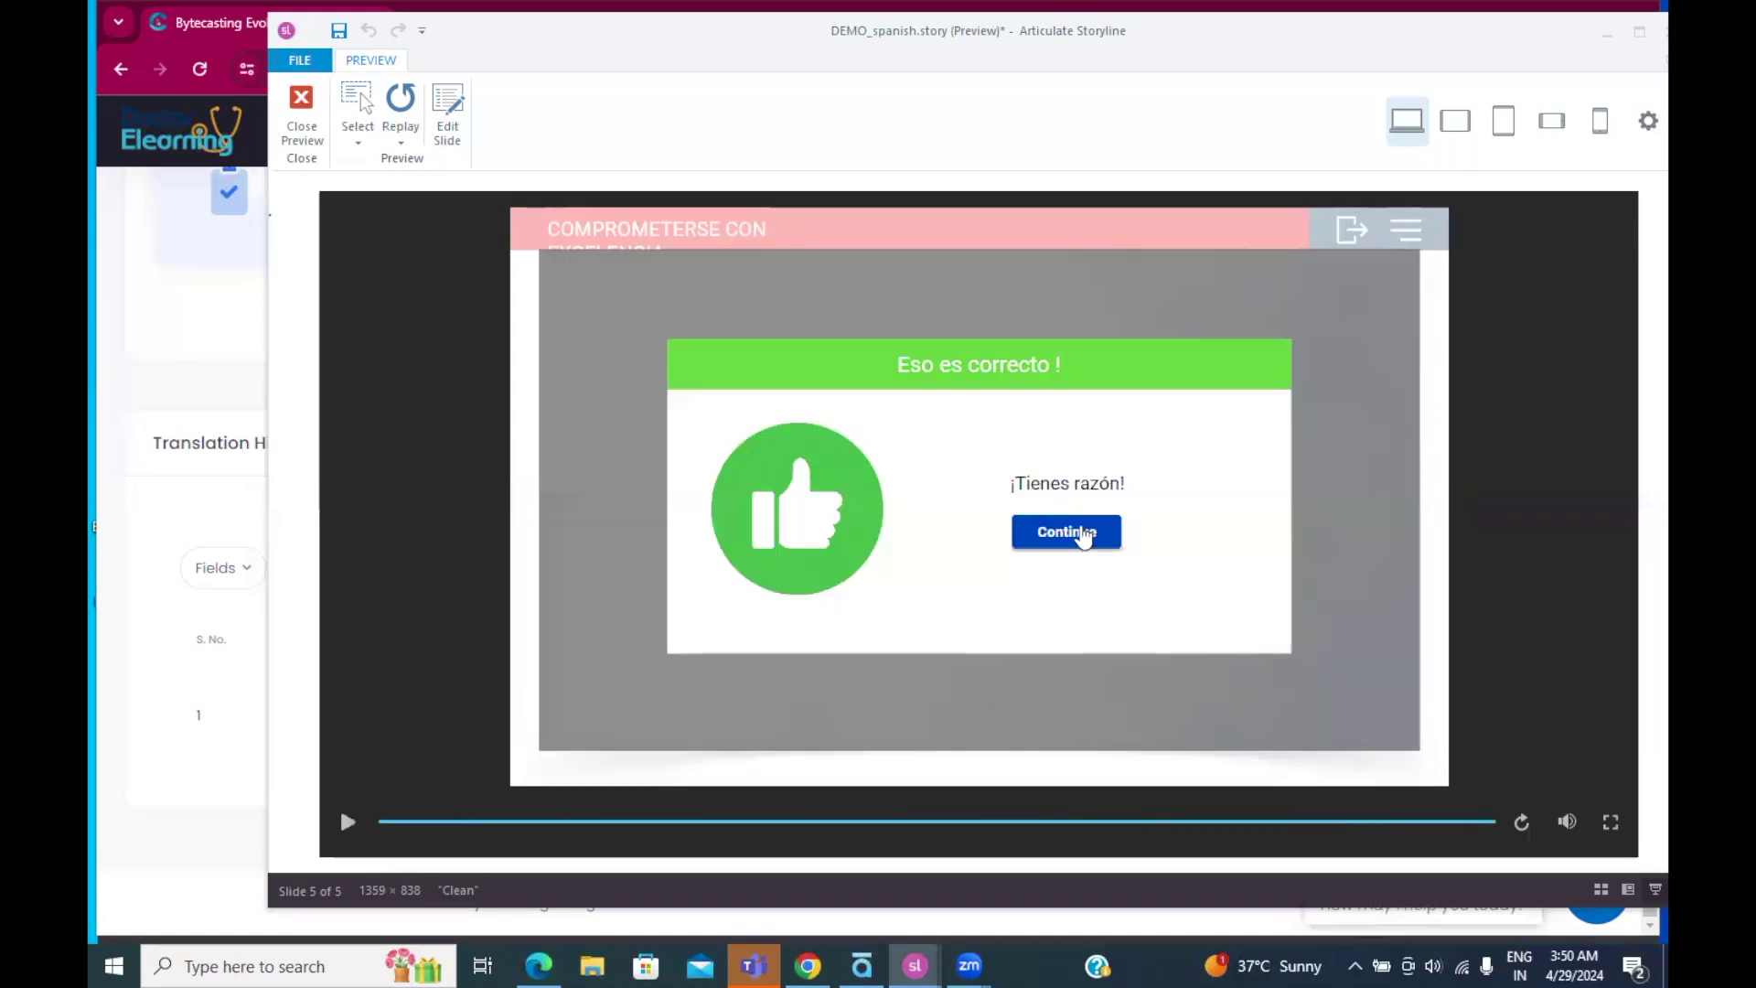